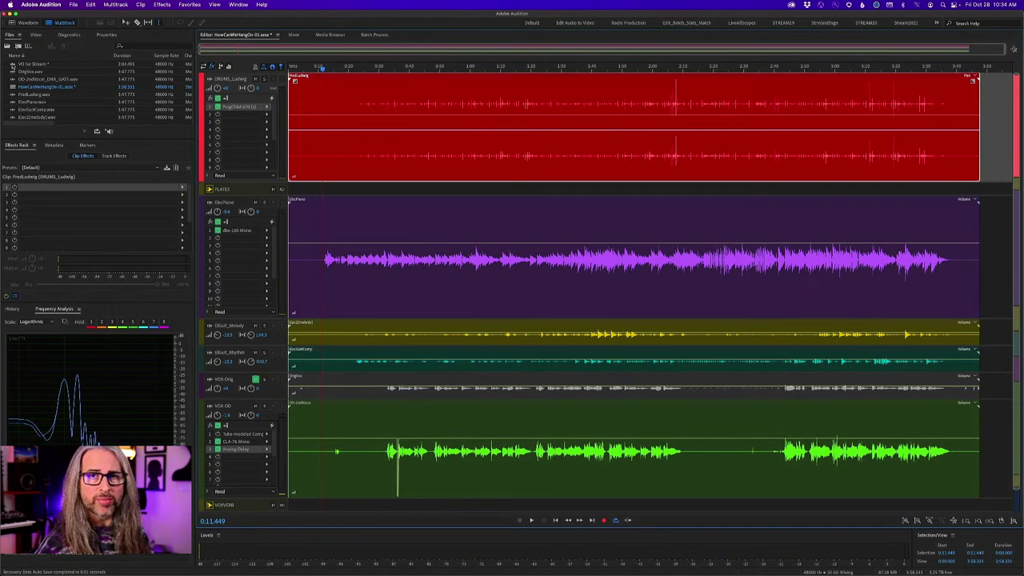
Open the VO for Stream recording in the waveform editor.
left_click(12, 65)
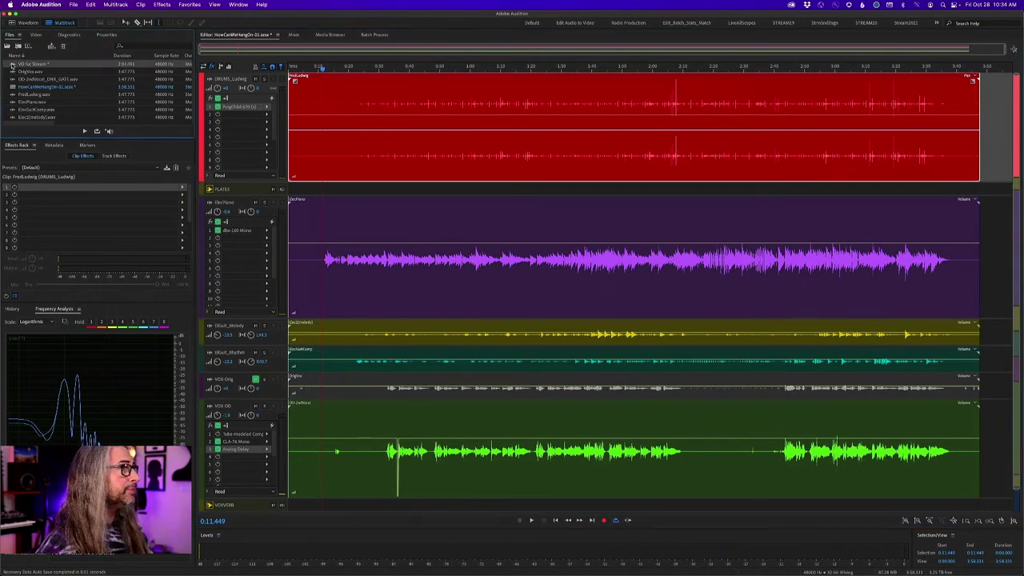
double_click(12, 65)
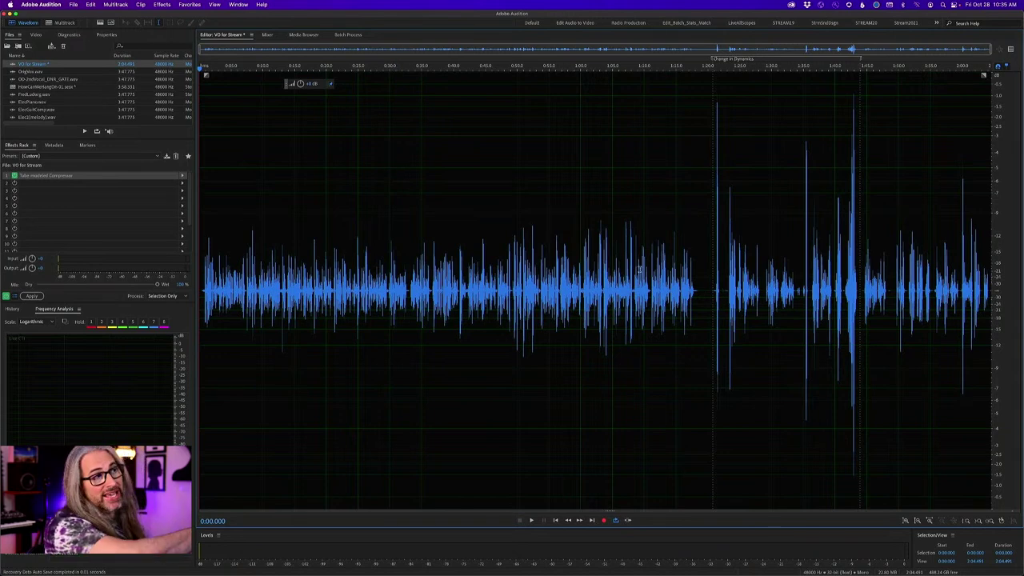
Examine the voice-over's opening section up to about 1:20, checking the peaks of the waveform for consistency of level.
left_click(664, 189)
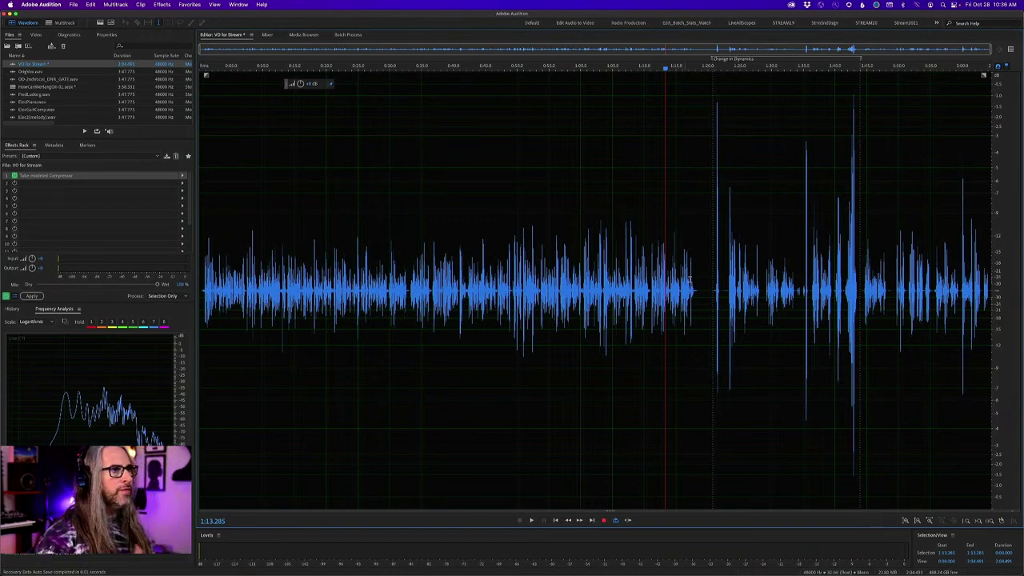
left_click_drag(705, 280, 88, 285)
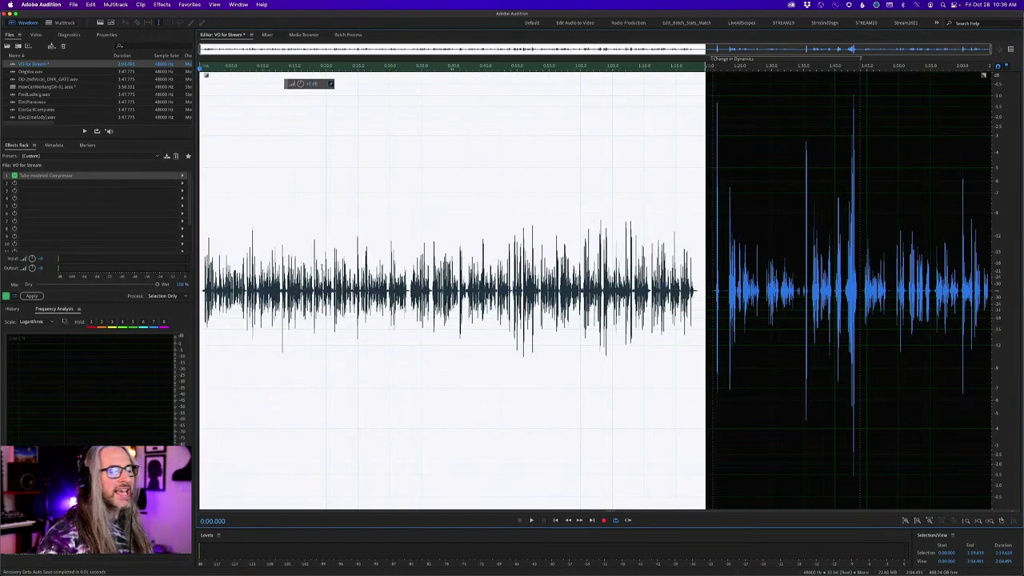
left_click(396, 300)
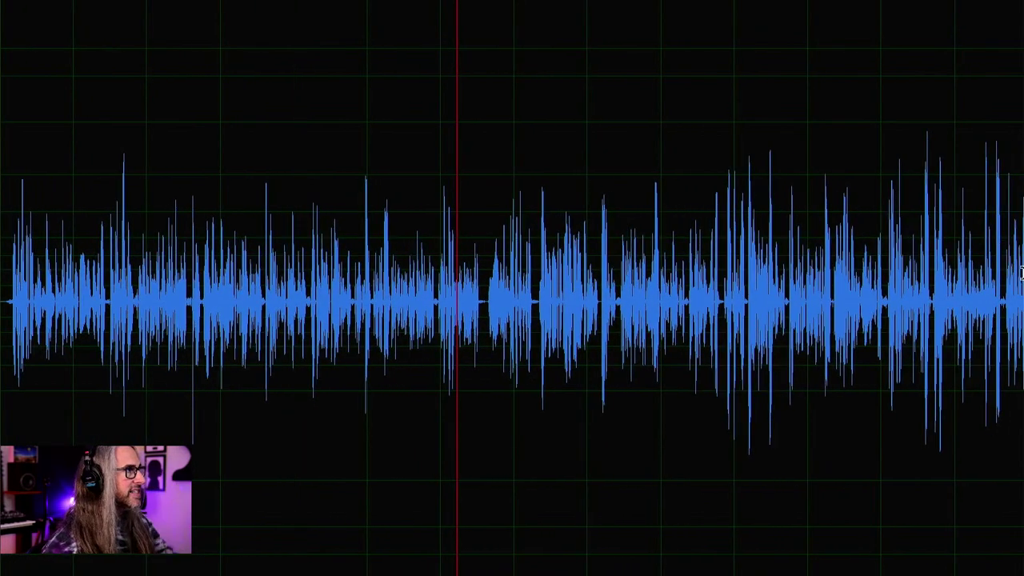
left_click(23, 183)
left_click(121, 183)
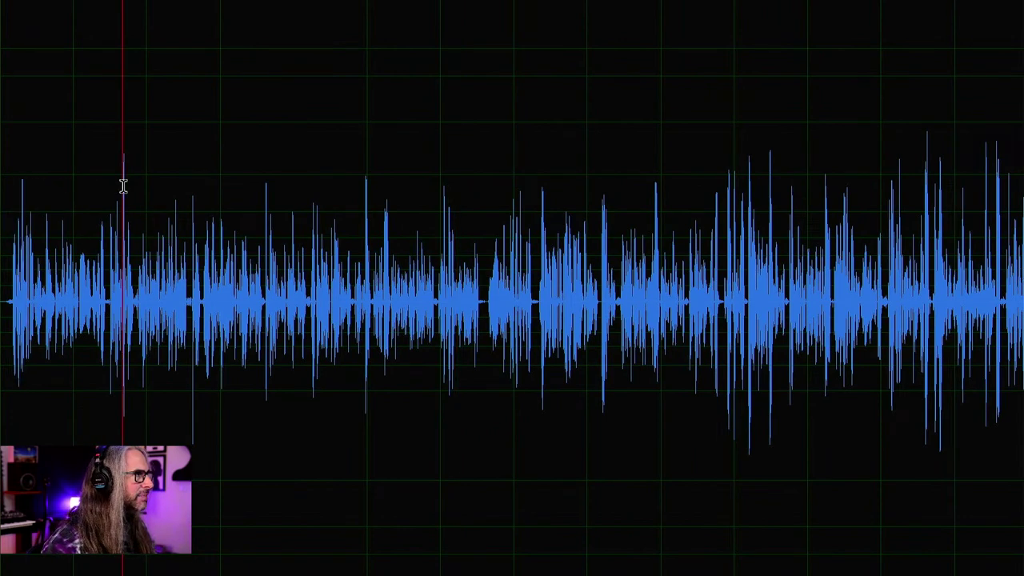
left_click(362, 194)
left_click(606, 200)
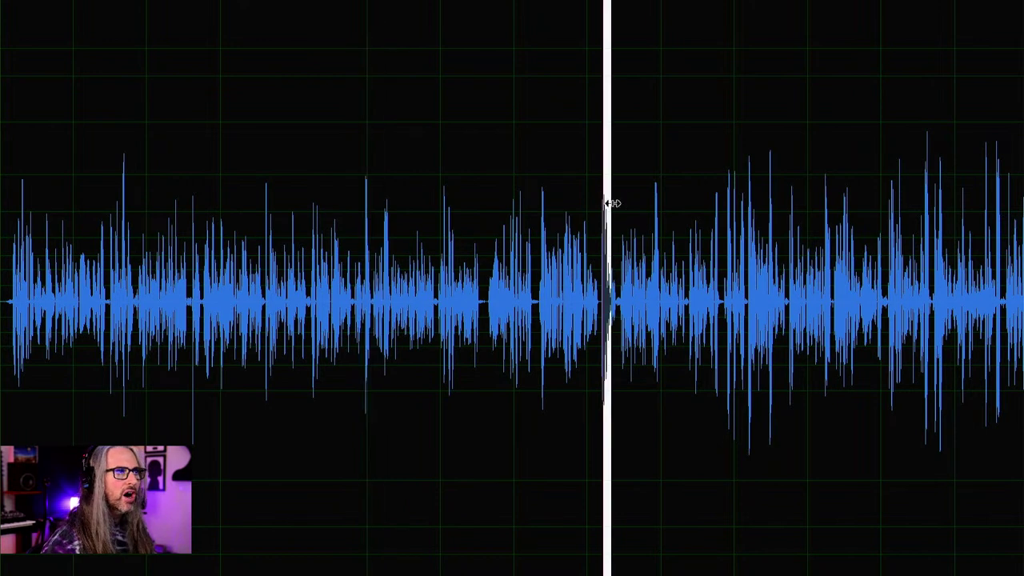
left_click_drag(698, 201, 773, 202)
left_click(844, 206)
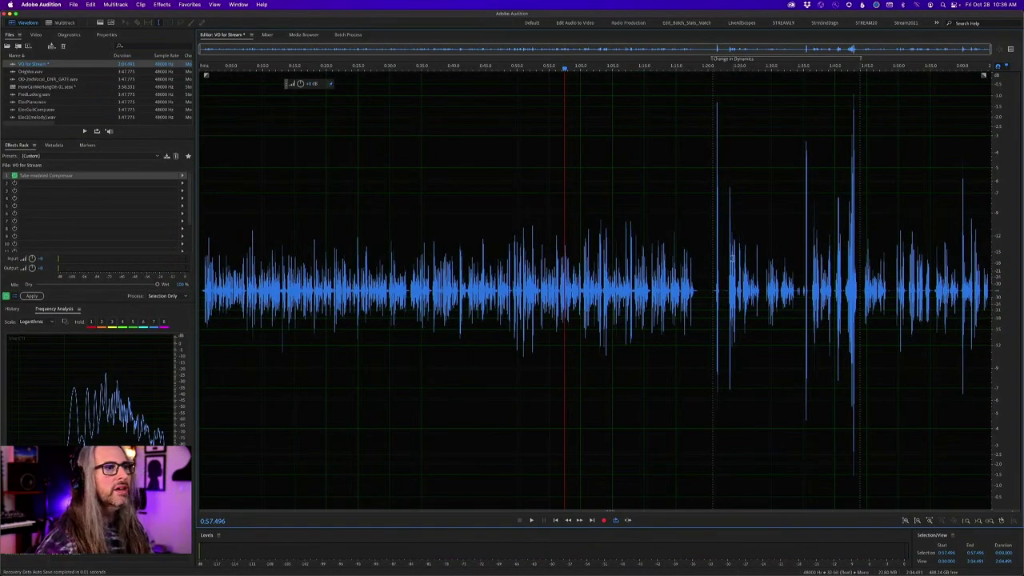
Examine the loud peaks and quiet phrases within the marked Change in Dynamics section.
left_click_drag(725, 69, 881, 69)
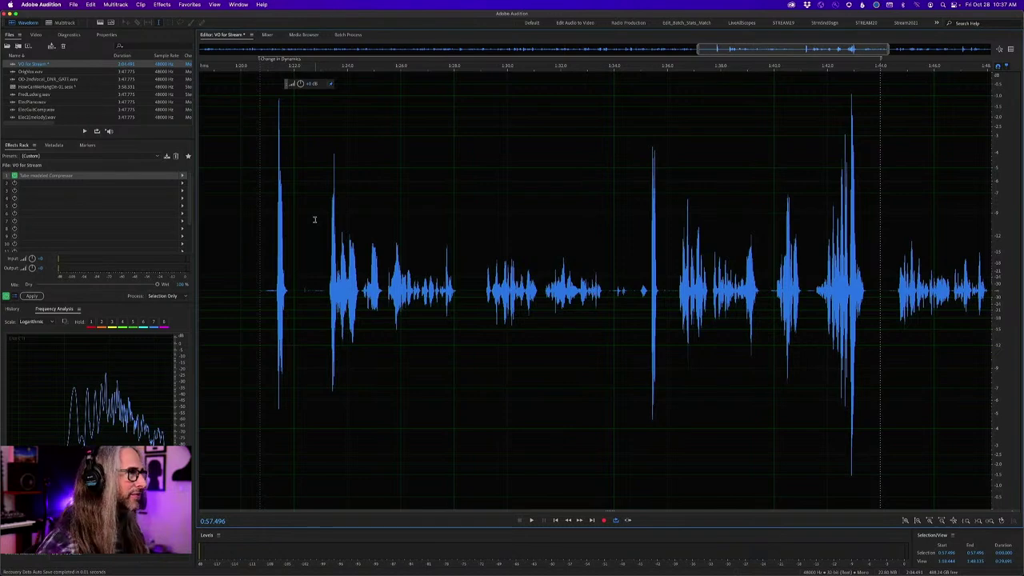
left_click_drag(270, 213, 299, 214)
left_click(305, 219)
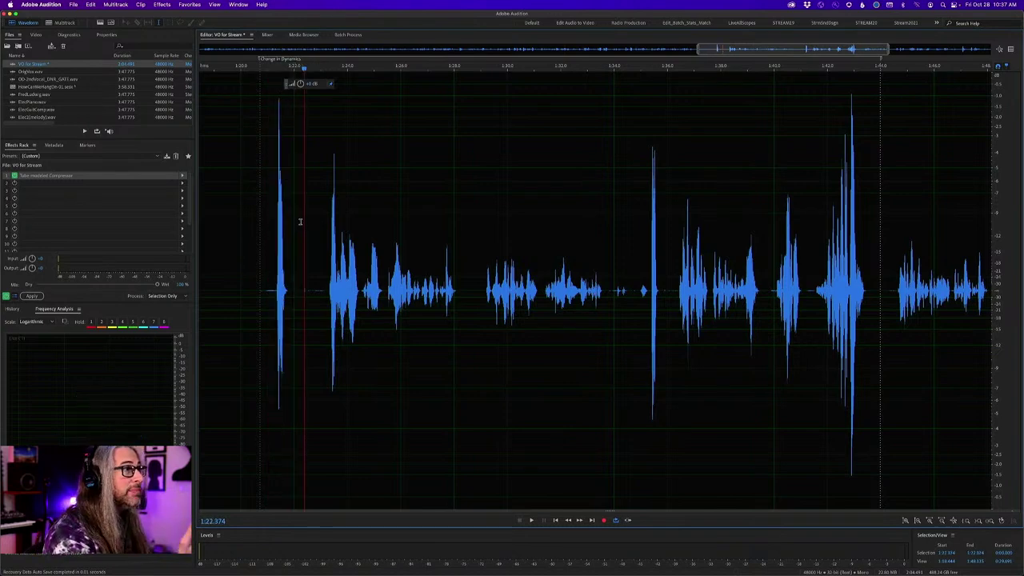
left_click_drag(644, 229, 675, 235)
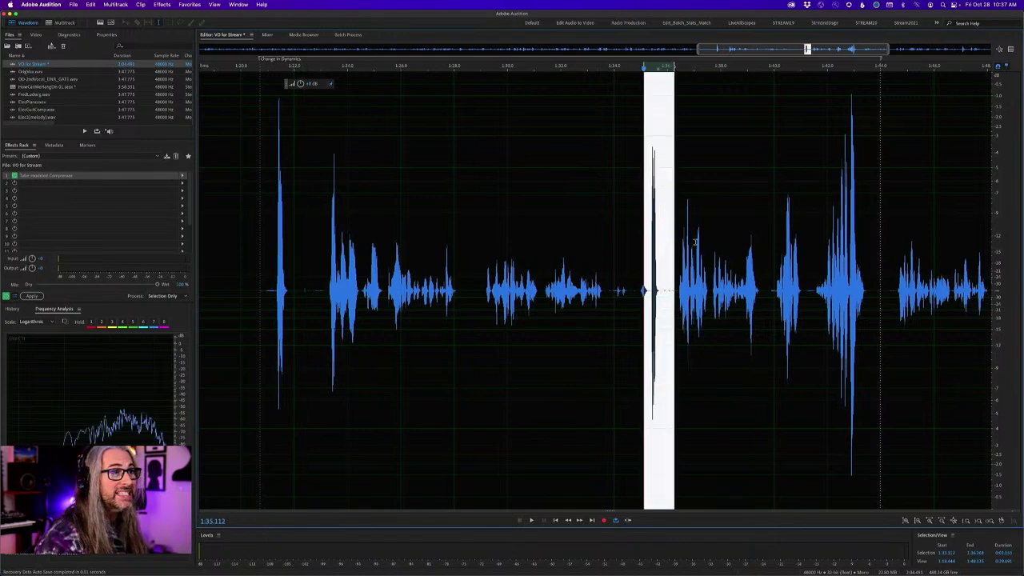
left_click_drag(809, 247, 873, 248)
left_click_drag(470, 255, 622, 324)
left_click(625, 326)
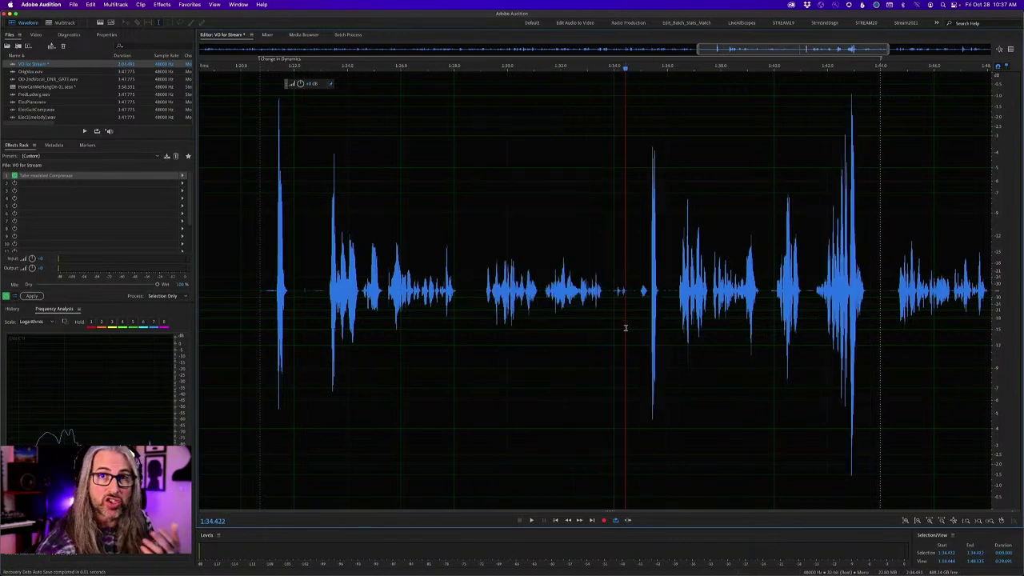
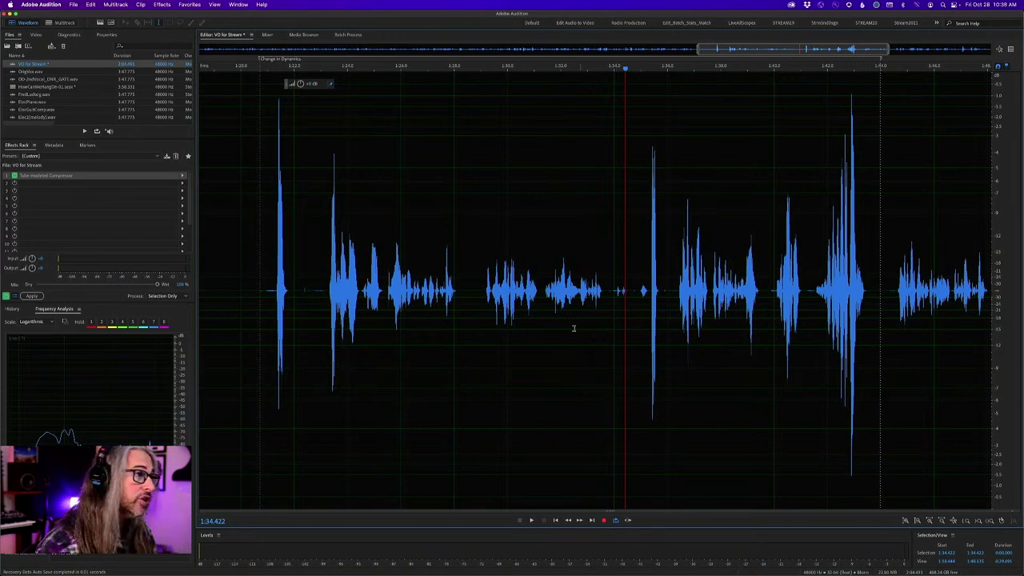
Bypass the Tube-modeled Compressor and play the uncompressed voice-over from the beginning to about 0:21.
scroll(276, 265, "left", 10)
scroll(268, 264, "left", 4)
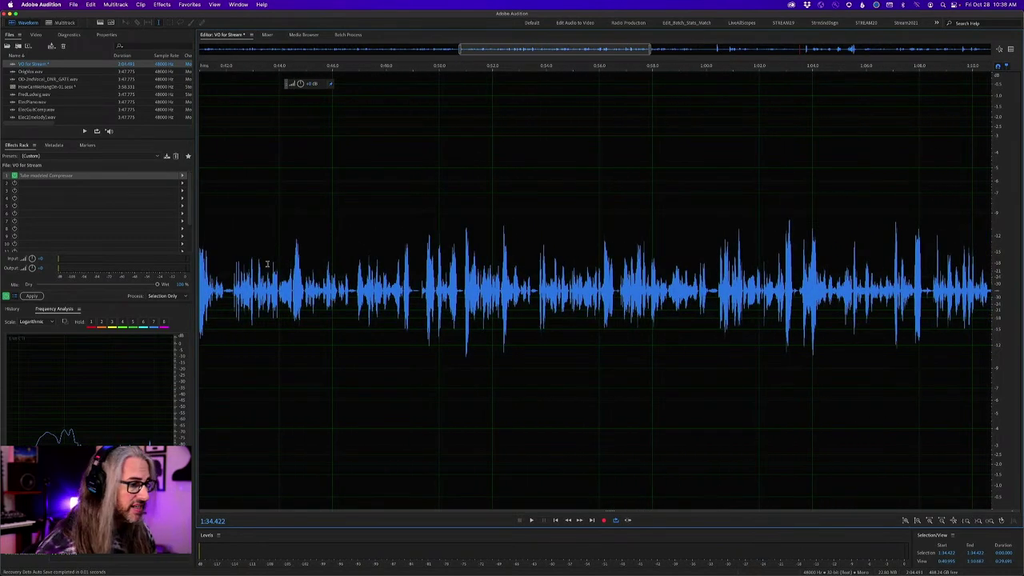
key("super+backslash")
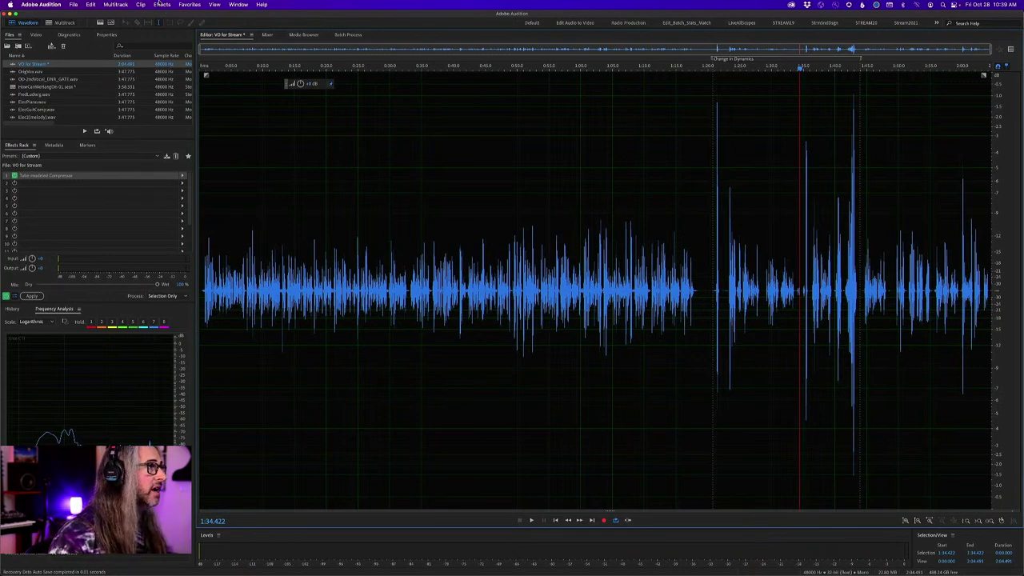
left_click(14, 176)
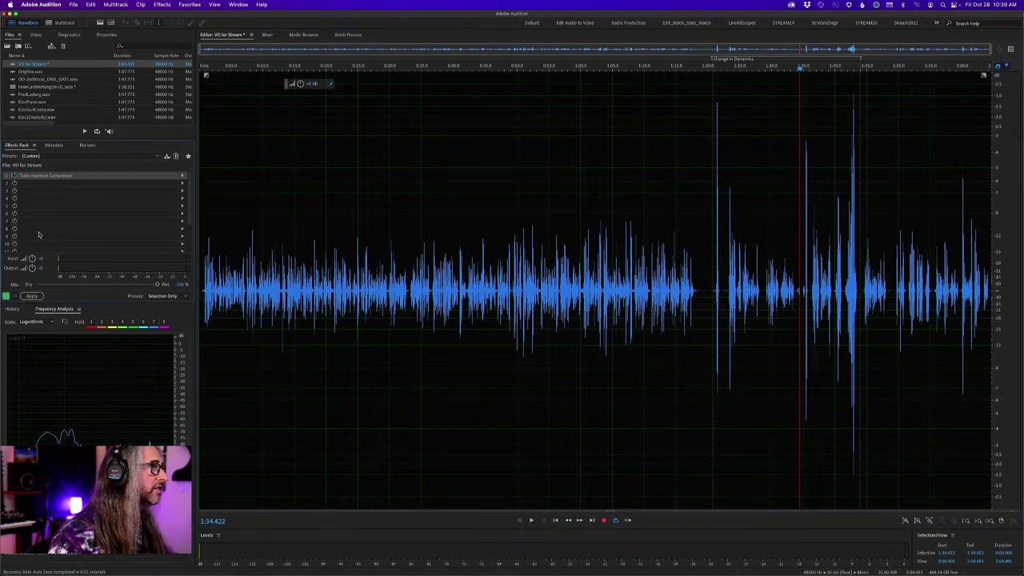
left_click(201, 264)
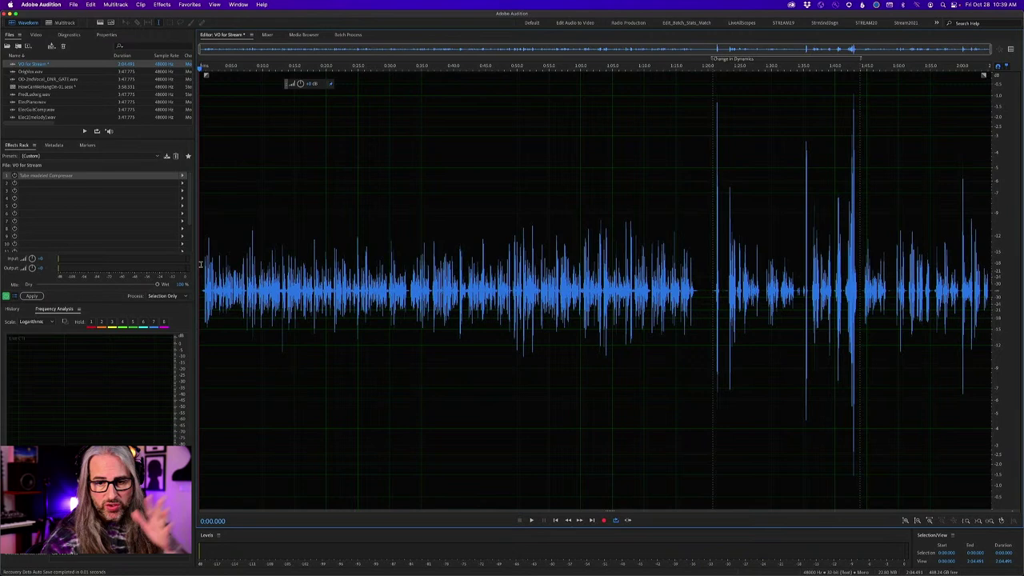
key("space")
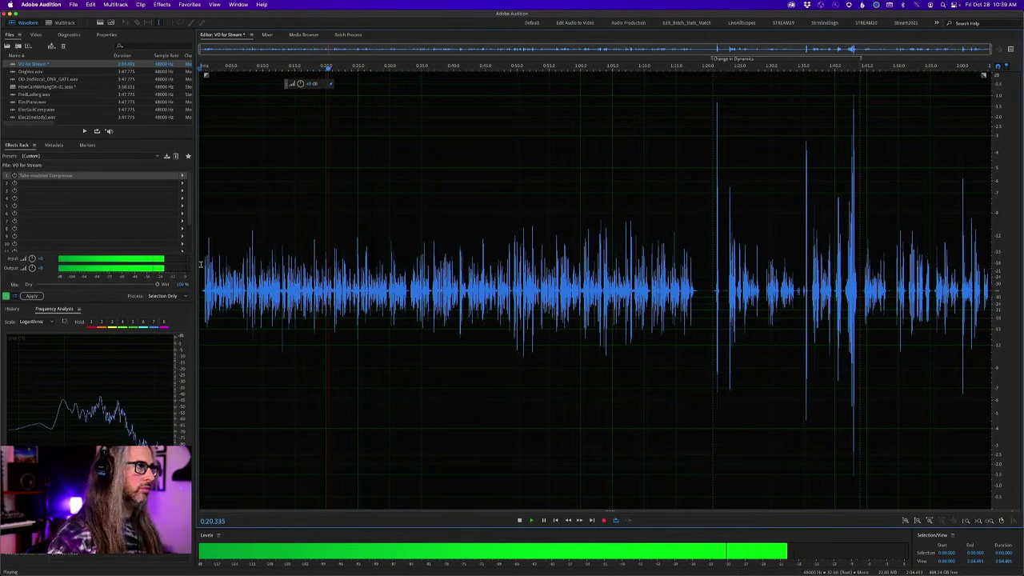
key("space")
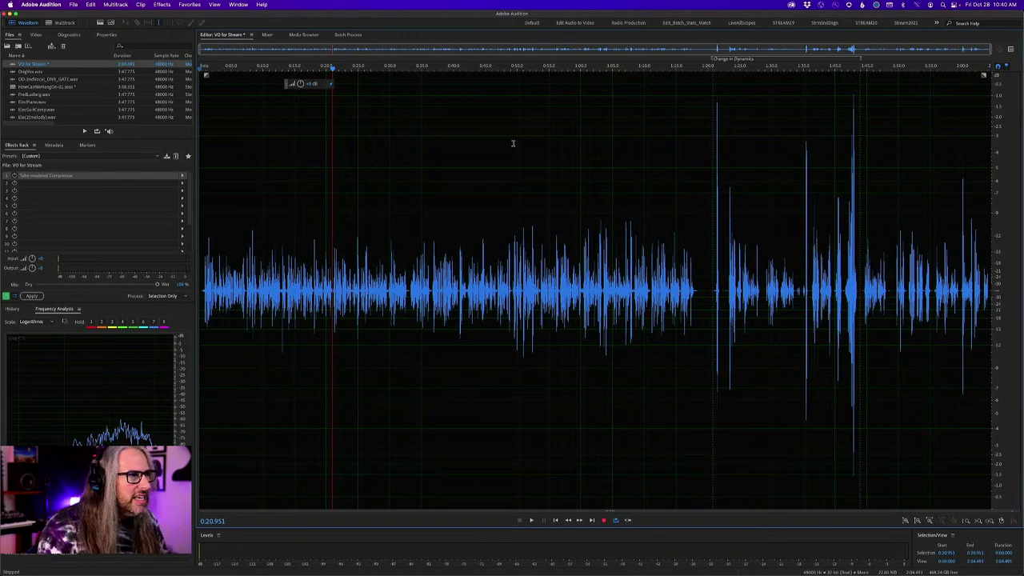
Inspect the tall peaks around 1:07 in the waveform and review the available Amplitude and Compression effects.
left_click_drag(594, 227, 637, 240)
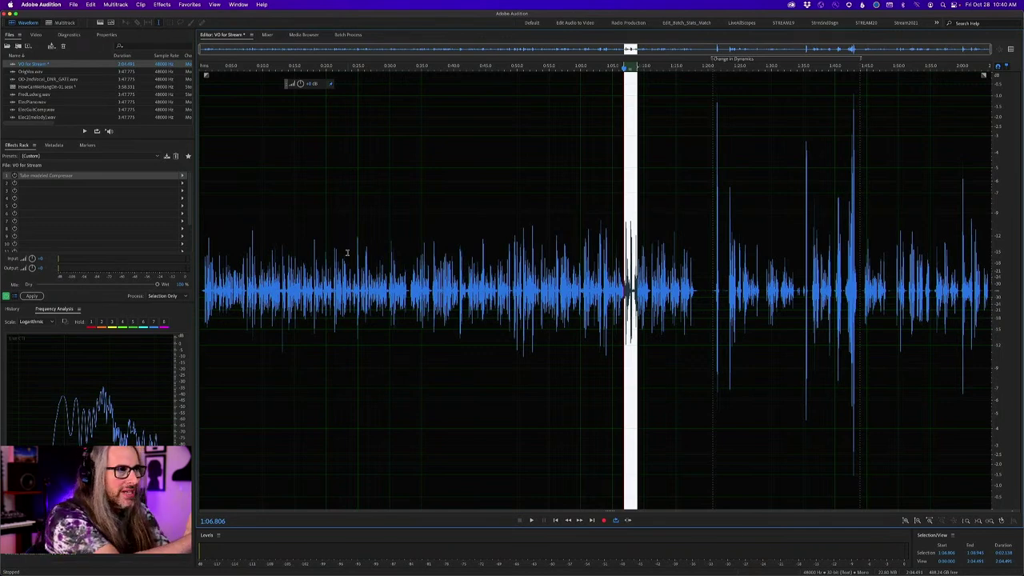
left_click(700, 288)
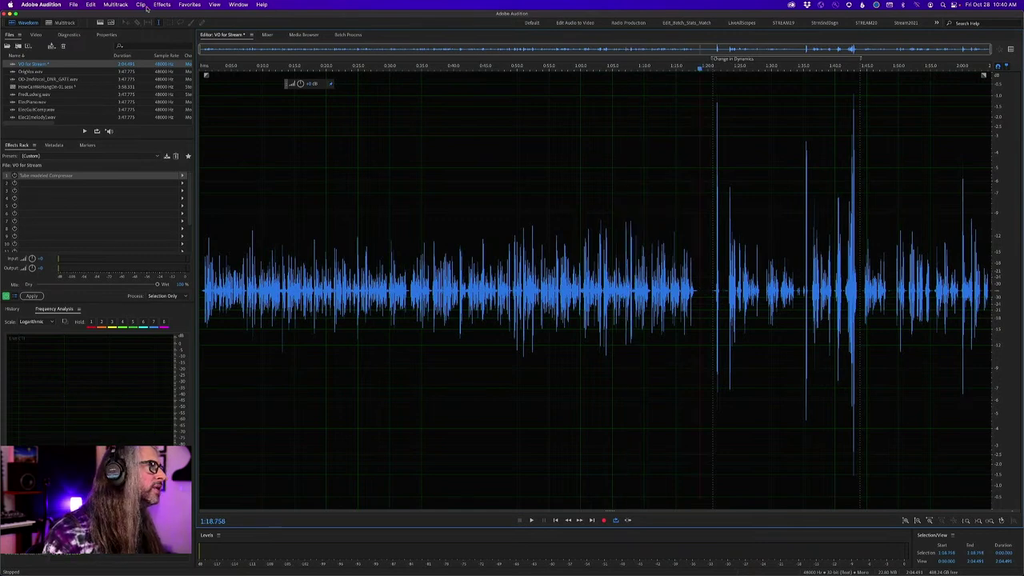
left_click(141, 5)
mouse_move(162, 4)
mouse_move(190, 111)
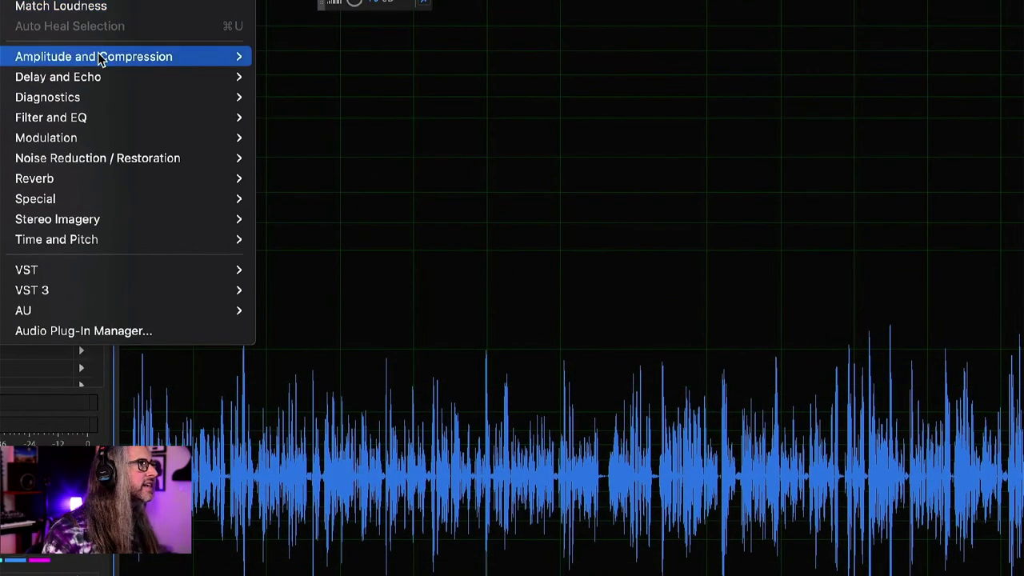
mouse_move(100, 60)
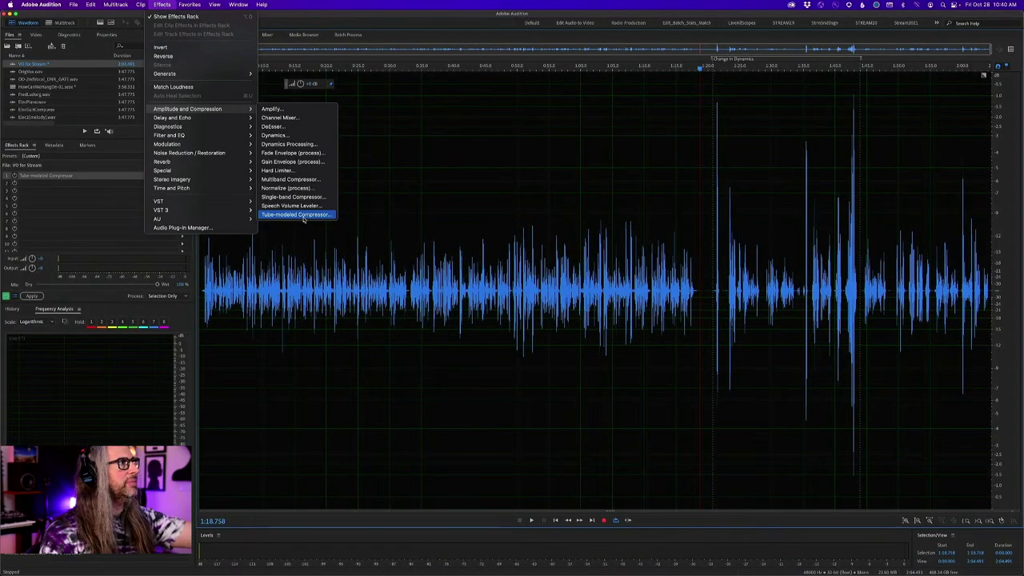
left_click(252, 76)
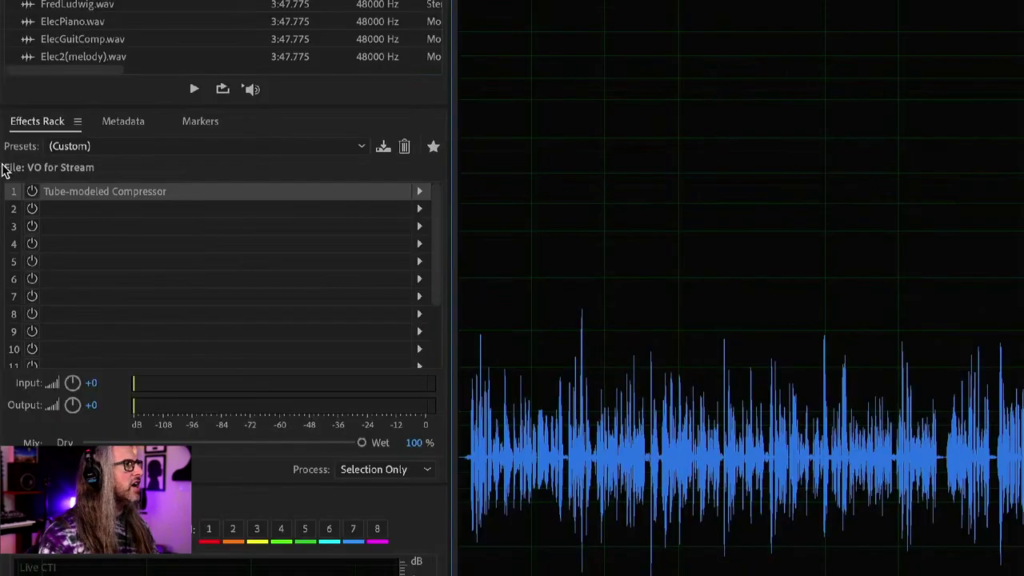
Turn on the Tube-modeled Compressor for VO for Stream and open its settings window above the waveform.
left_click(32, 191)
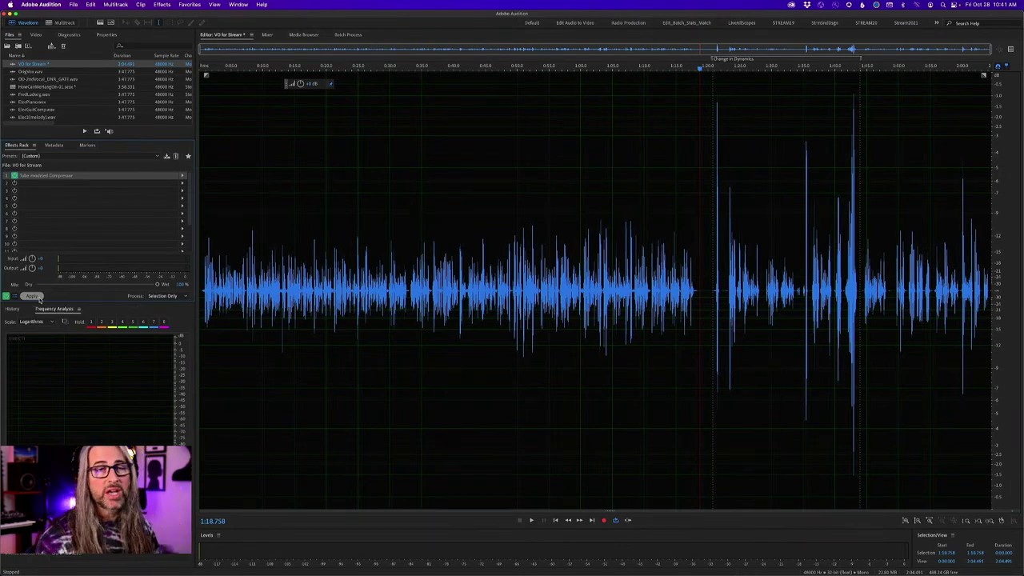
left_click(68, 24)
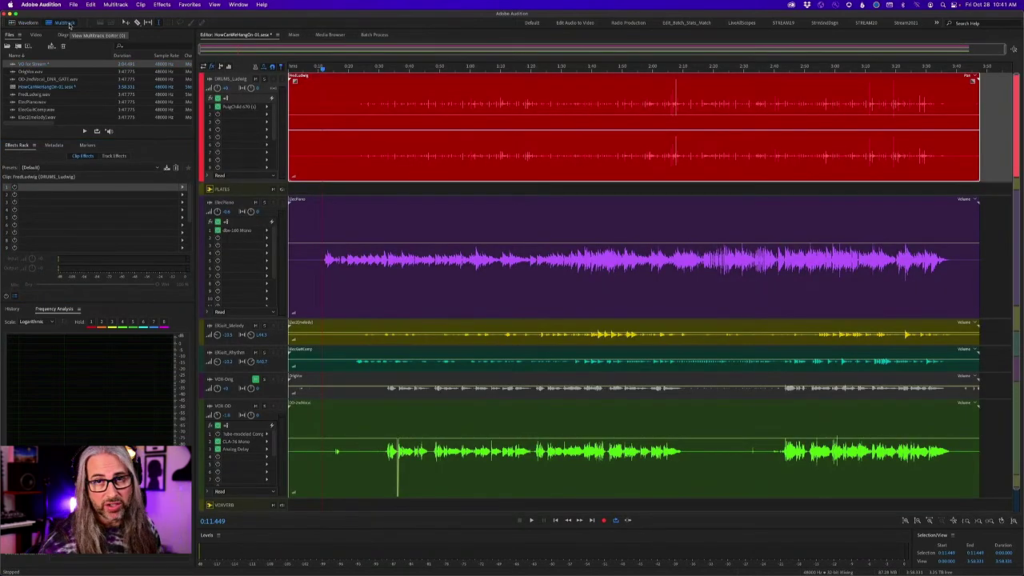
double_click(18, 64)
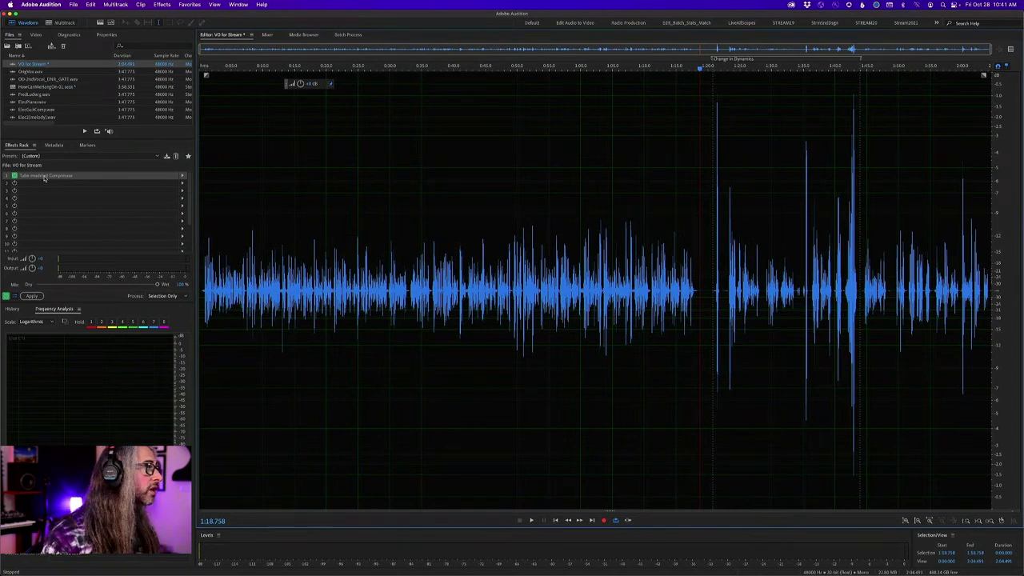
double_click(45, 176)
left_click_drag(478, 222, 470, 96)
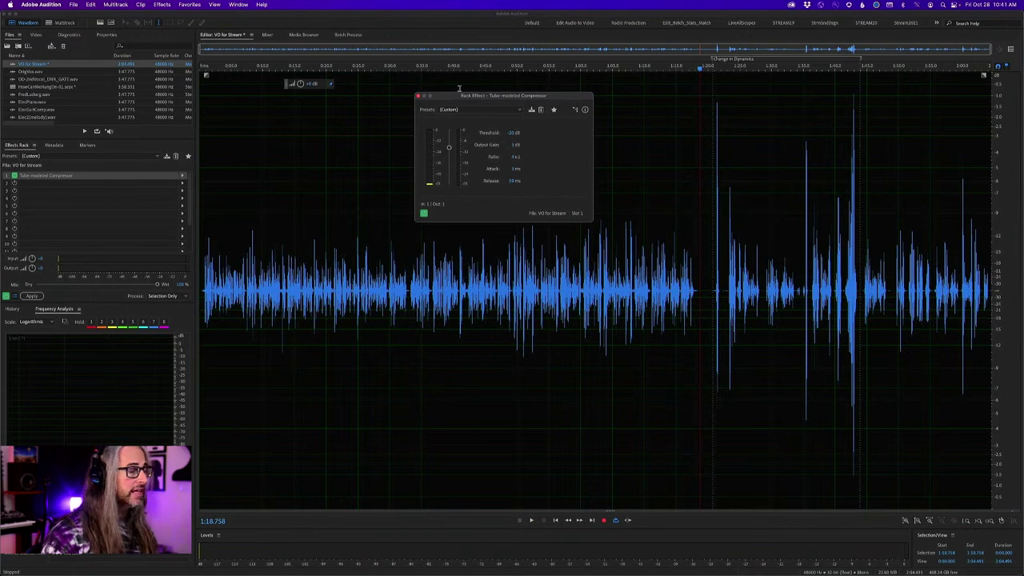
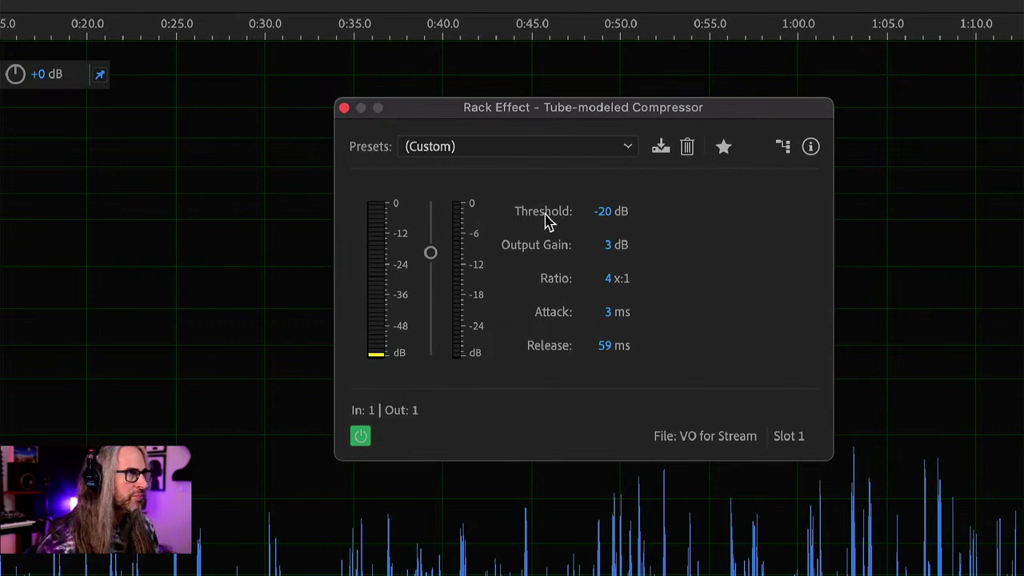
Set the compressor's threshold to -13 dB, output gain to 0 dB and release to 56 ms.
left_click_drag(430, 255, 431, 233)
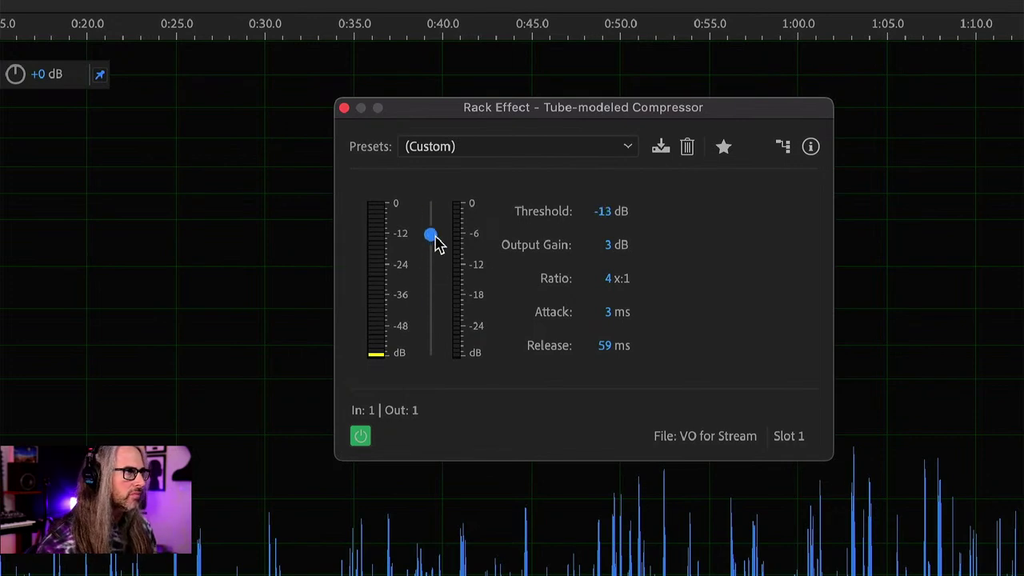
left_click(608, 248)
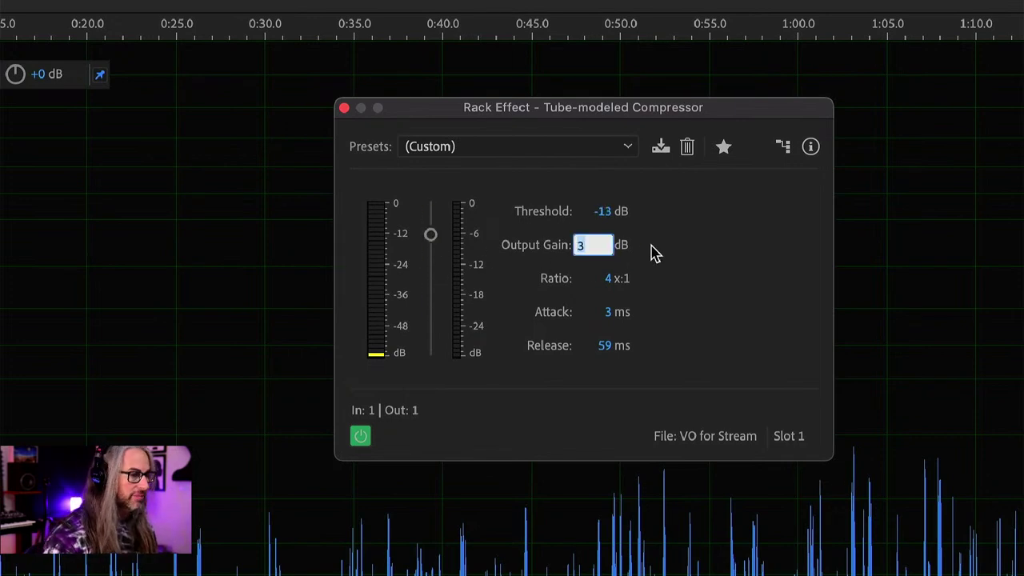
type("0")
key("Return")
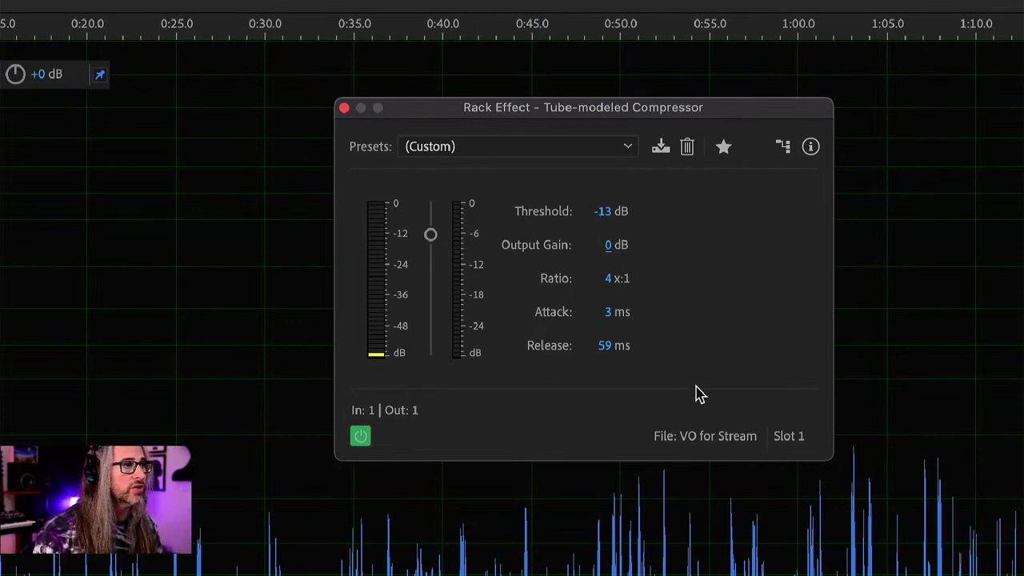
left_click_drag(609, 349, 627, 387)
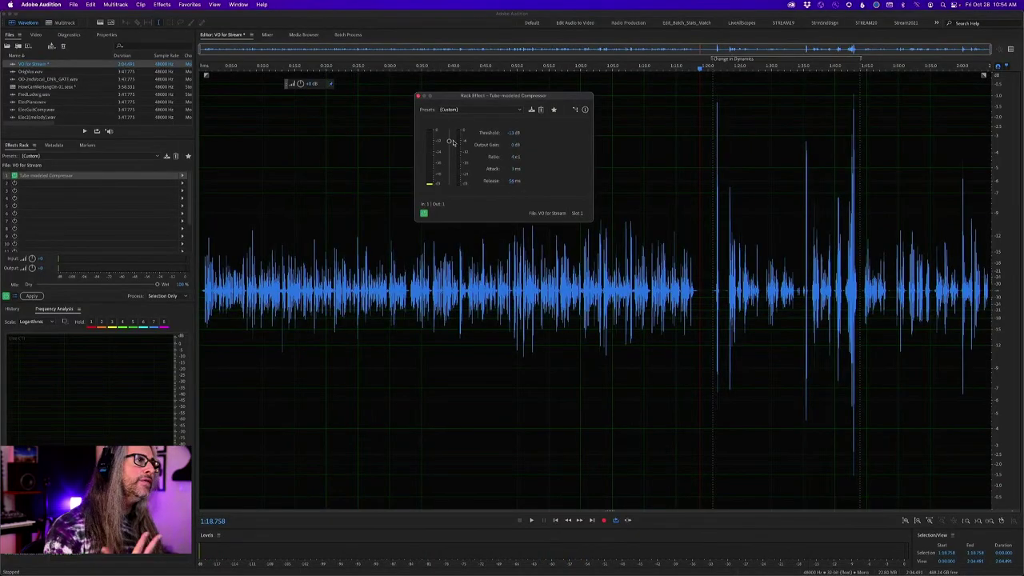
Lower the compressor's threshold to -35 dB and return the playhead to the start of the voice-over.
left_click_drag(452, 141, 451, 161)
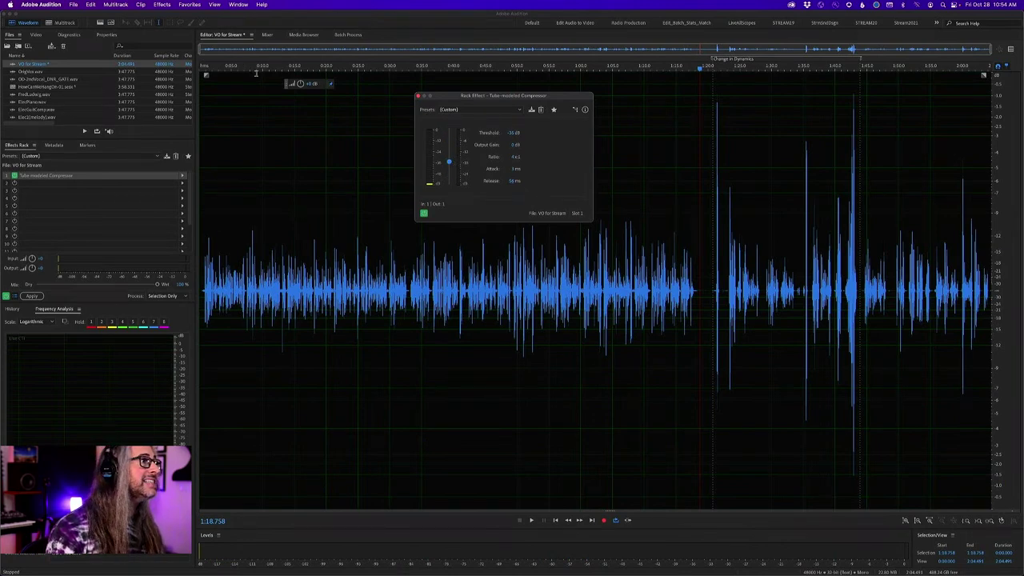
left_click(202, 68)
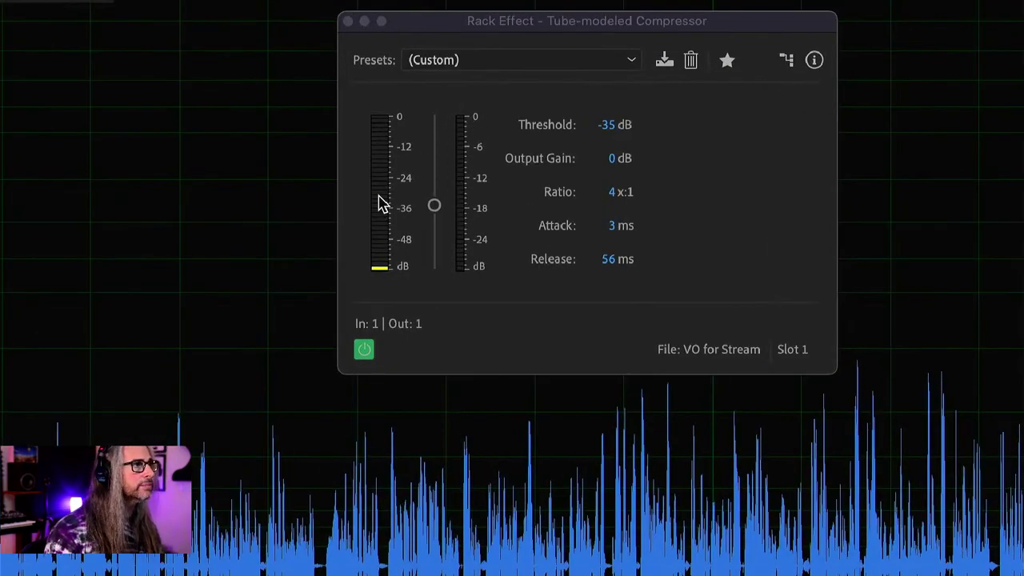
Raise the compressor's threshold to -1 dB, play the voice-over and lower the threshold to -27 dB during playback.
key("space")
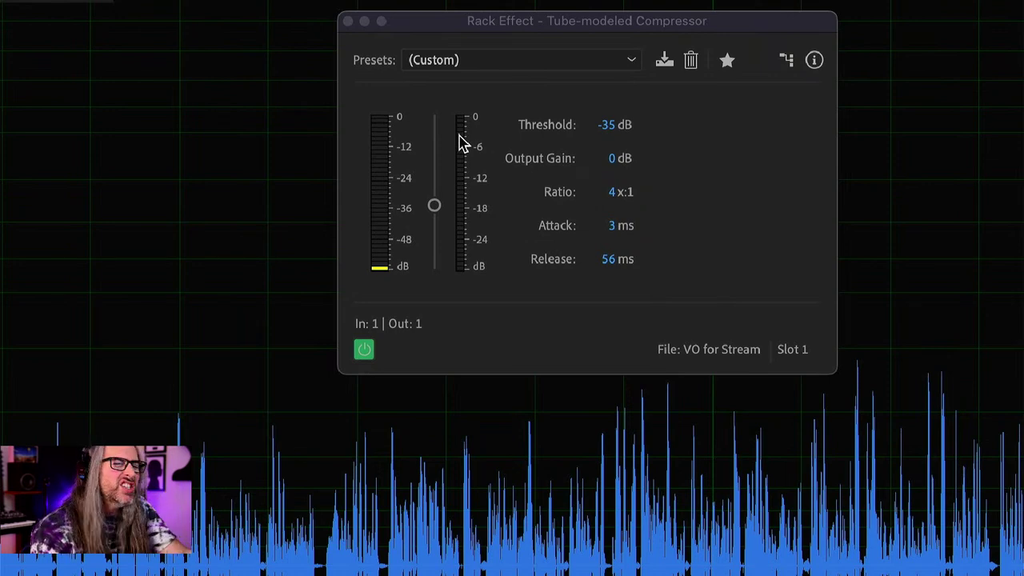
left_click_drag(435, 205, 434, 119)
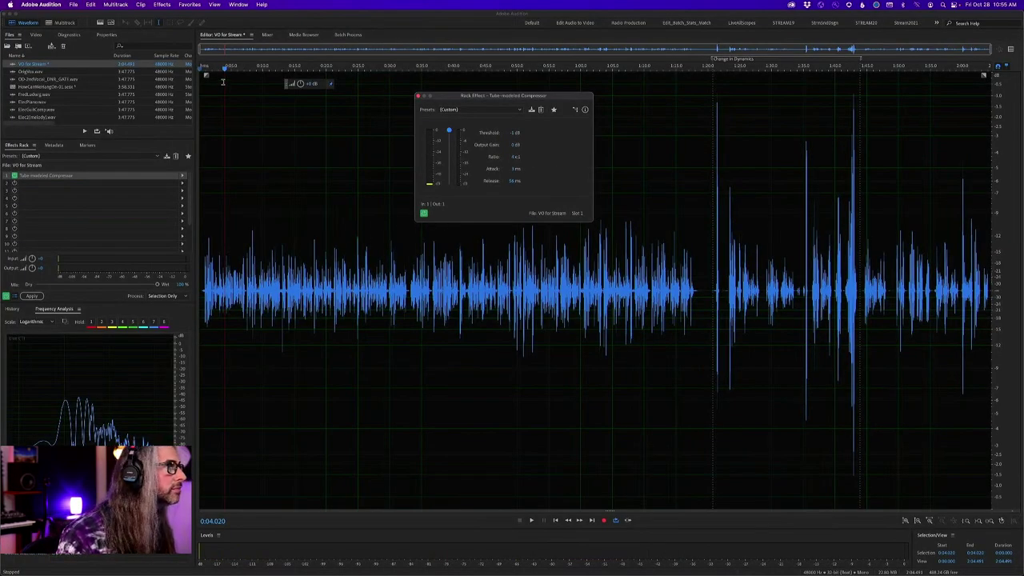
key("space")
left_click_drag(451, 132, 454, 157)
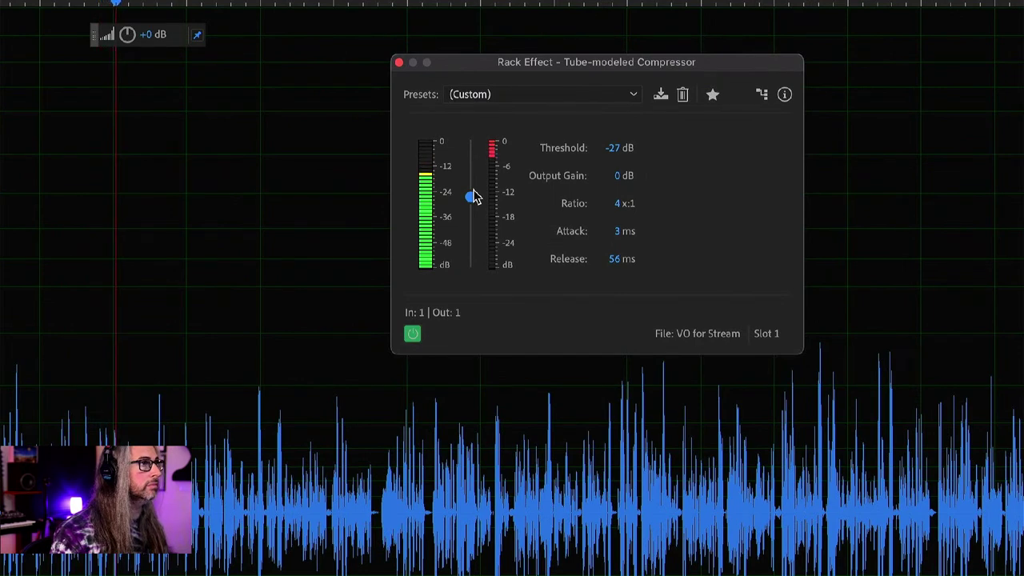
key("space")
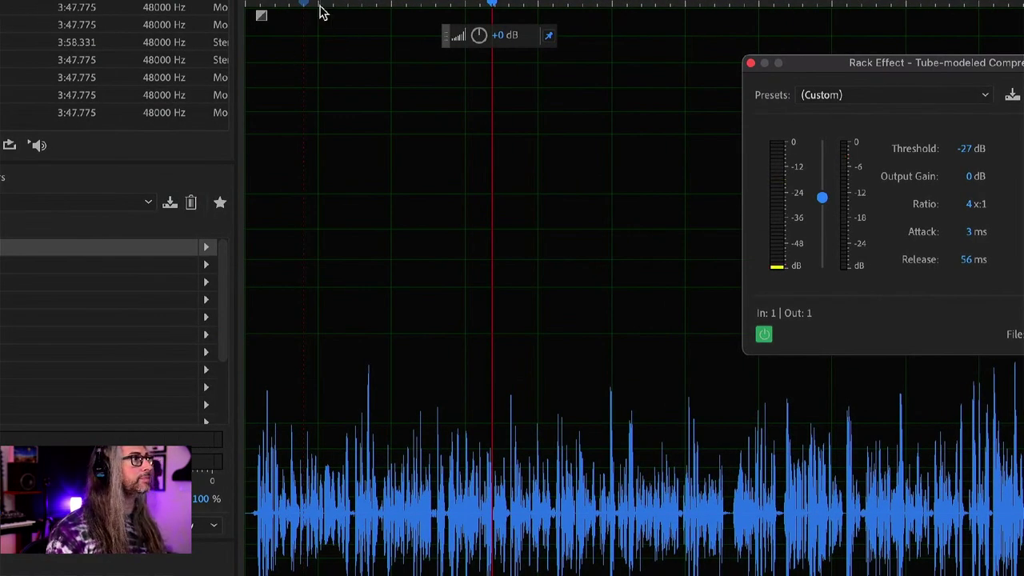
Listen to the compressed voice-over from about 0:05 and from about 0:48, moving the compressor window back from the later passage.
left_click(315, 3)
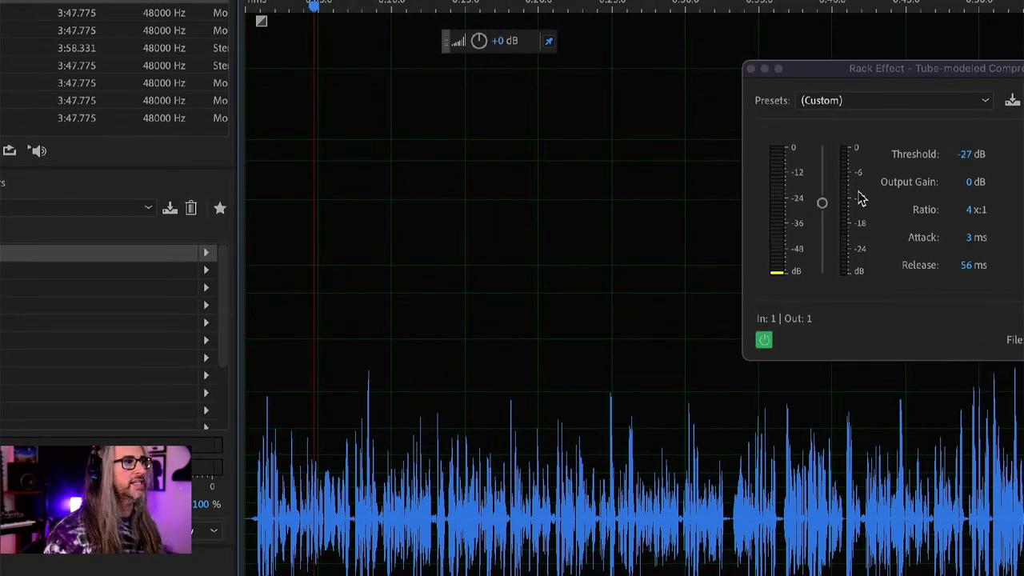
key("space")
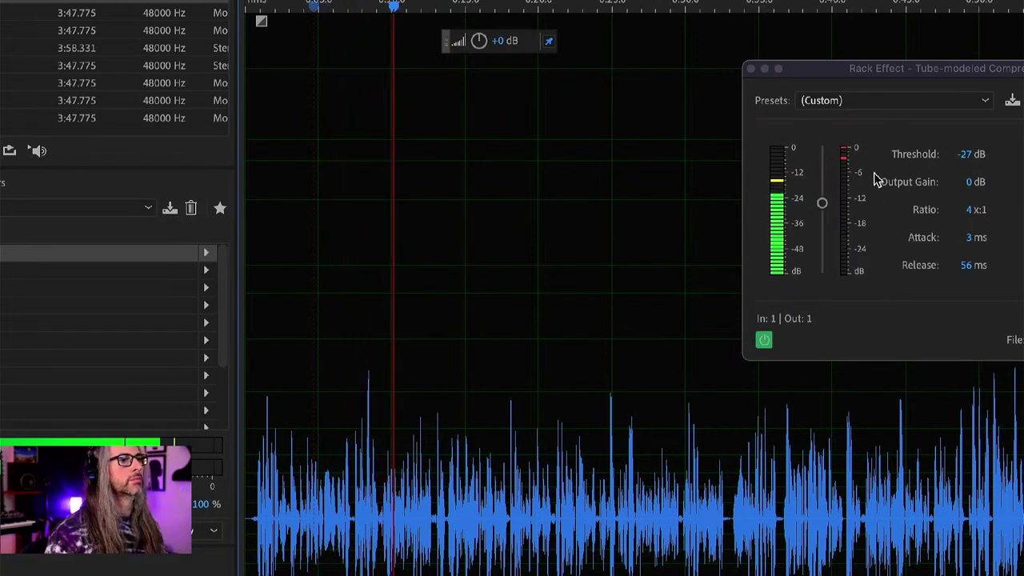
key("space")
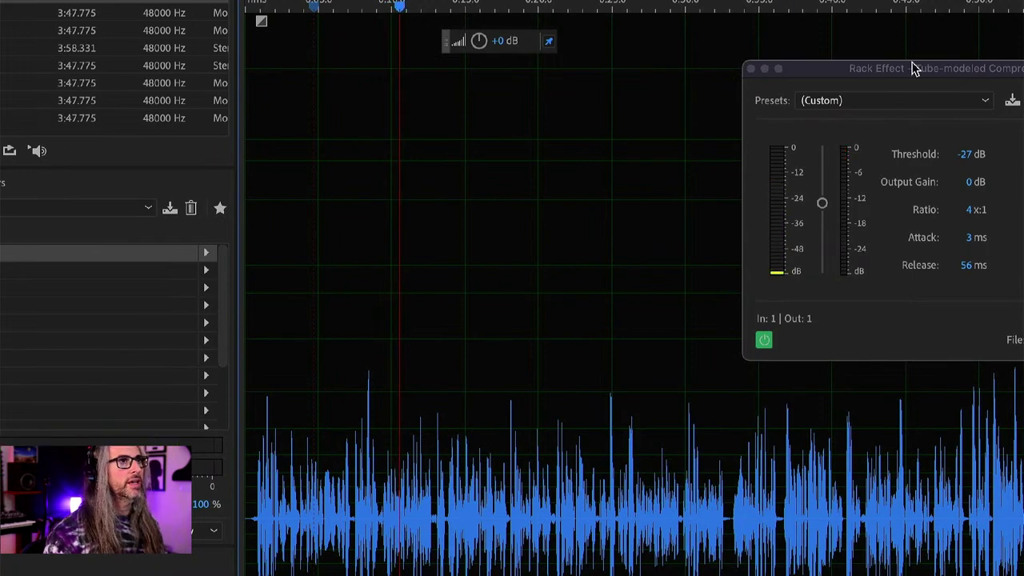
left_click_drag(915, 69, 607, 81)
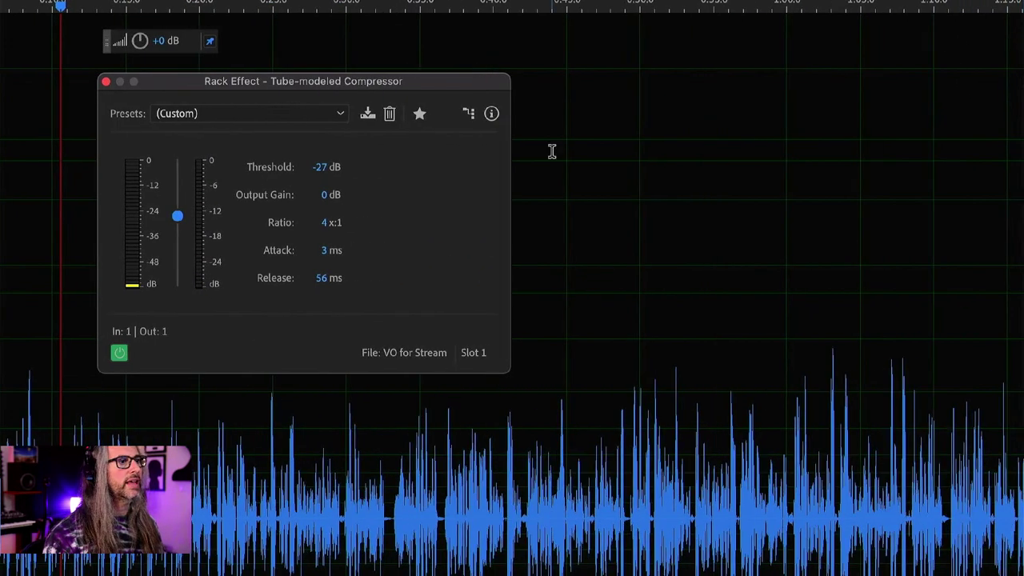
left_click(608, 16)
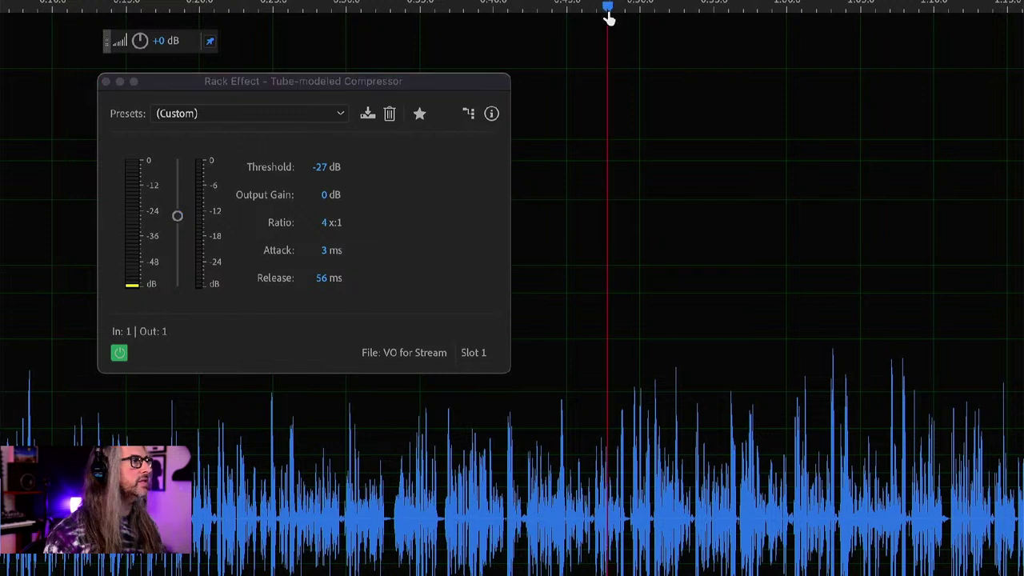
key("space")
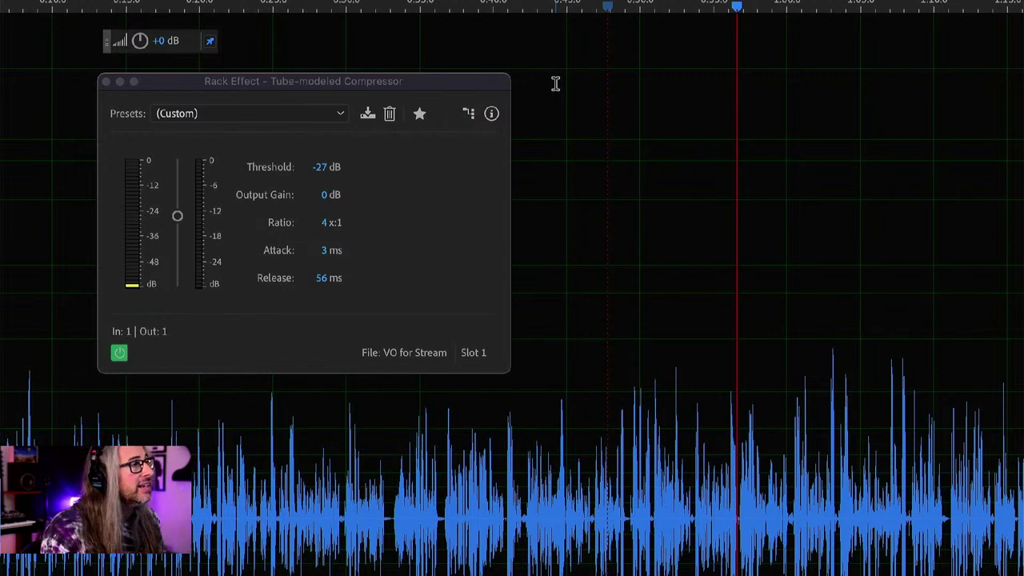
Try a compressor threshold of -26 dB and return it to -27 dB.
left_click(177, 217)
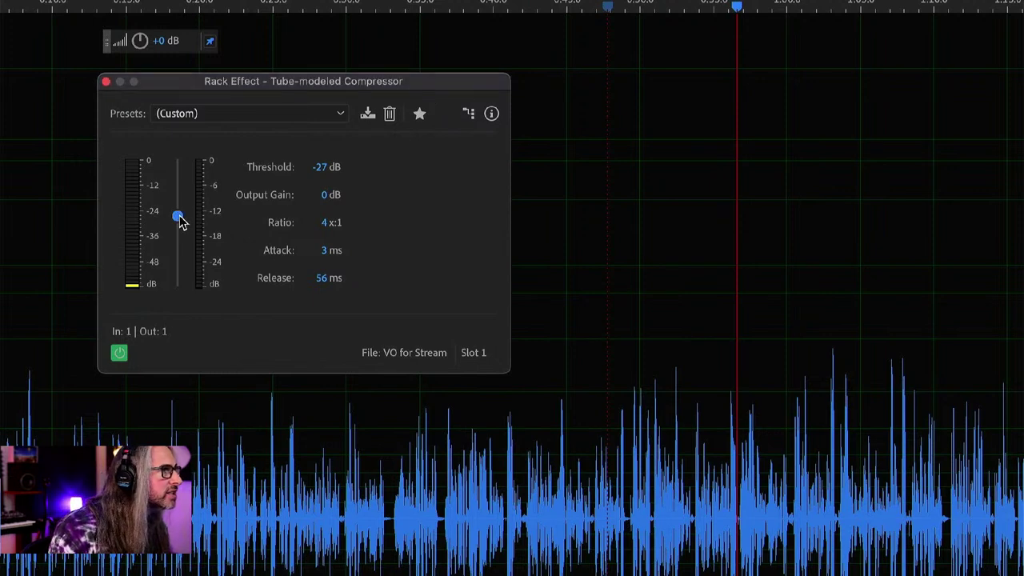
left_click_drag(180, 223, 181, 220)
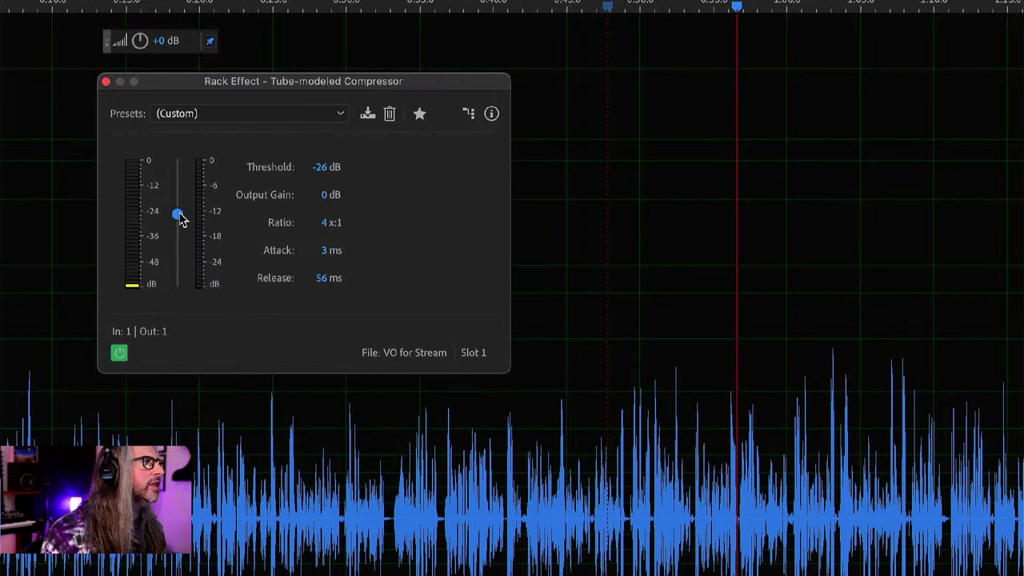
left_click_drag(179, 215, 179, 217)
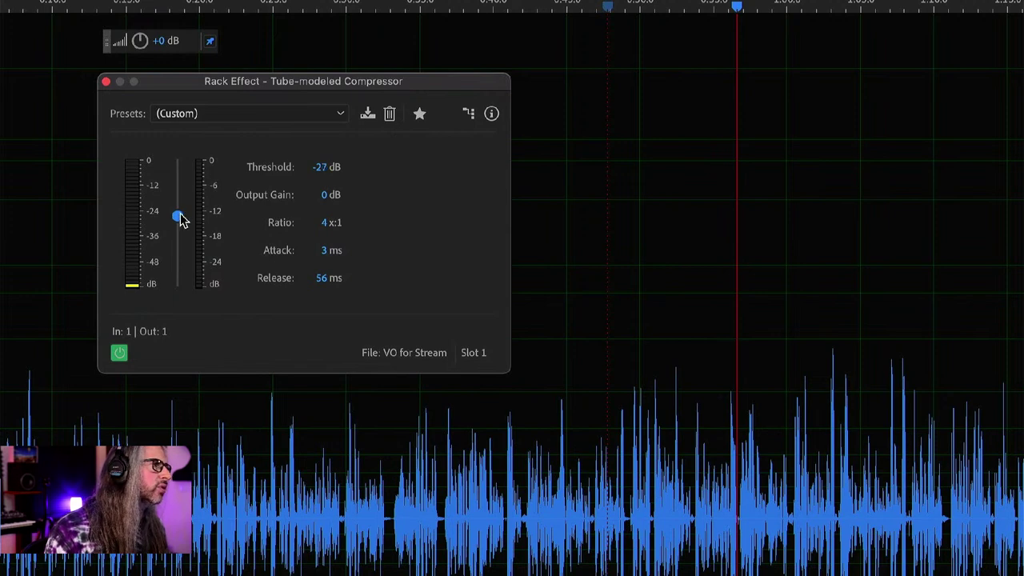
Play the voice-over from about 0:22 and compare it with the compressor bypassed and active, leaving the effect on.
left_click(118, 353)
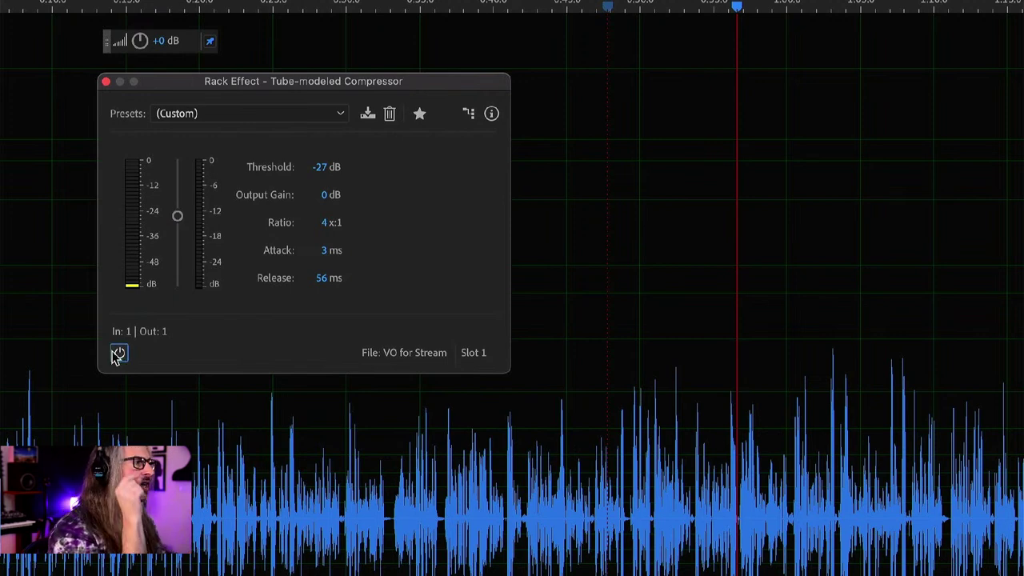
left_click(228, 12)
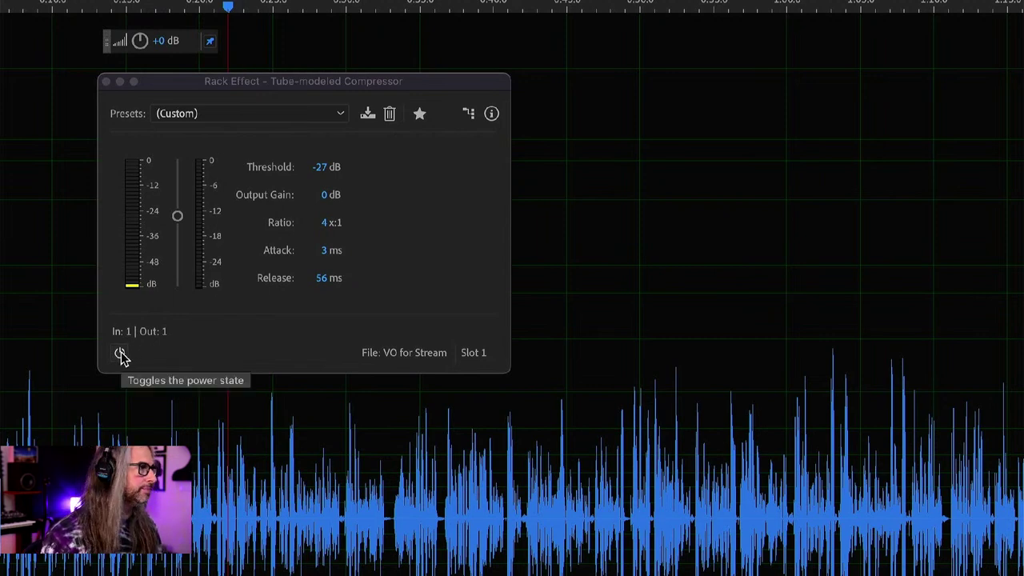
key("space")
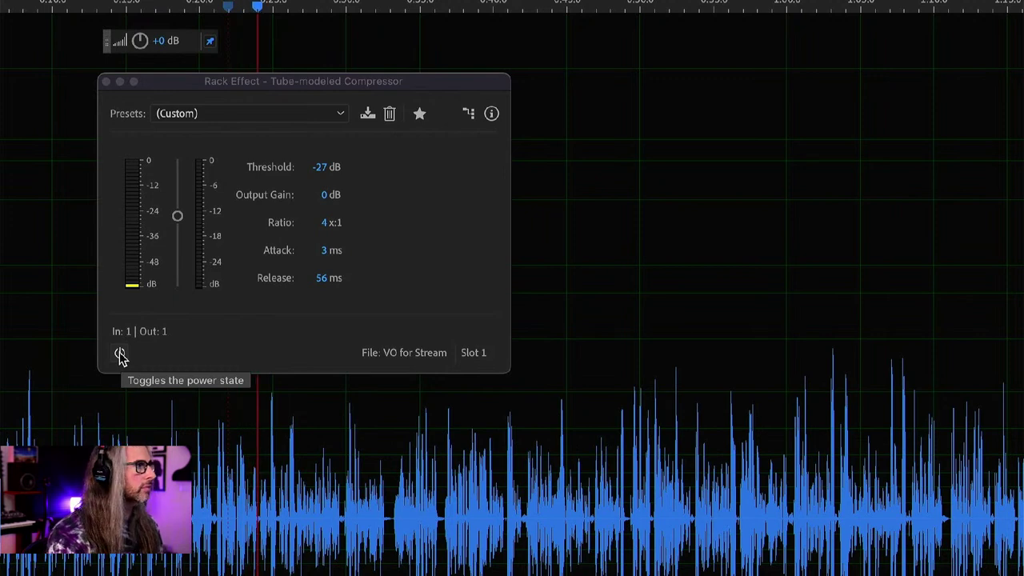
left_click(120, 354)
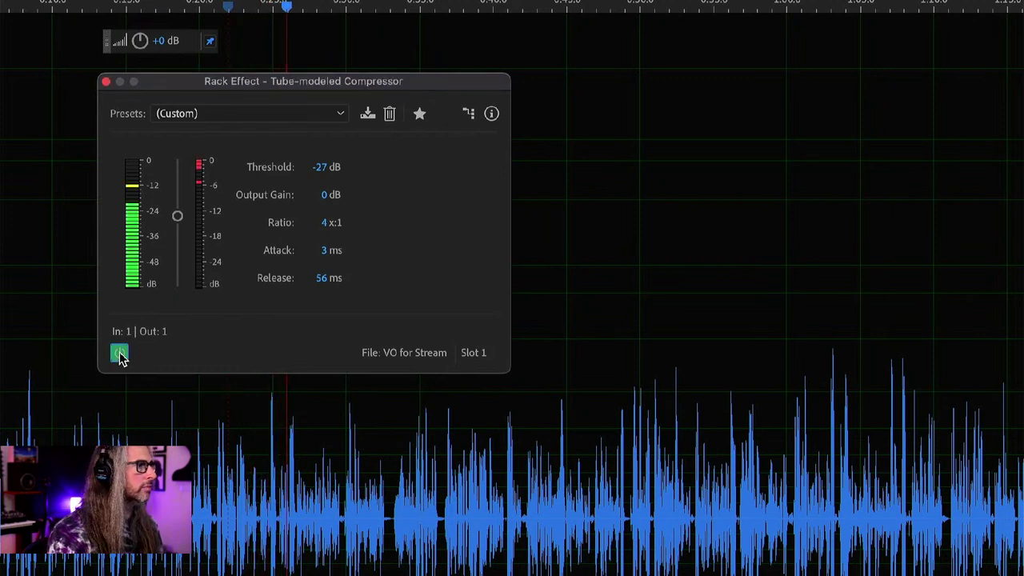
left_click(120, 354)
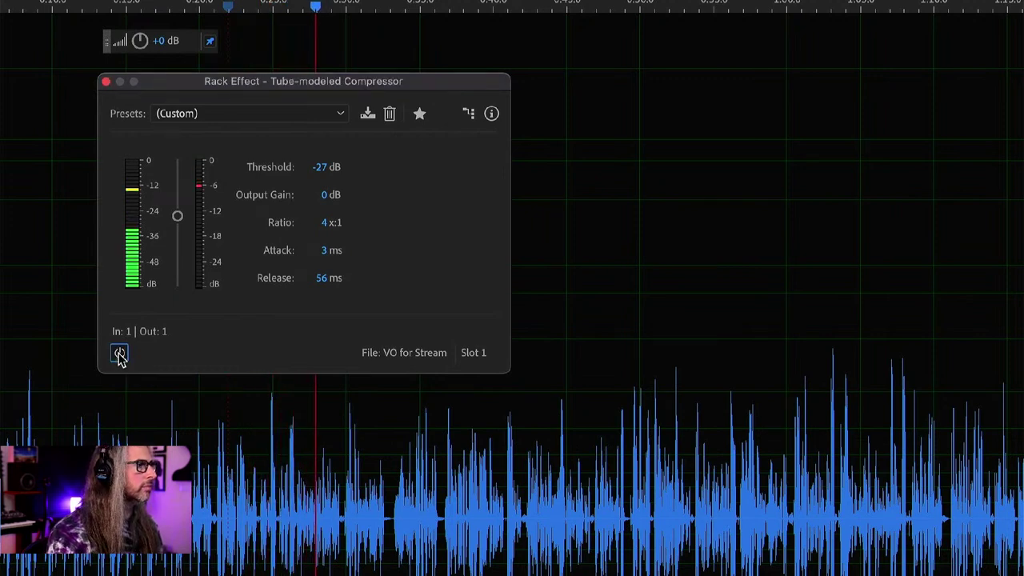
left_click(120, 354)
left_click(120, 354)
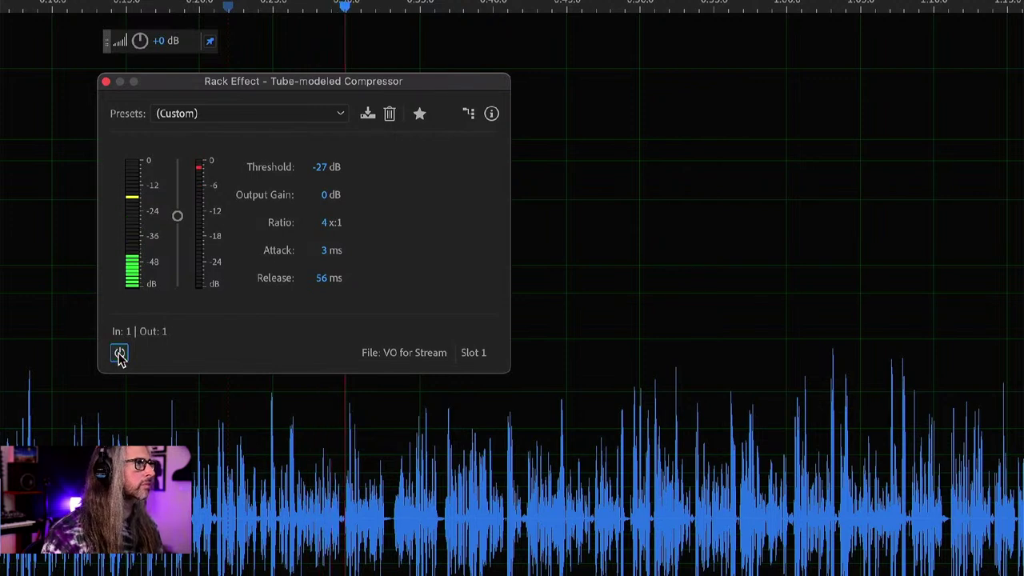
left_click(120, 354)
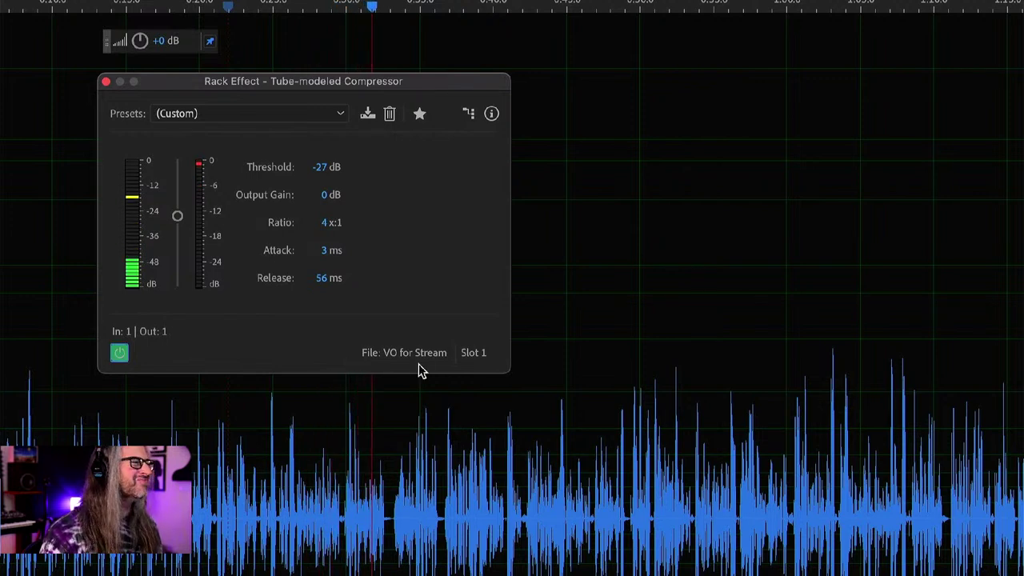
key("space")
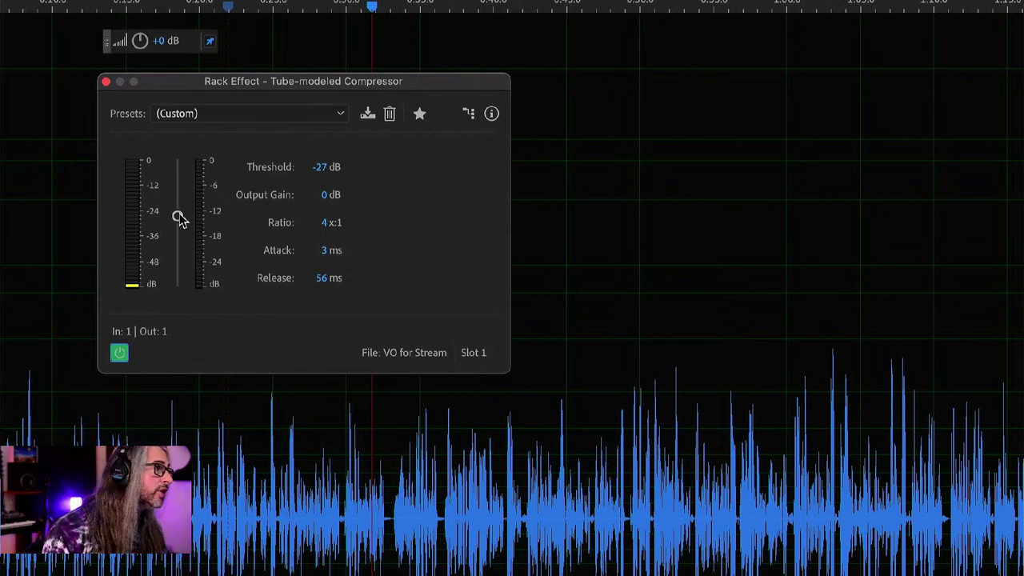
Lower the compressor's threshold to -39 dB and compare the bypassed and compressed sound during playback.
left_click_drag(177, 216, 178, 244)
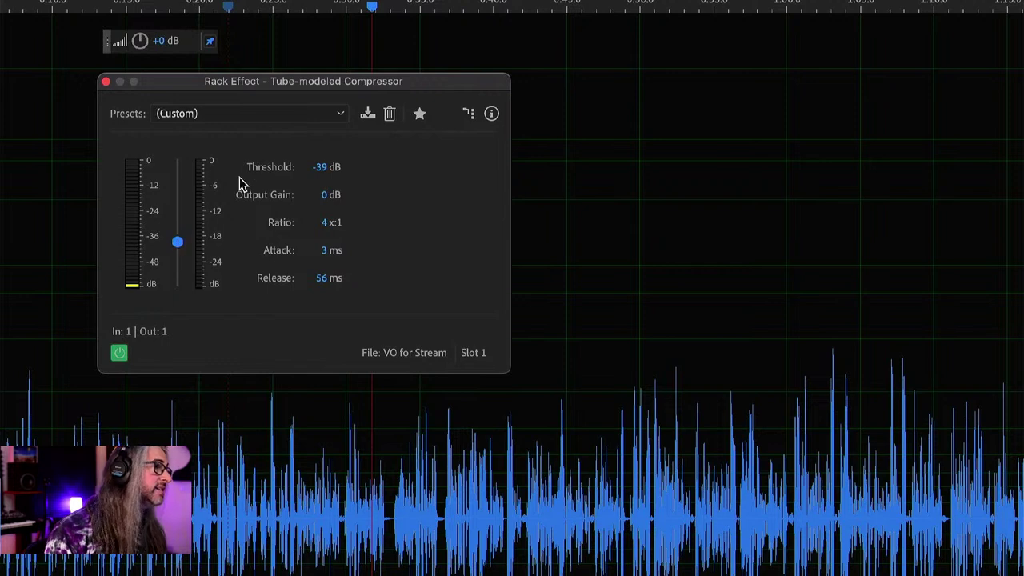
key("space")
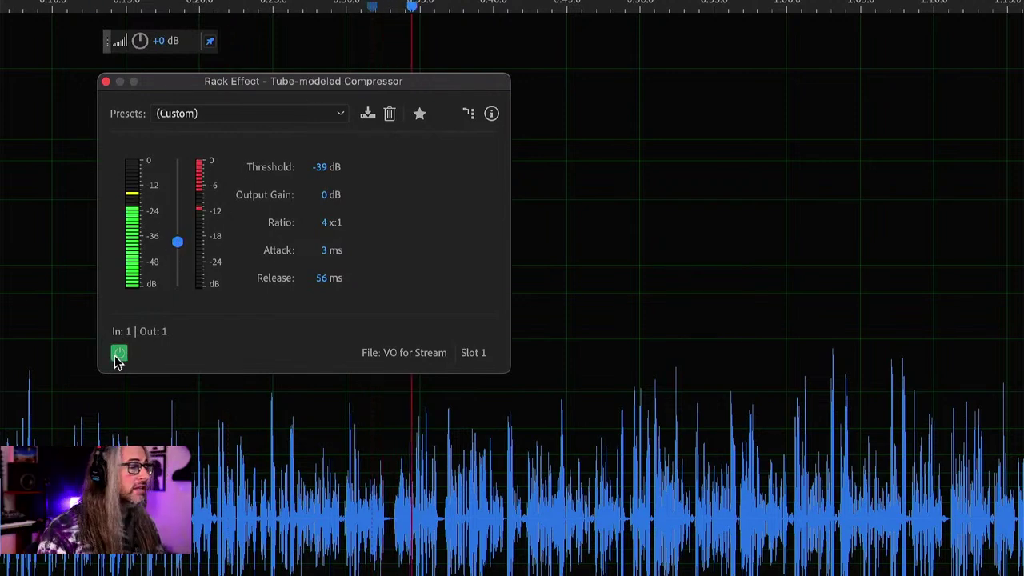
left_click(119, 355)
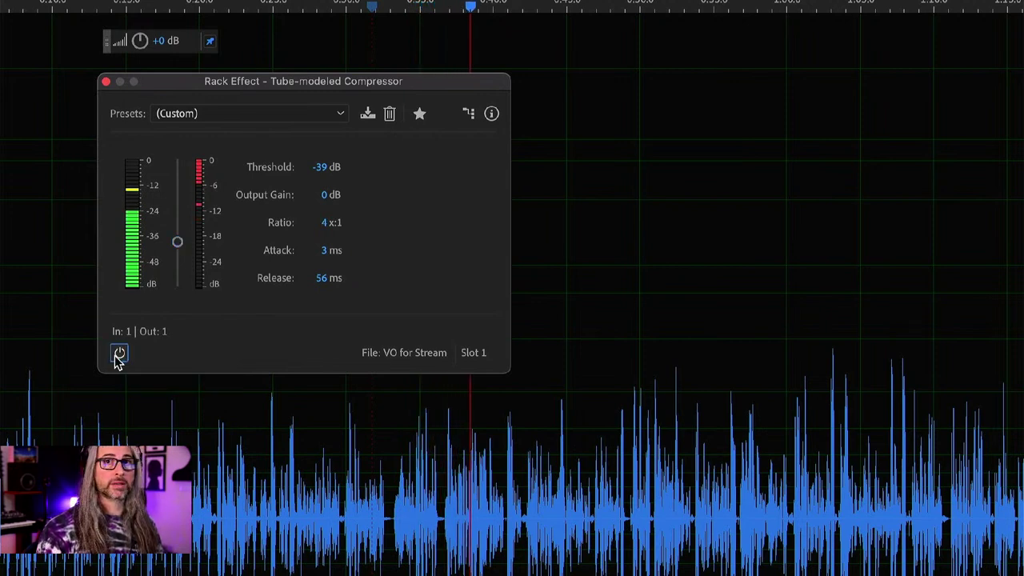
left_click(118, 355)
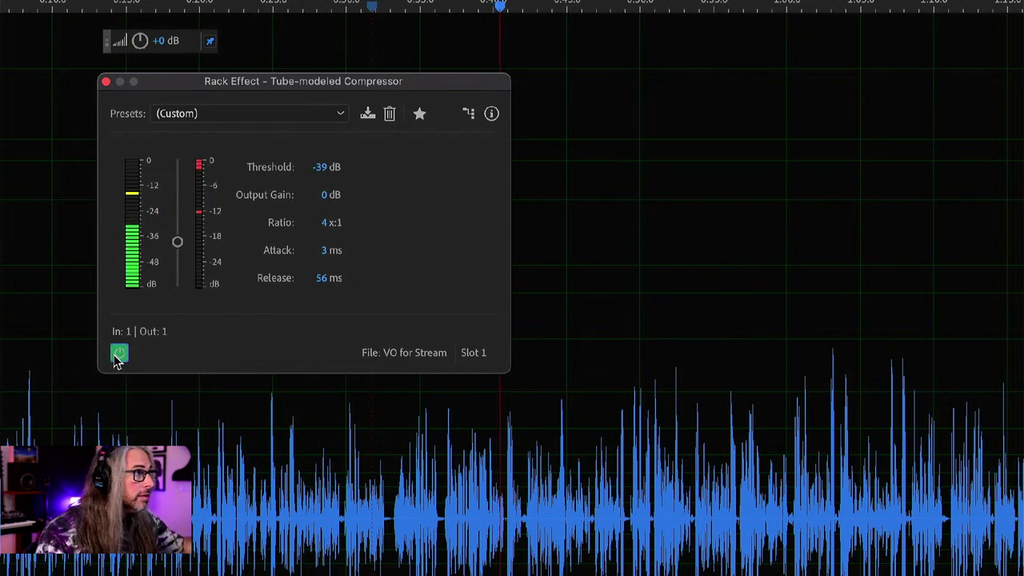
key("space")
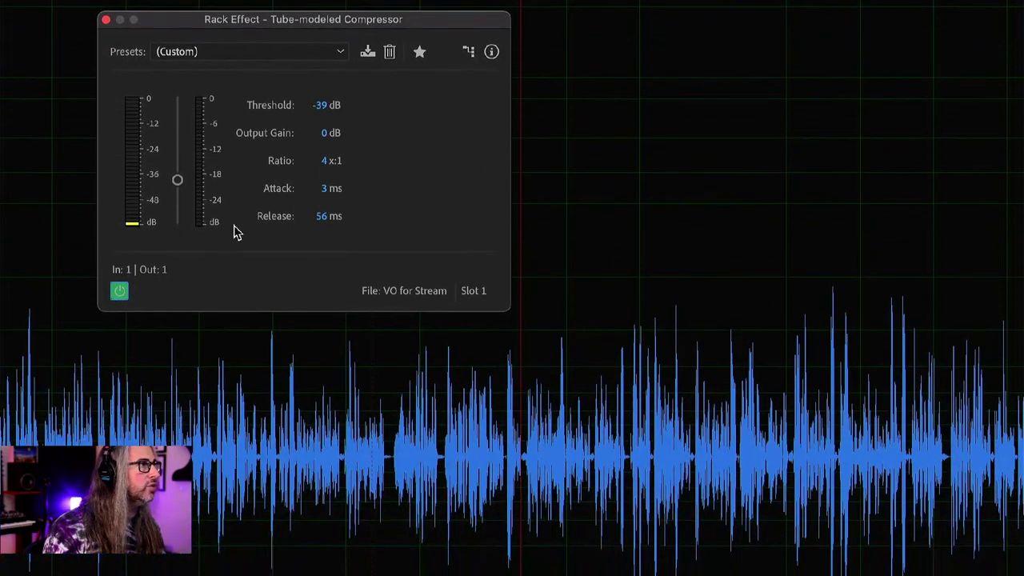
Play from about 0:16, raise the compressor's output gain to 5.9 dB and compare its level against the bypassed sound.
left_click(136, 364)
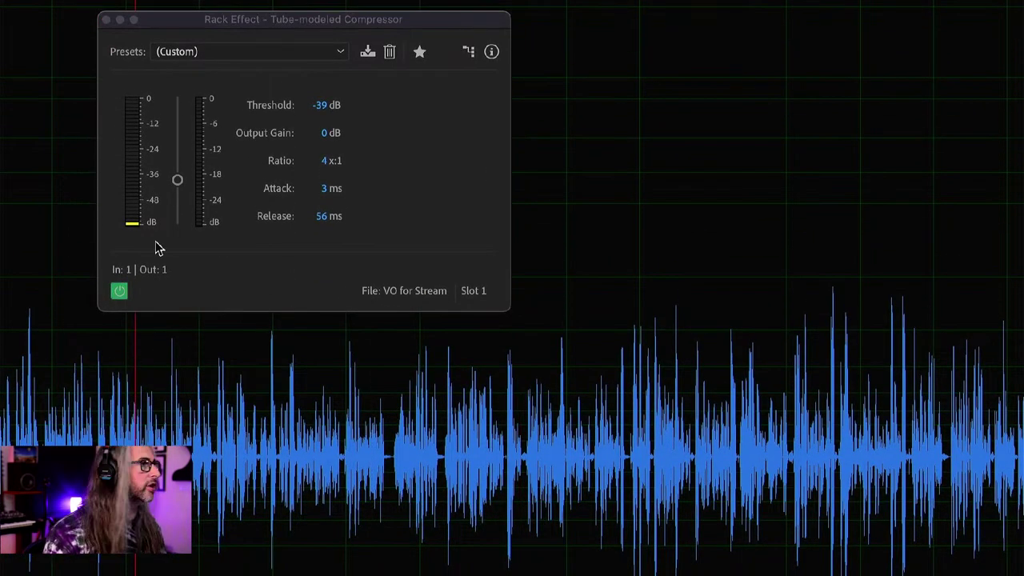
key("space")
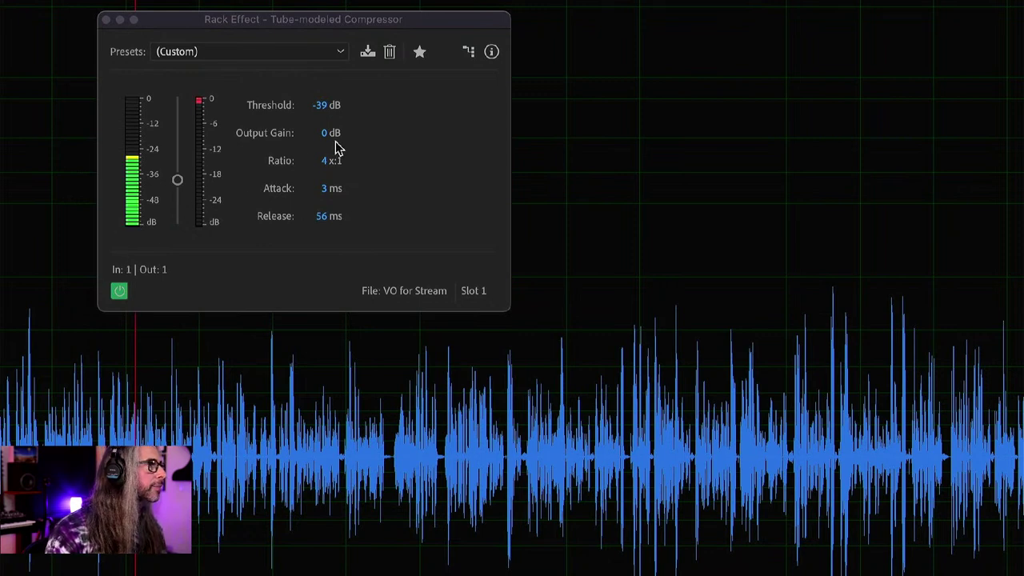
left_click(119, 291)
left_click(118, 291)
left_click_drag(322, 134, 382, 133)
left_click(118, 292)
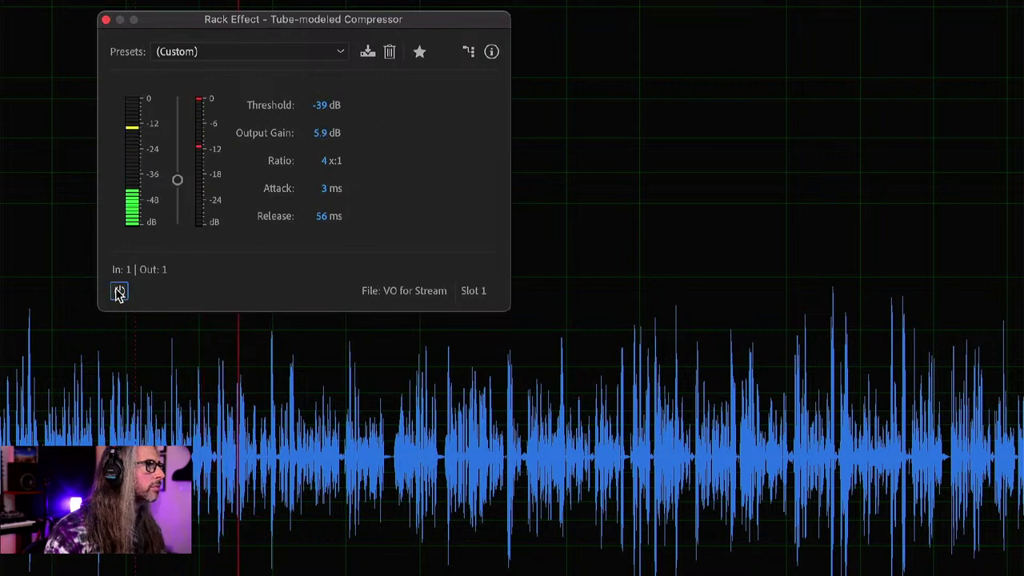
left_click(119, 292)
left_click(118, 292)
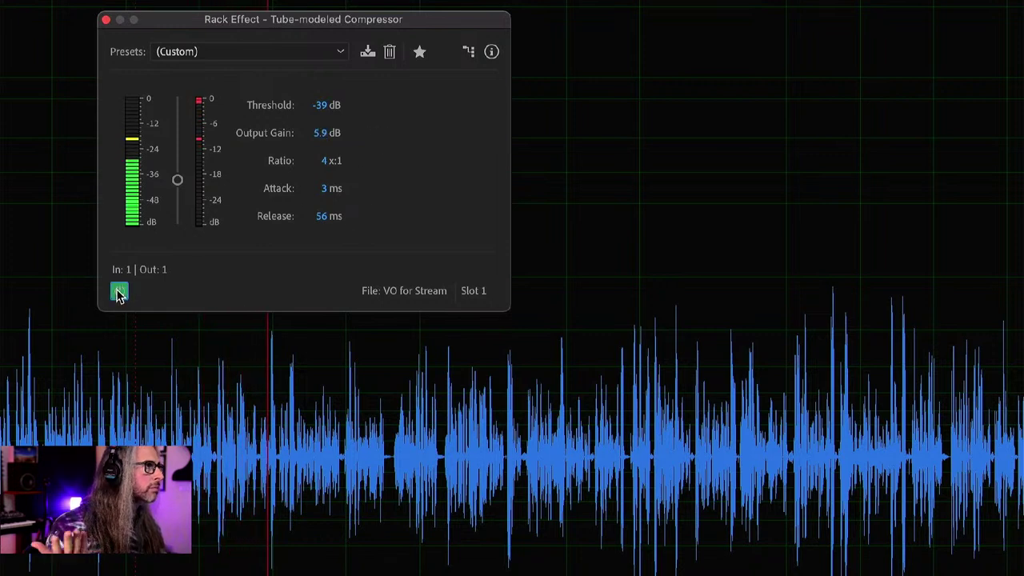
left_click(118, 292)
left_click(119, 292)
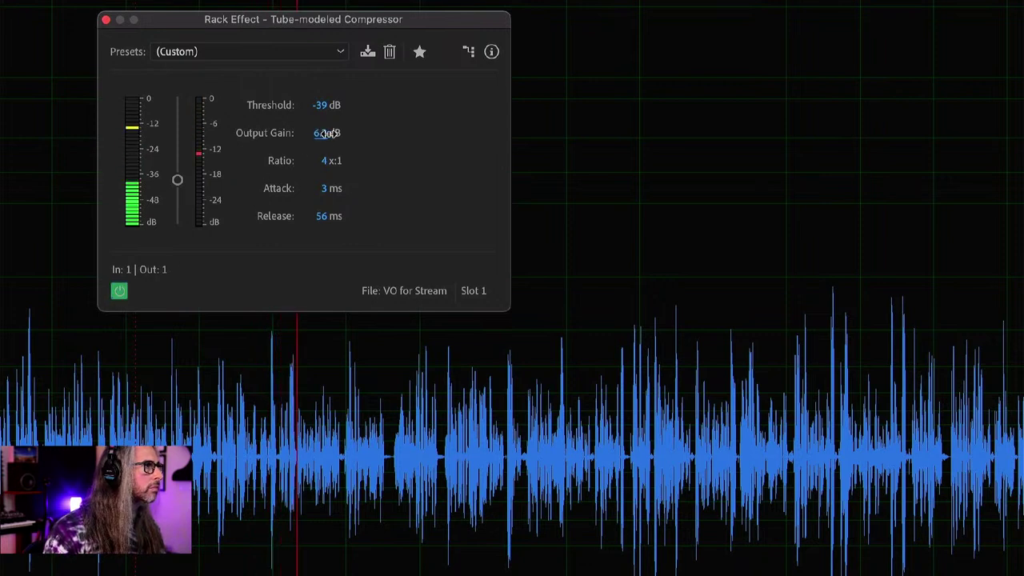
Raise the output gain to 6.6 dB and check the level once more with the compressor bypassed and active.
left_click_drag(323, 133, 332, 145)
left_click(119, 292)
left_click(118, 292)
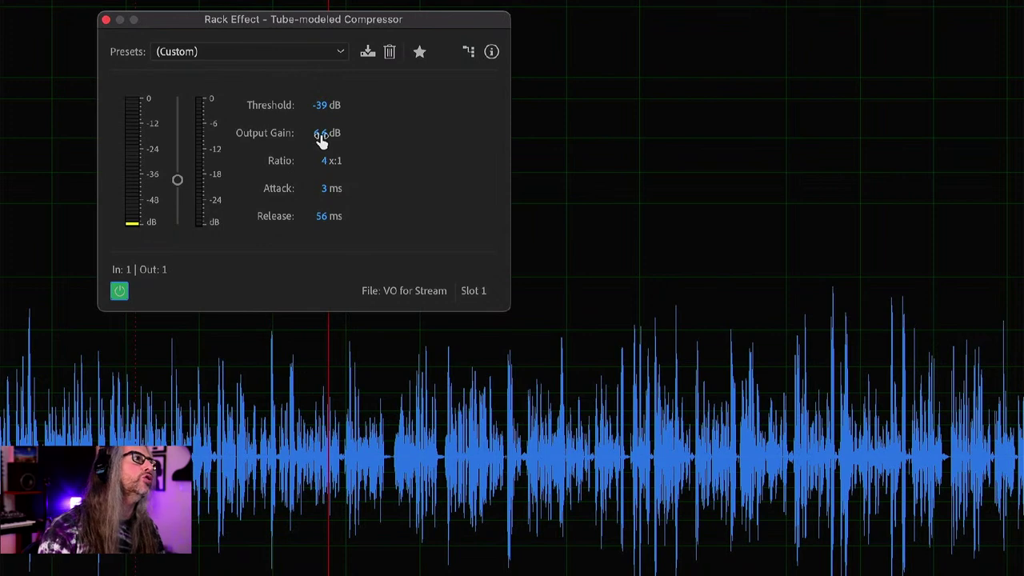
Set the compressor's threshold to -27 dB and output gain to 2 dB, and bypass the effect during playback for comparison.
left_click_drag(176, 182, 181, 161)
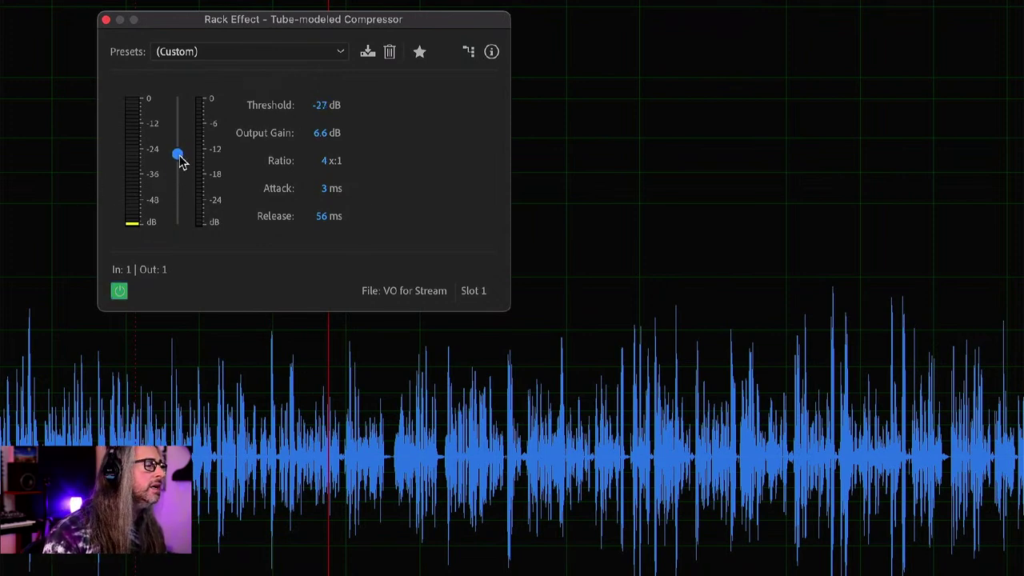
left_click_drag(320, 136, 276, 136)
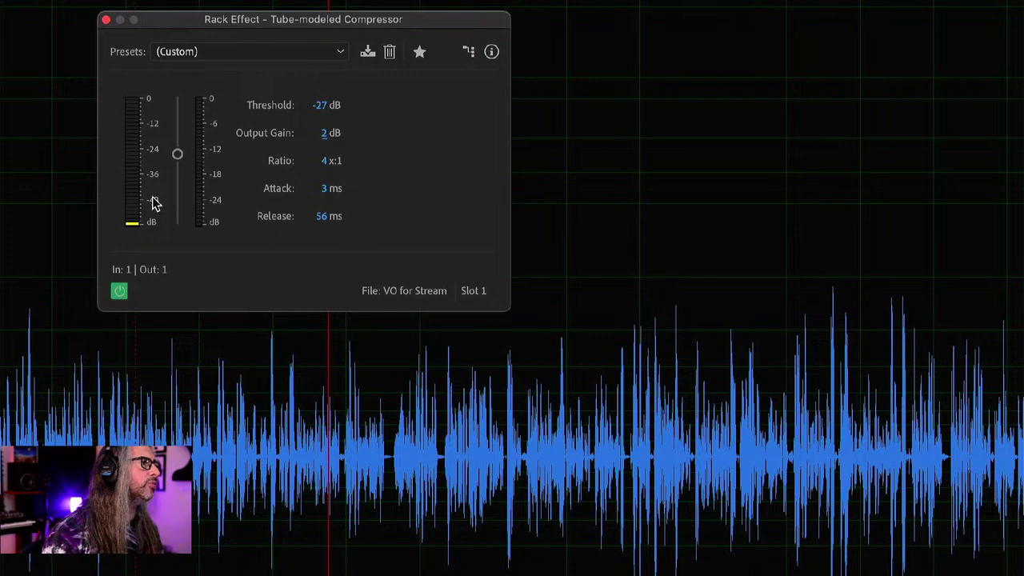
left_click(119, 291)
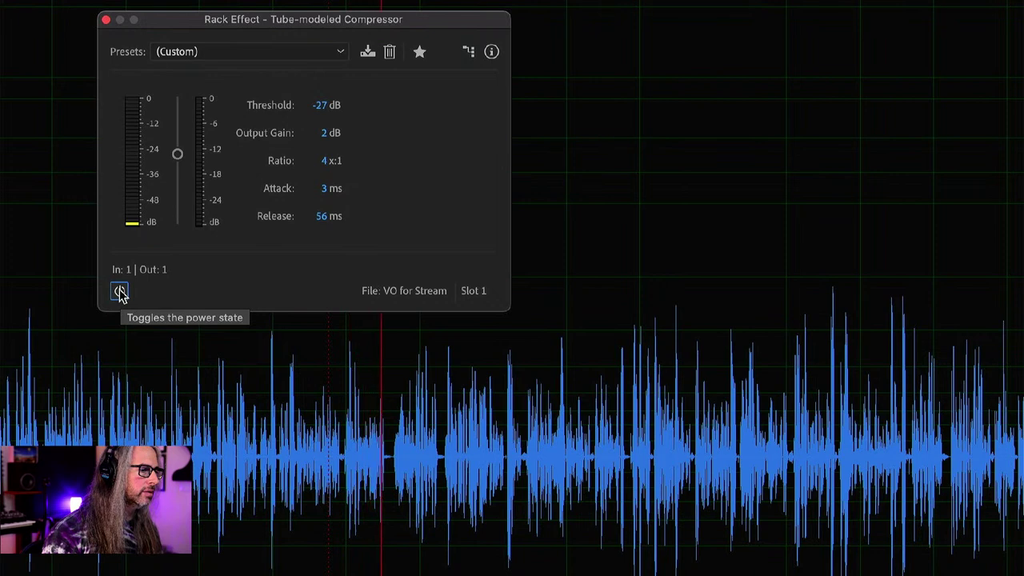
Switch the compressor between active and bypassed during playback to compare the sound at -27 dB threshold and 2 dB output gain.
left_click(119, 291)
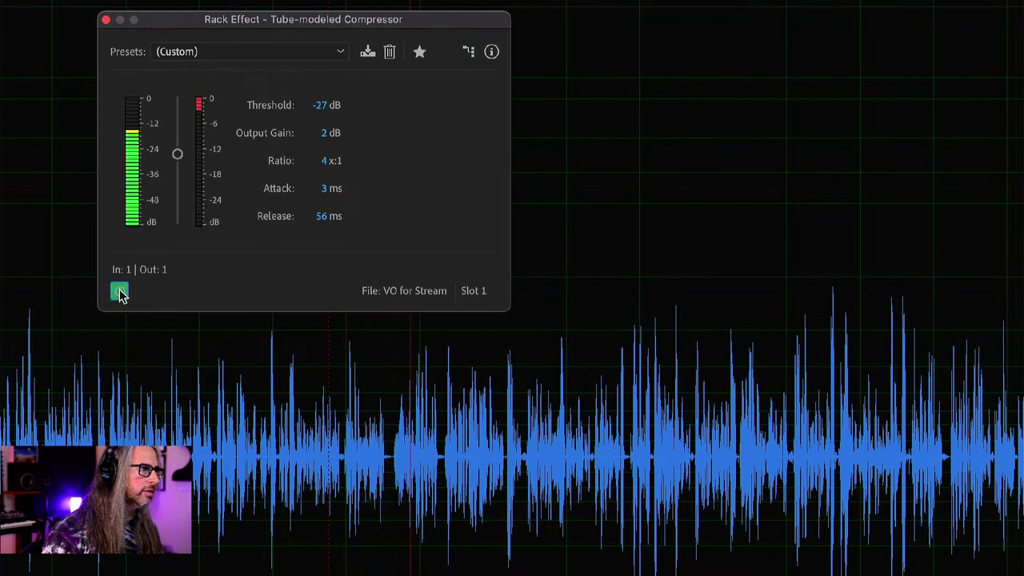
left_click(119, 291)
left_click(118, 291)
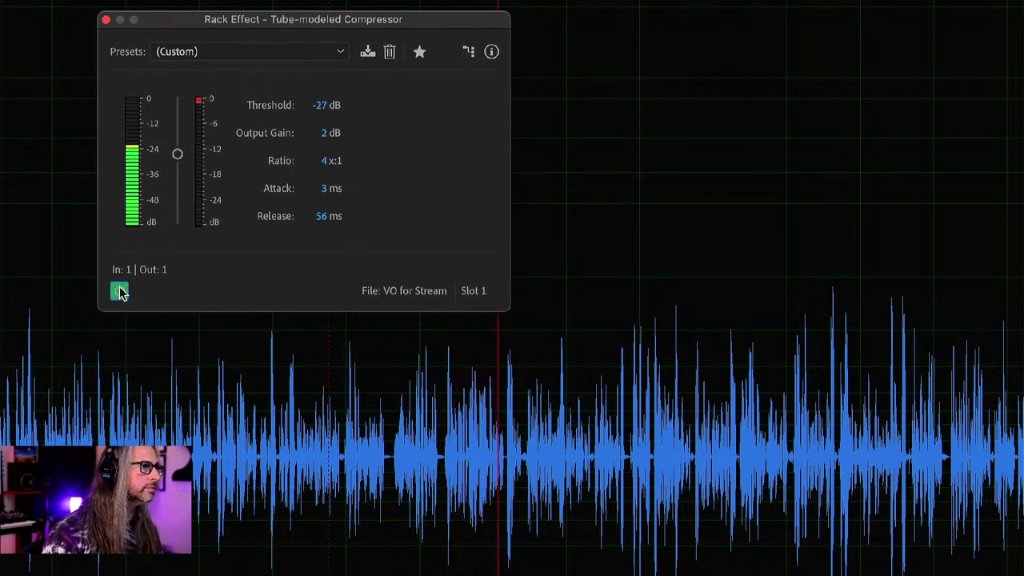
left_click(119, 292)
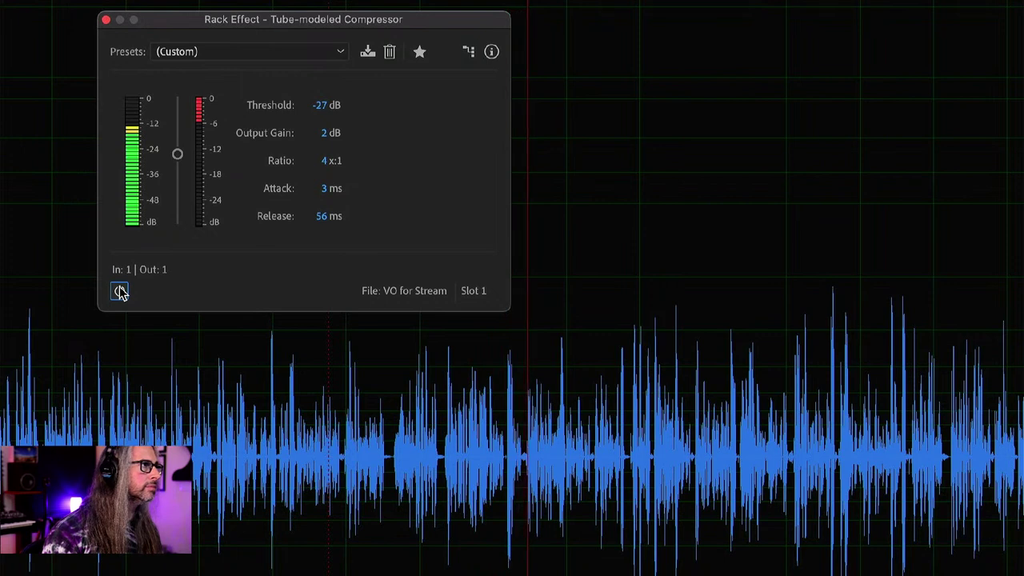
left_click(119, 292)
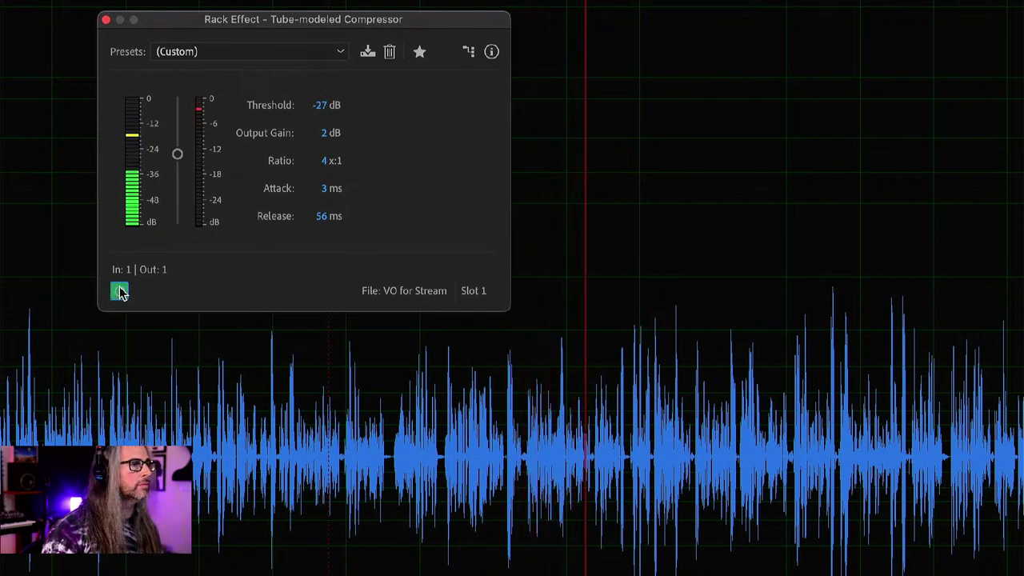
key("space")
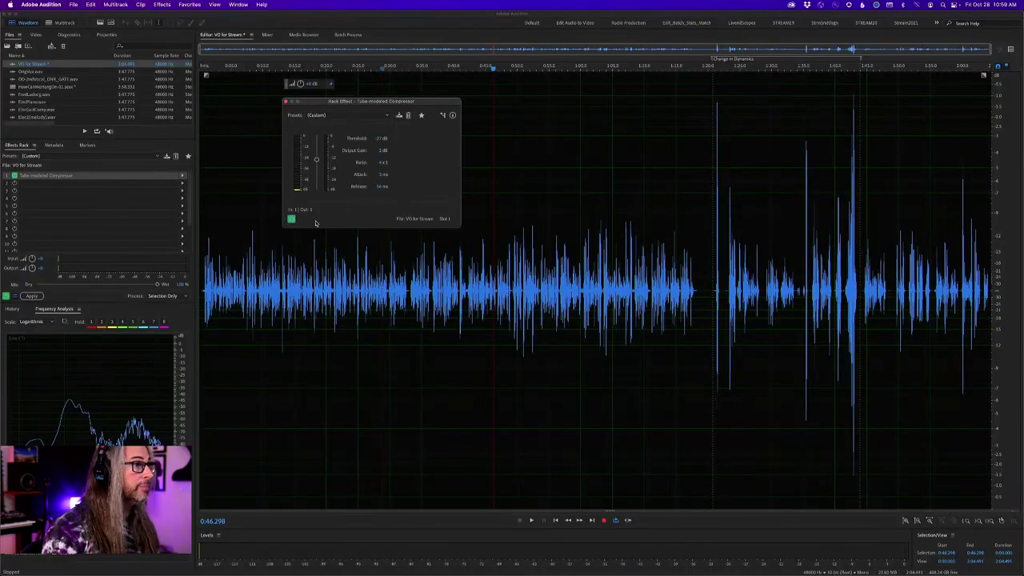
Set the compressor's output gain to 1.5 dB and apply the effects rack to the voice-over section up to about 1:19.
left_click_drag(701, 290, 205, 303)
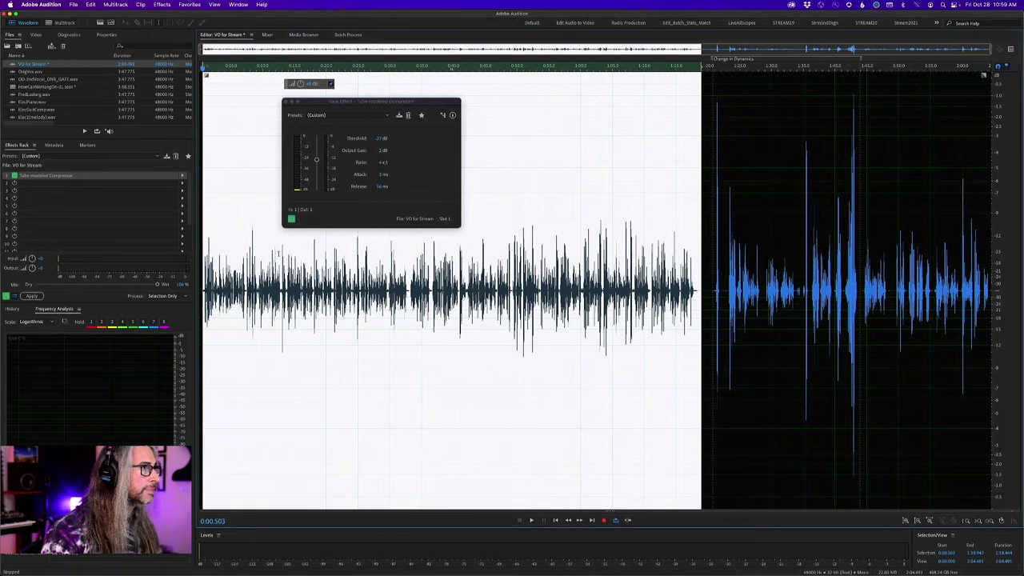
left_click(382, 149)
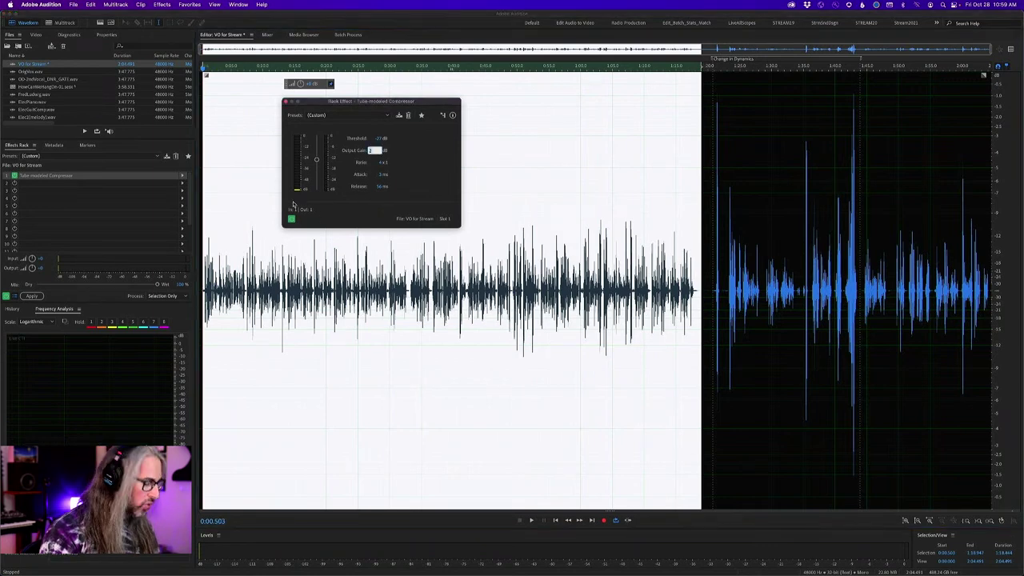
key("Return")
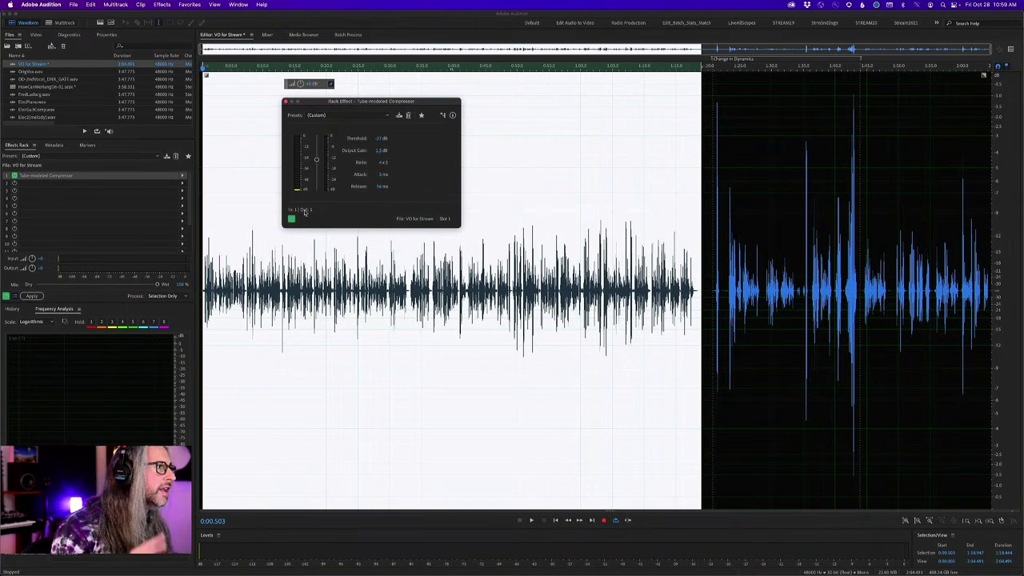
left_click(31, 296)
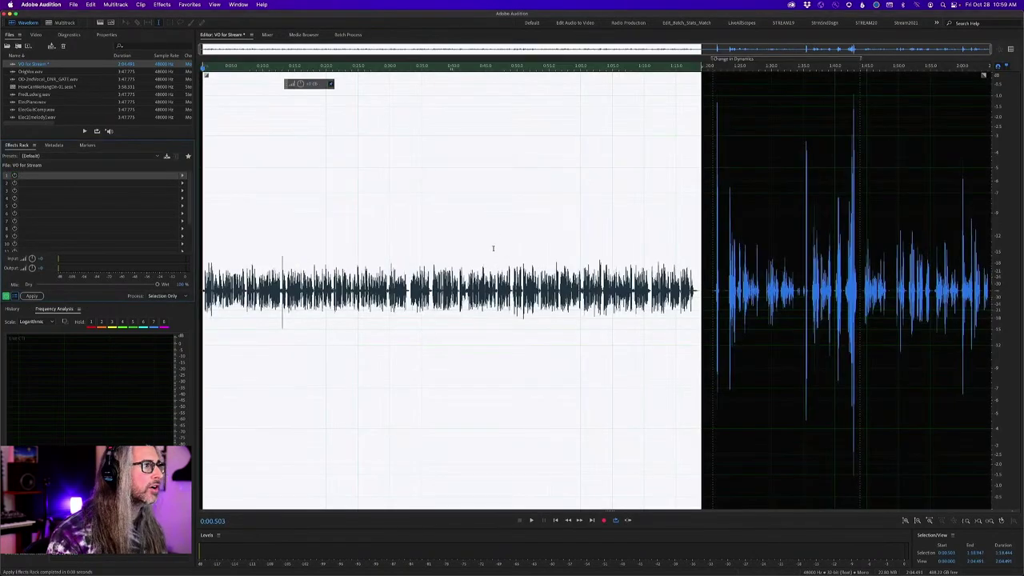
left_click(497, 231)
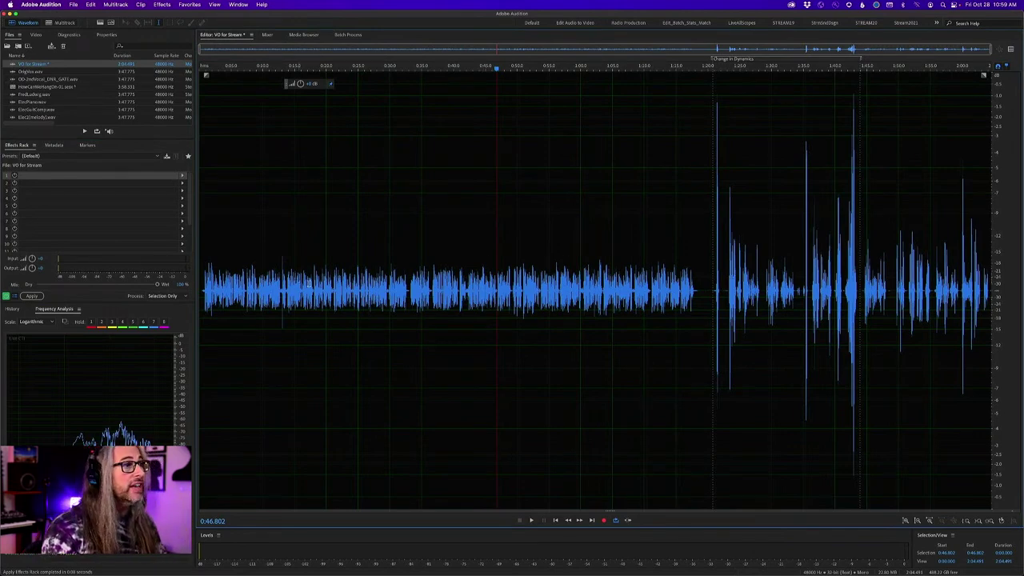
Amplify the compressed voice-over from its start to about 1:19 with the on-screen volume control.
left_click_drag(703, 280, 189, 280)
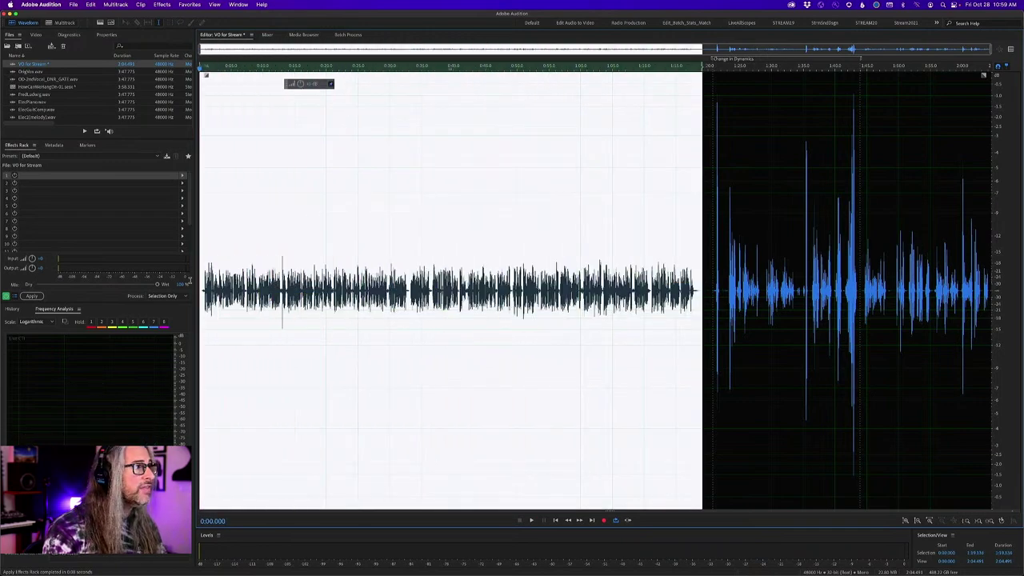
left_click_drag(300, 84, 331, 85)
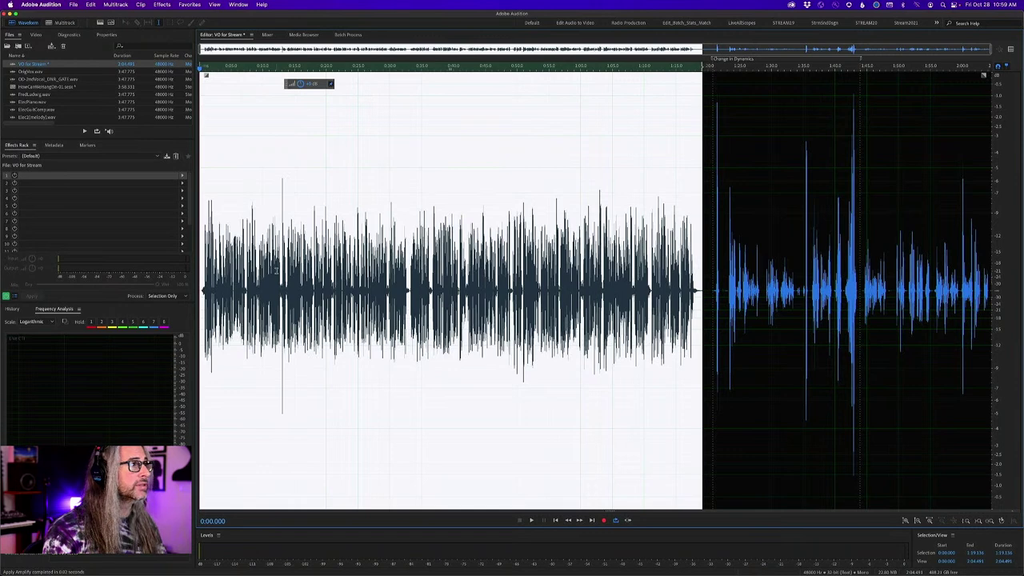
left_click(280, 358)
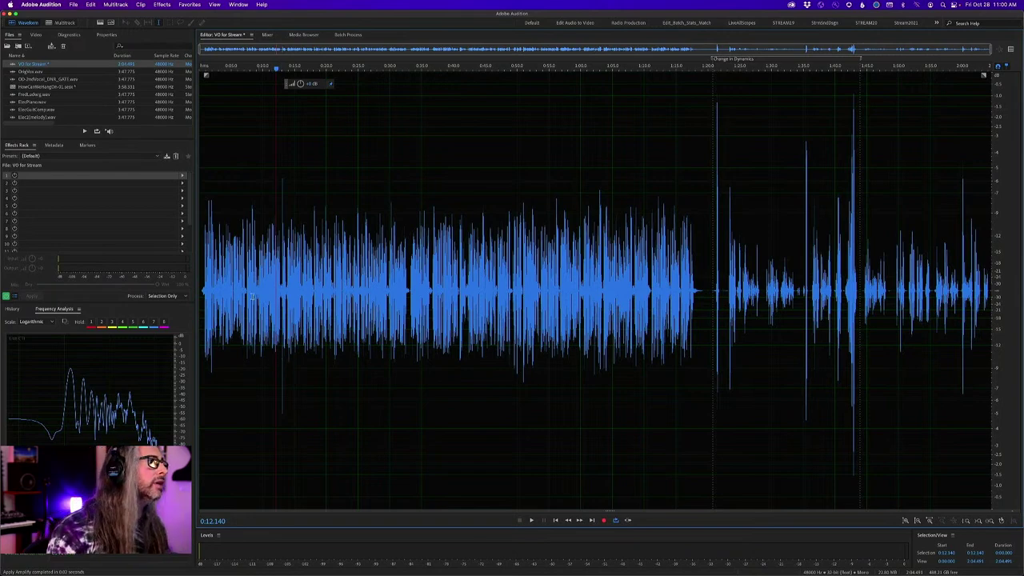
Examine the sharp peak near 0:13 up close and play the amplified voice-over from there.
scroll(277, 244, "up", 5)
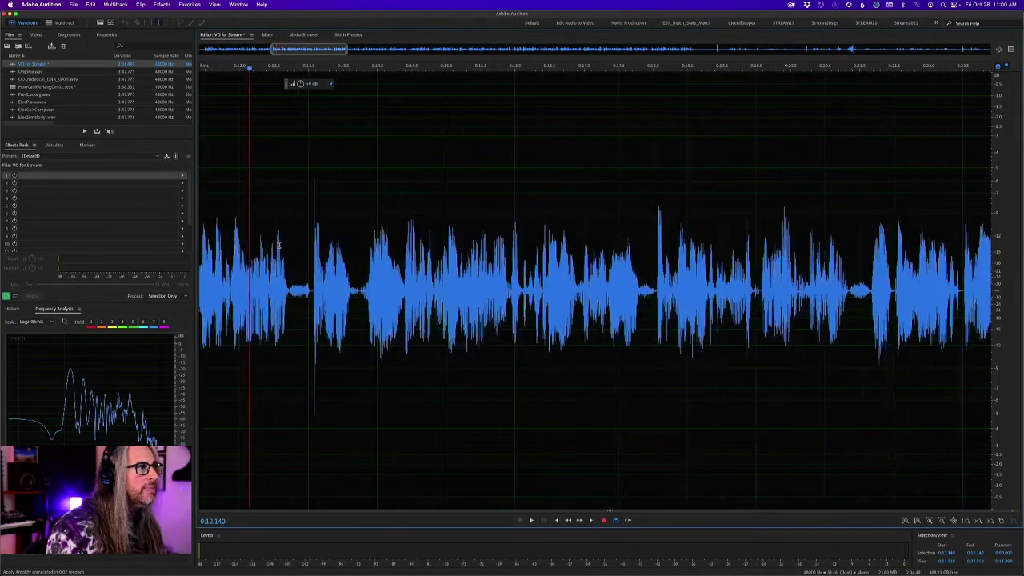
left_click(312, 247)
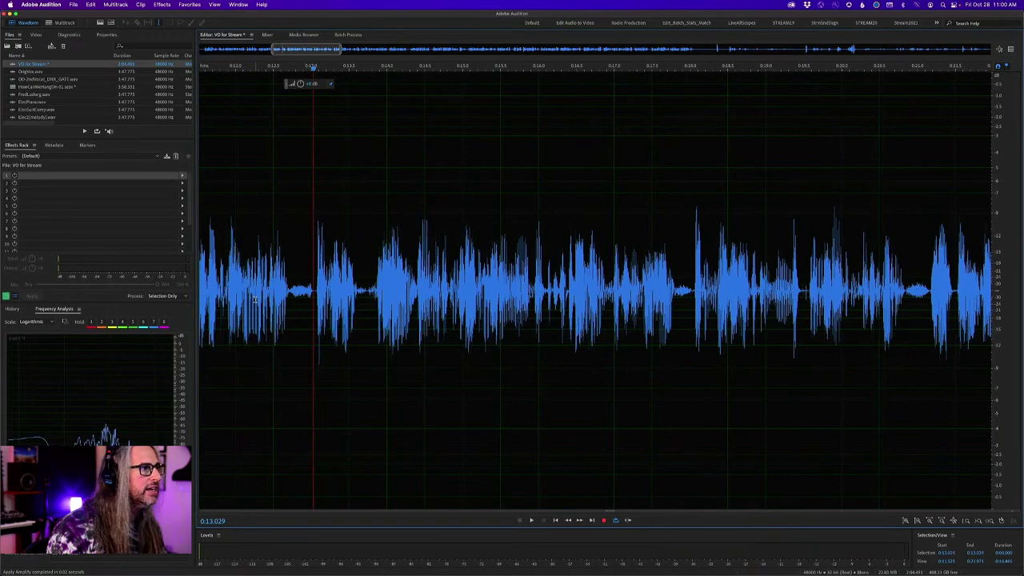
key("space")
scroll(256, 300, "down", 8)
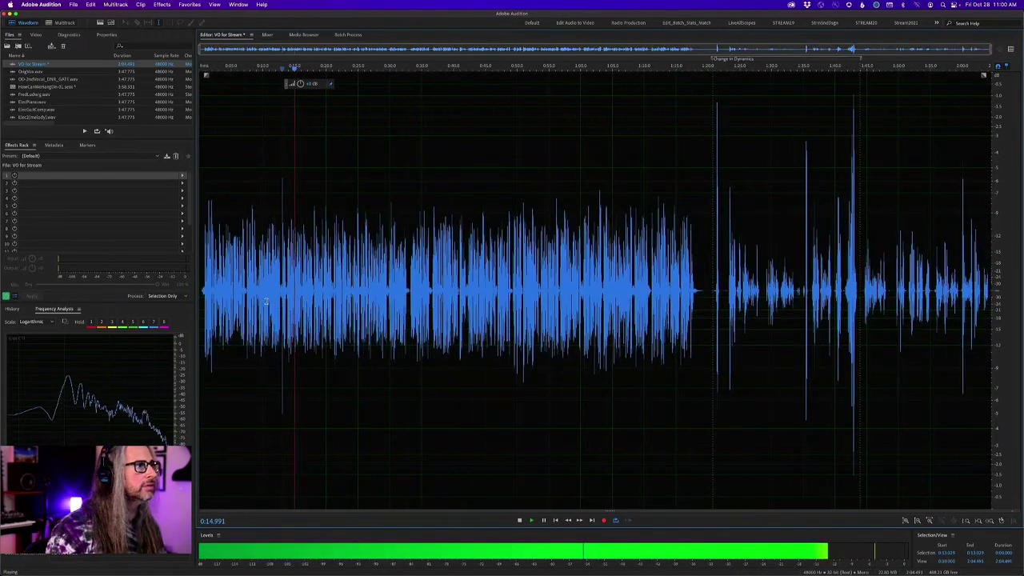
key("space")
Undo the amplification and applied compression, and compare playback of the original with the compressed version by redoing and undoing Apply Effects Rack.
double_click(254, 348)
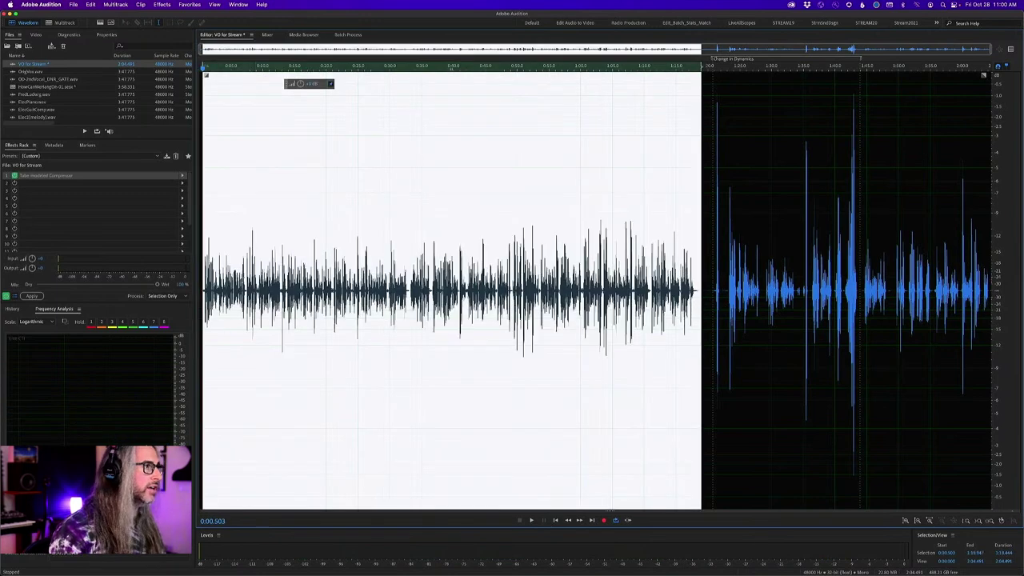
key("space")
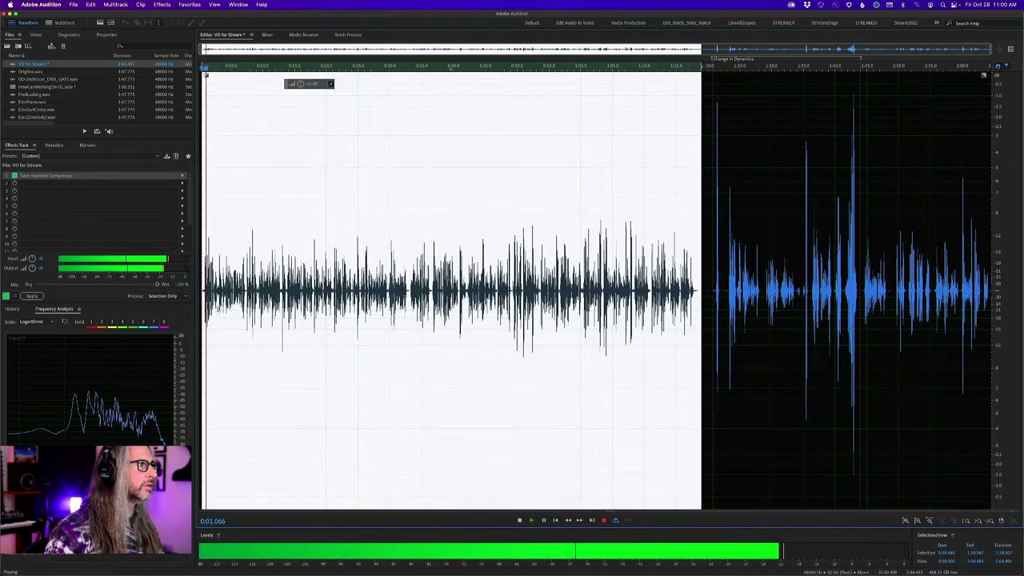
left_click(90, 4)
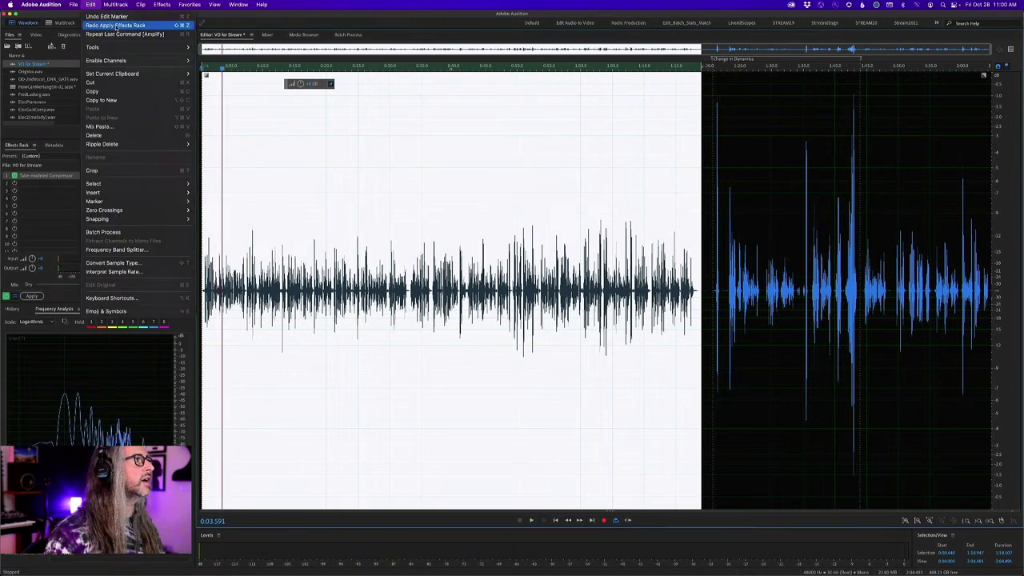
left_click(116, 25)
key("space")
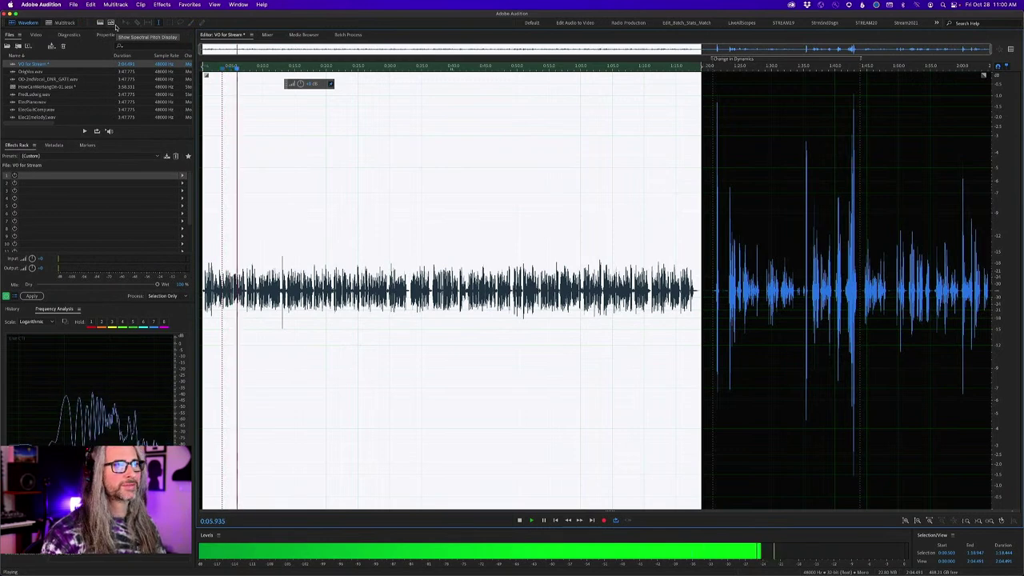
key("space")
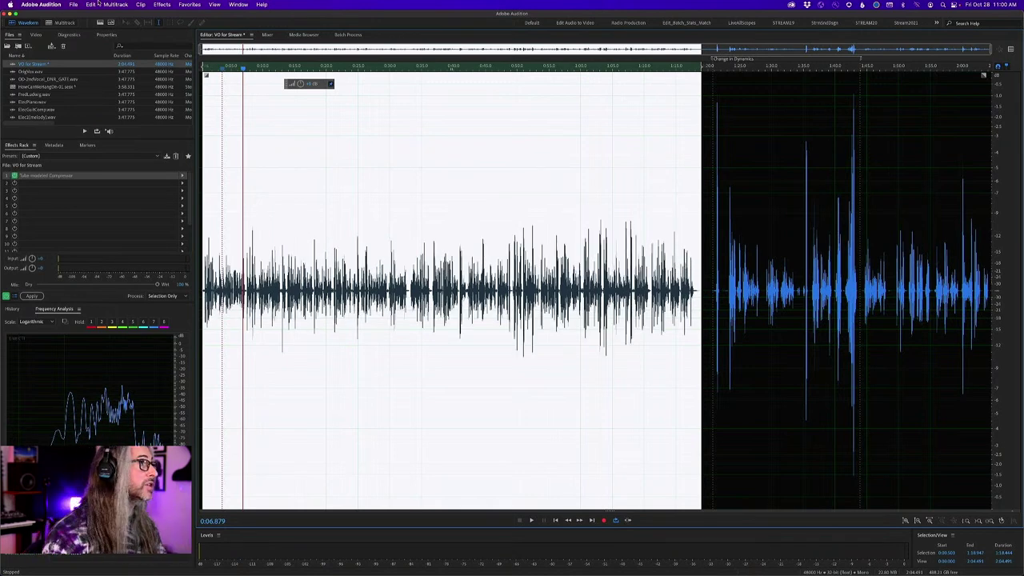
Reopen the Tube-modeled Compressor's settings, raise its output gain to 4.4 dB, and play from near the start.
double_click(112, 177)
left_click_drag(518, 281, 533, 281)
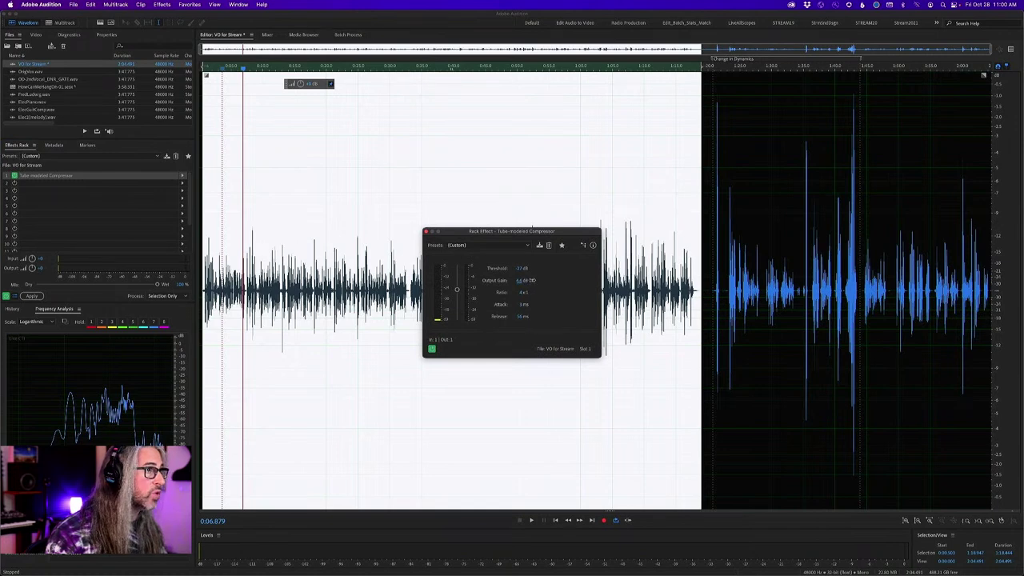
left_click(205, 254)
key("space")
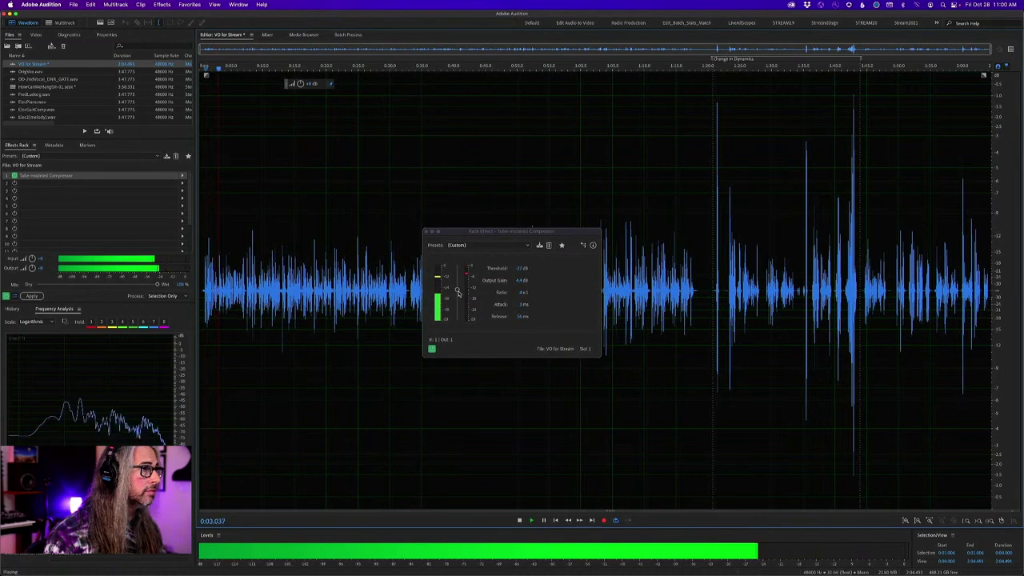
Set the compressor's threshold to -26 dB and output gain to 4.9 dB, comparing bypassed and compressed sound during playback.
left_click_drag(456, 289, 457, 288)
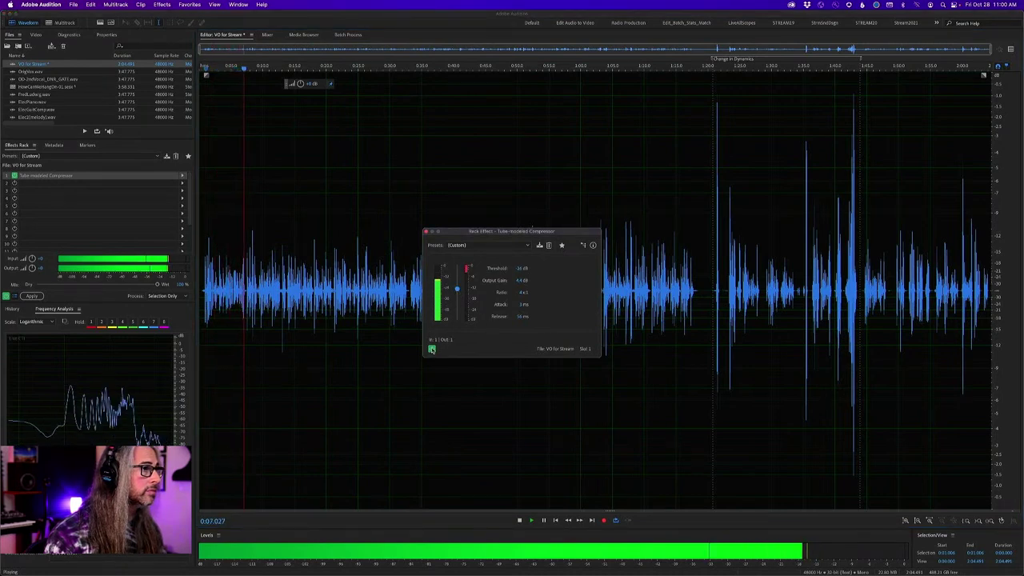
left_click(432, 350)
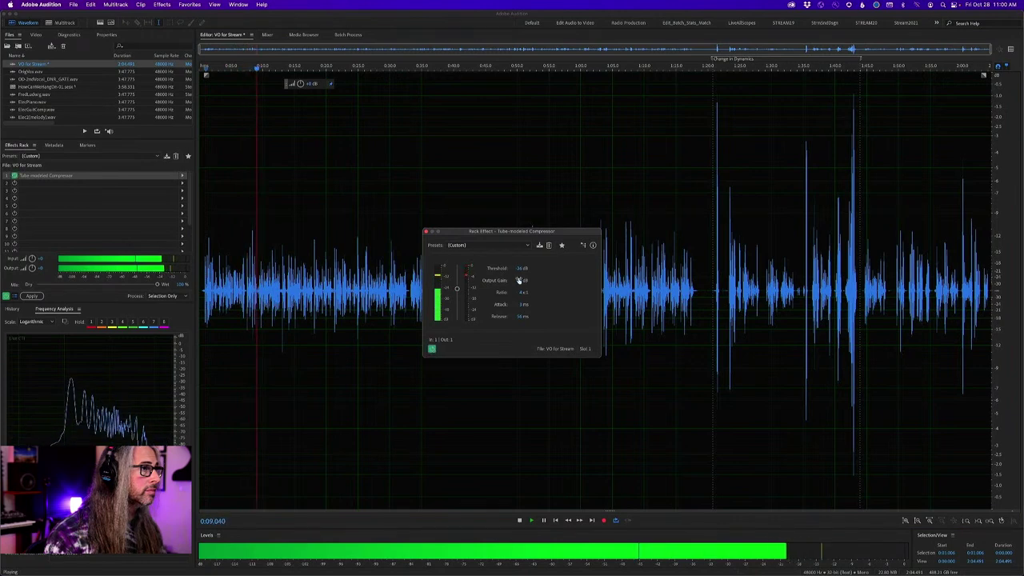
left_click_drag(522, 280, 442, 344)
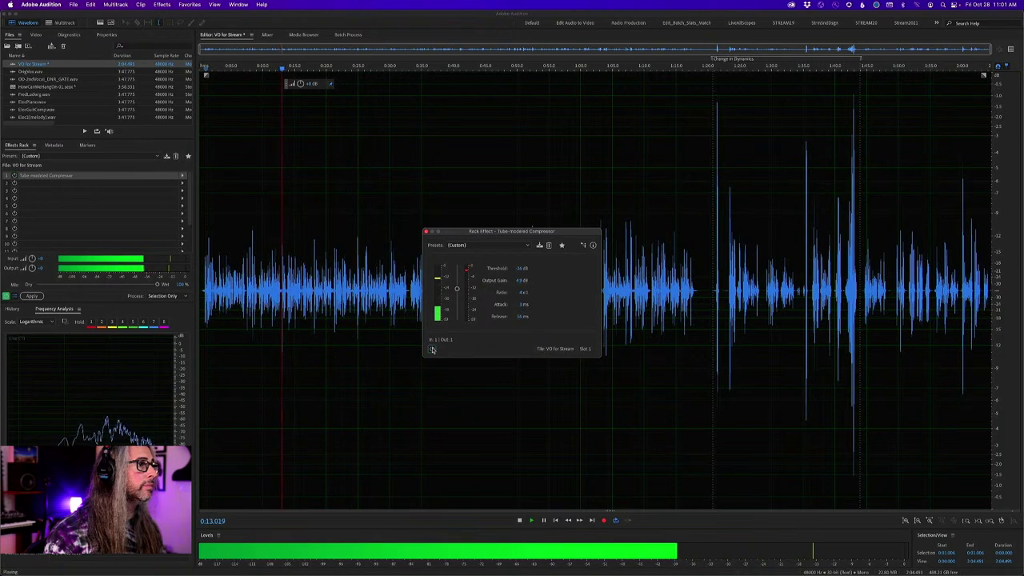
key("space")
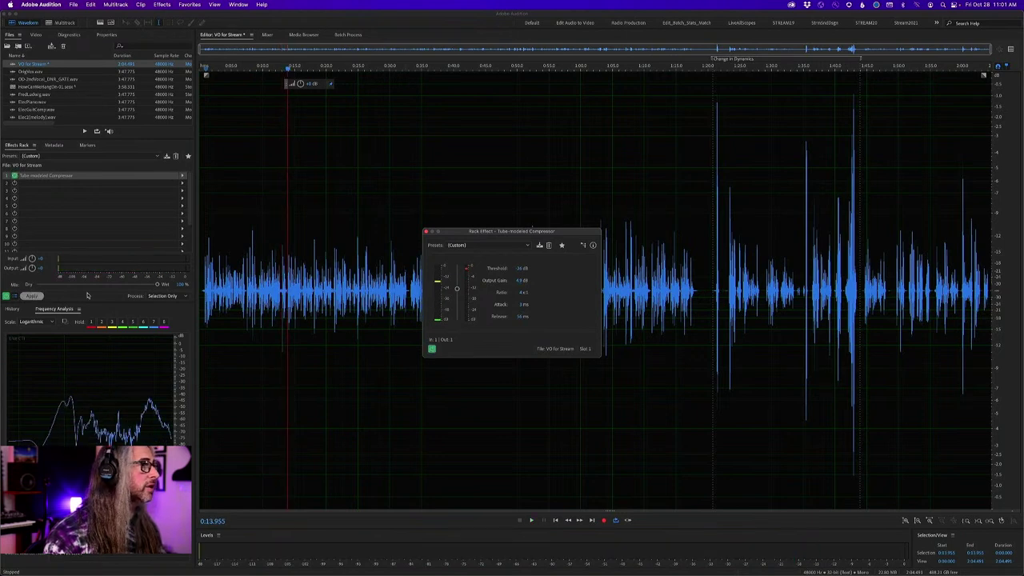
Apply the effects rack to the voice-over from the start to about 1:19 and clear the selection.
left_click_drag(704, 293, 201, 293)
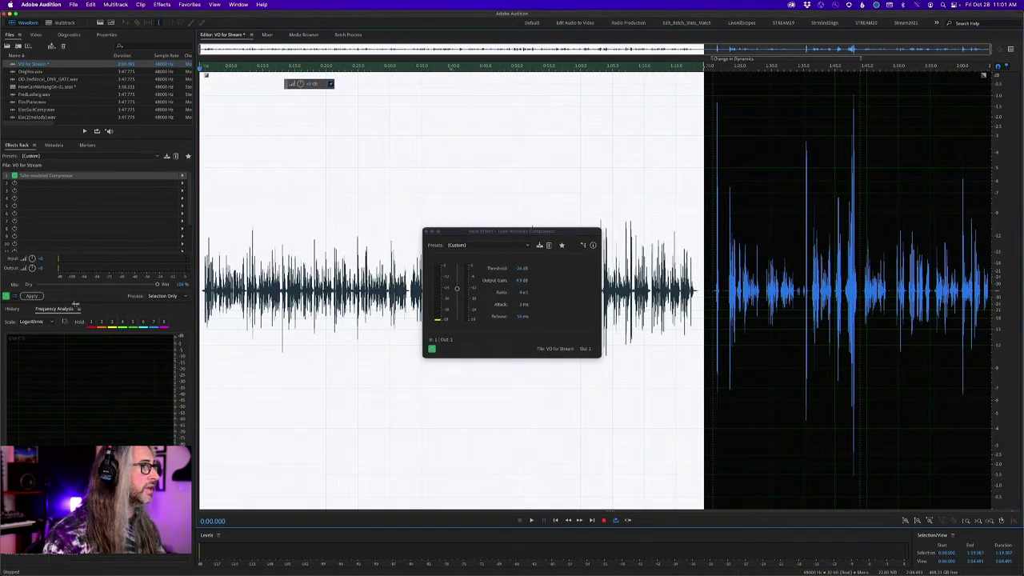
left_click(30, 296)
left_click(444, 355)
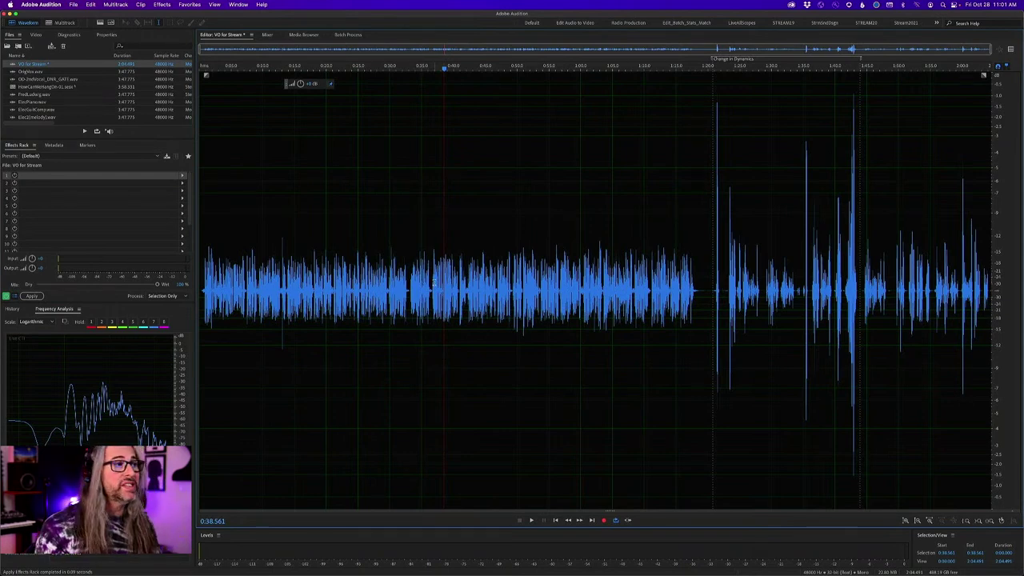
Compare playback from about 0:36 before and after compression by undoing and redoing Apply Effects Rack.
left_click(433, 281)
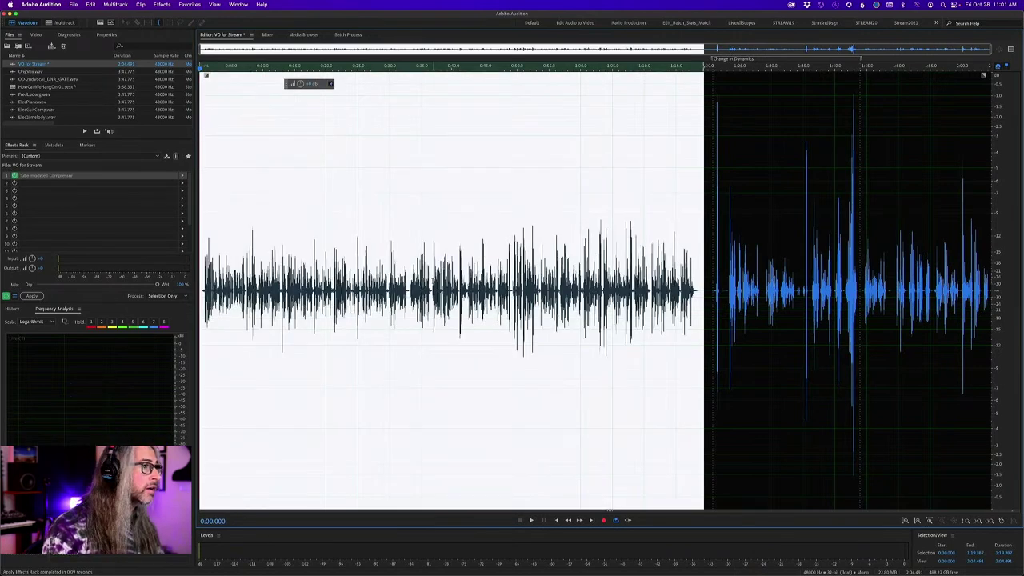
key("space")
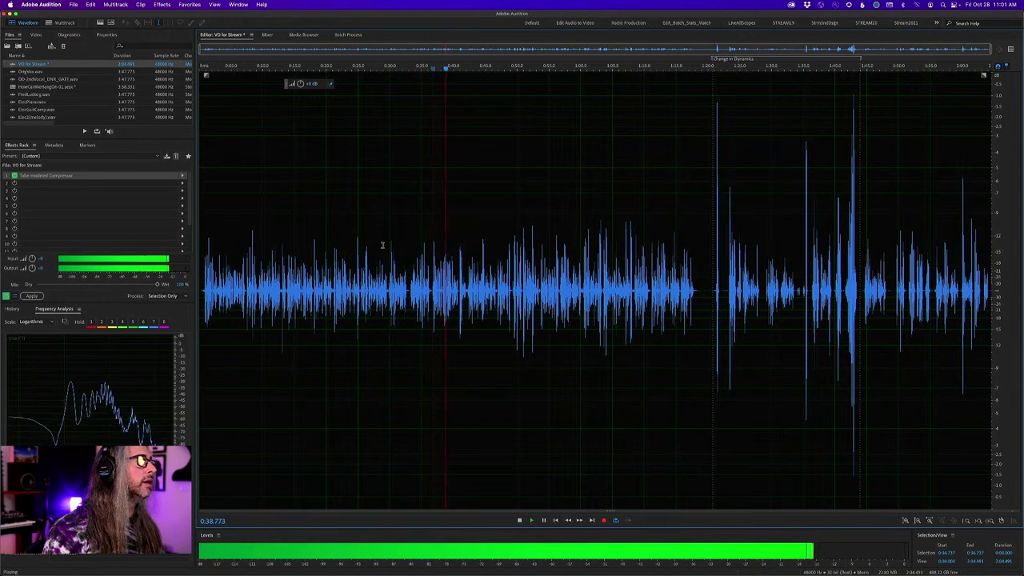
key("space")
left_click(91, 4)
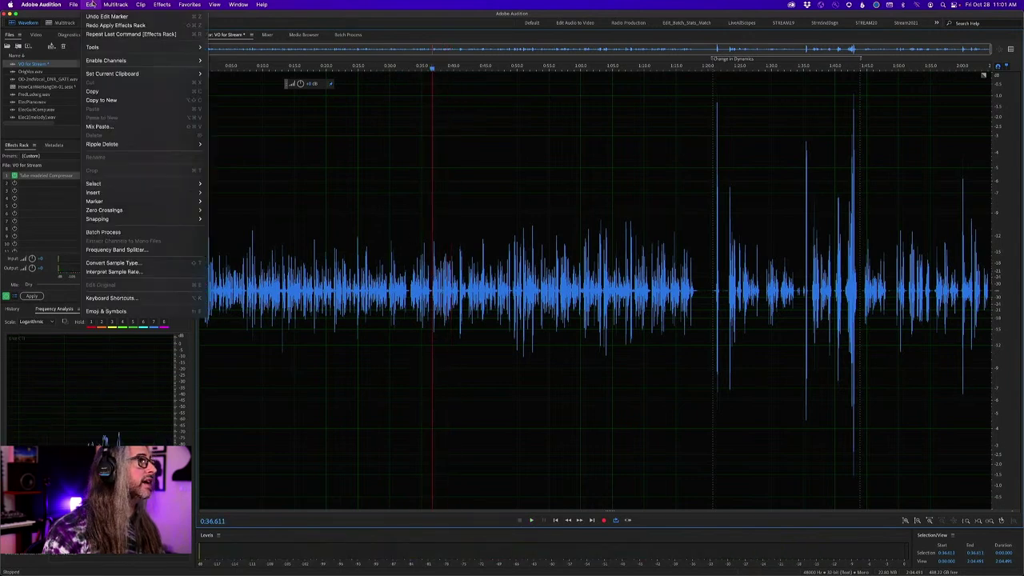
left_click(112, 12)
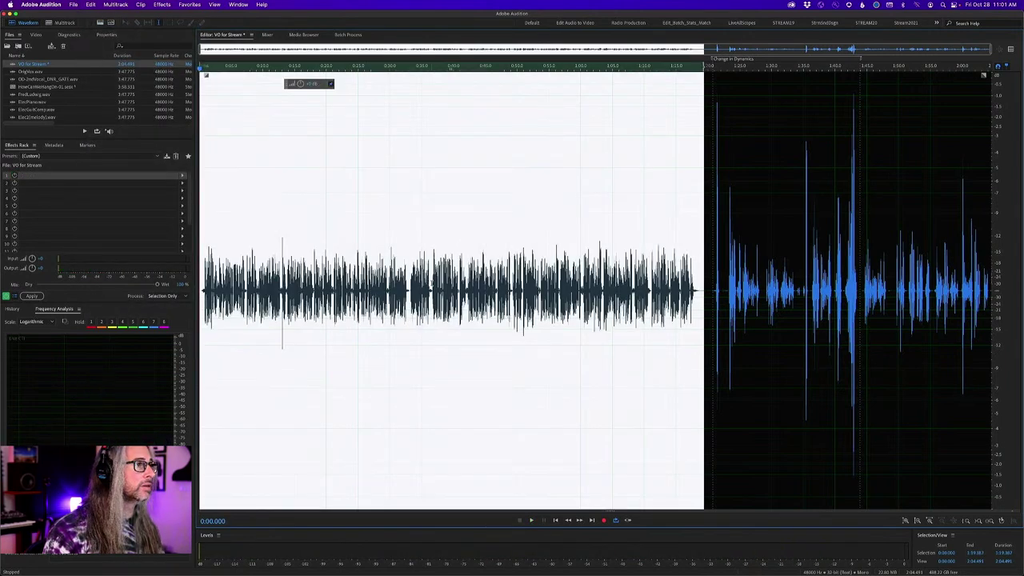
key("space")
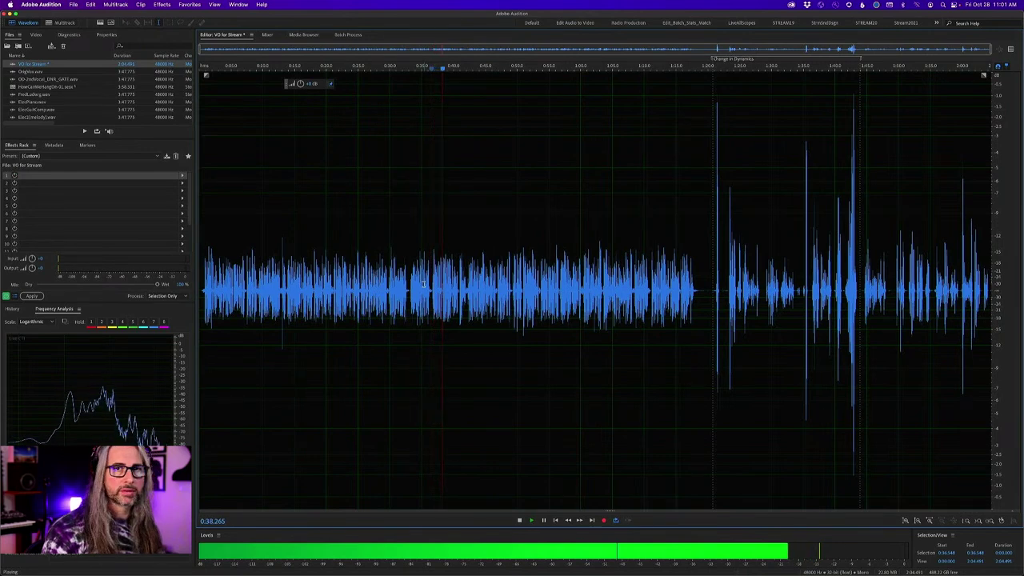
key("space")
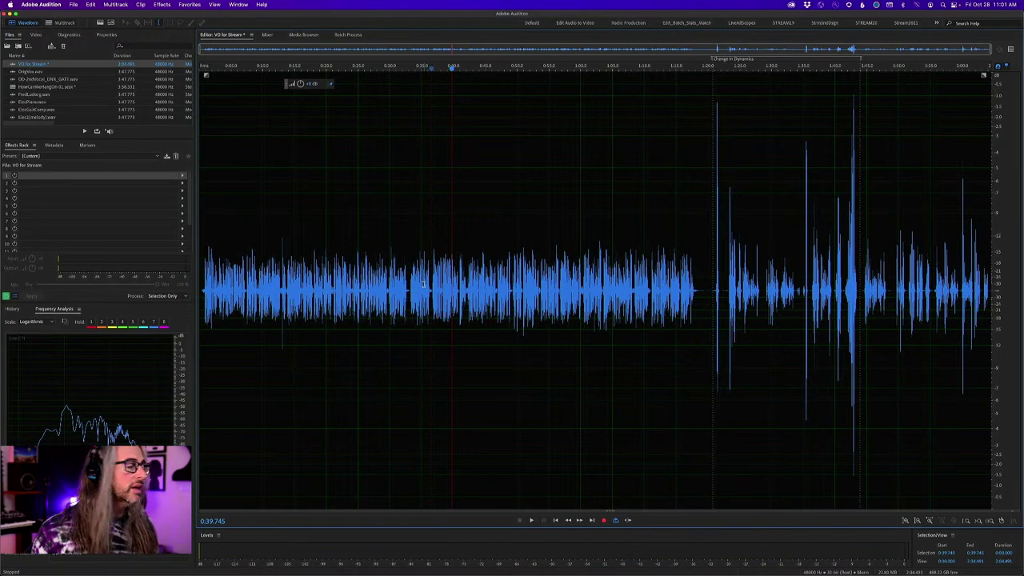
Undo the last Apply Effects Rack and clear the selection.
key("super+z")
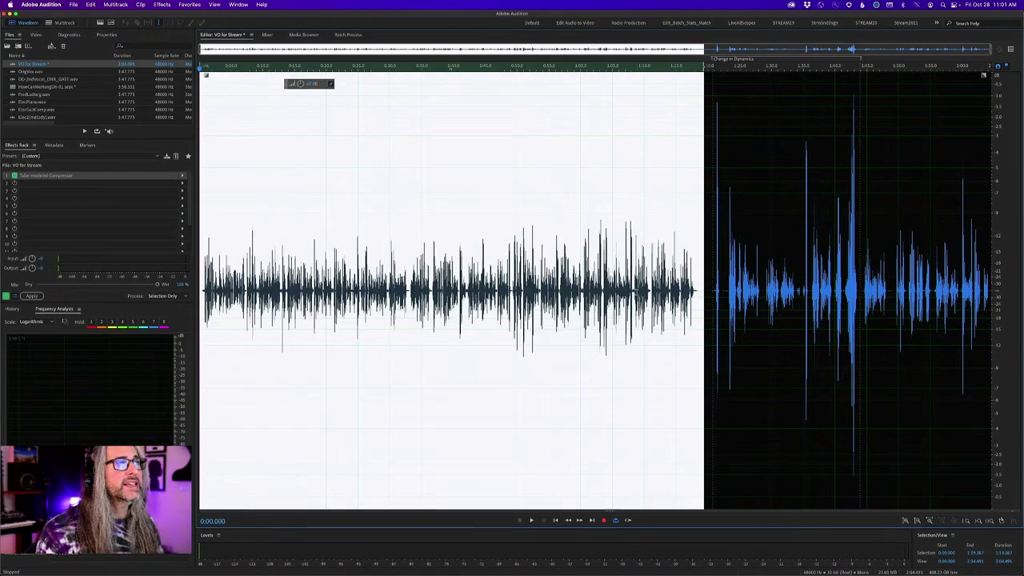
left_click(637, 293)
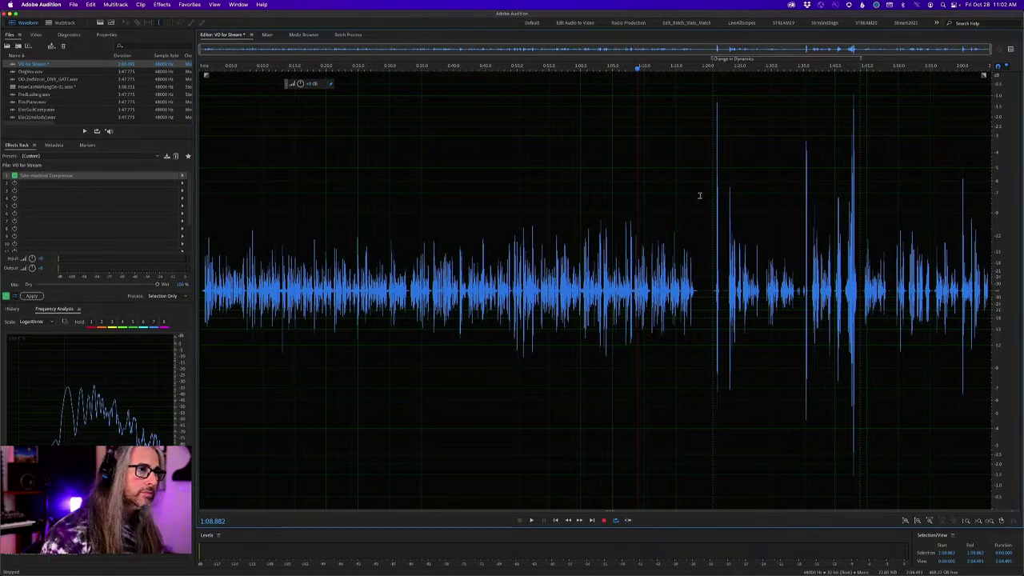
Examine the loud opening peak of the Change in Dynamics section and play its quiet passage from about 1:31.
left_click_drag(692, 65, 897, 65)
left_click(276, 223)
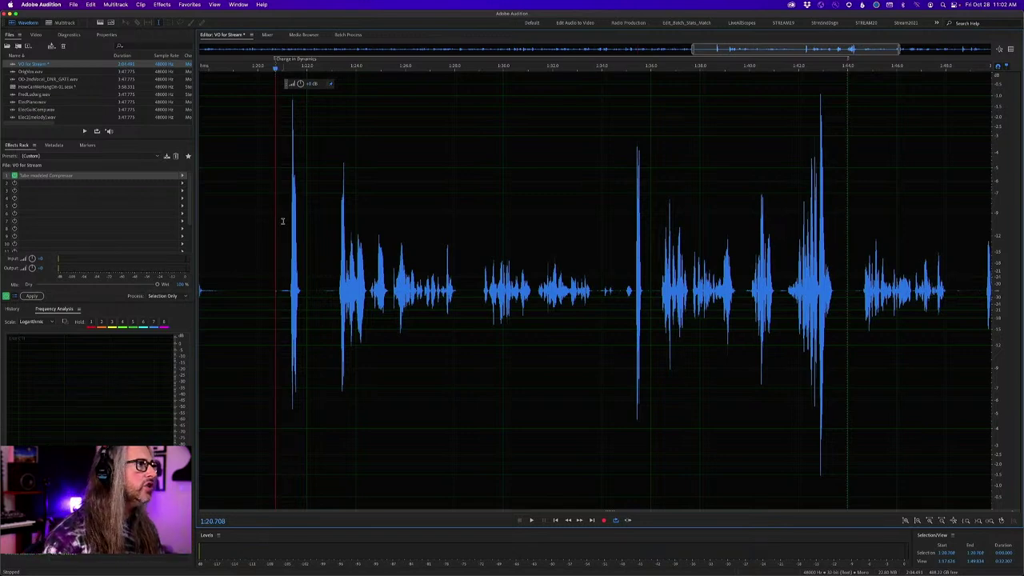
left_click_drag(281, 219, 303, 136)
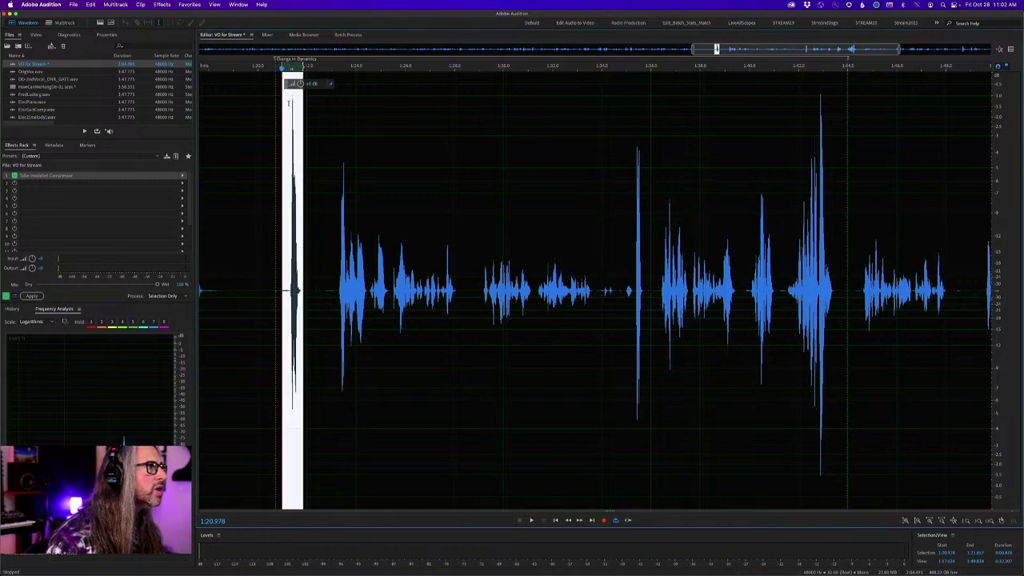
left_click(293, 104)
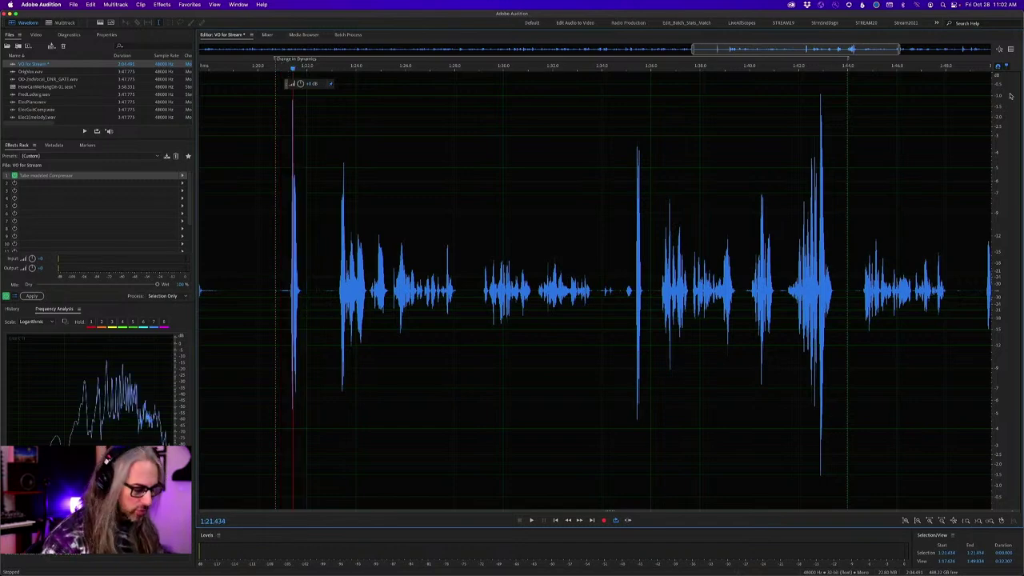
left_click(538, 281)
key("space")
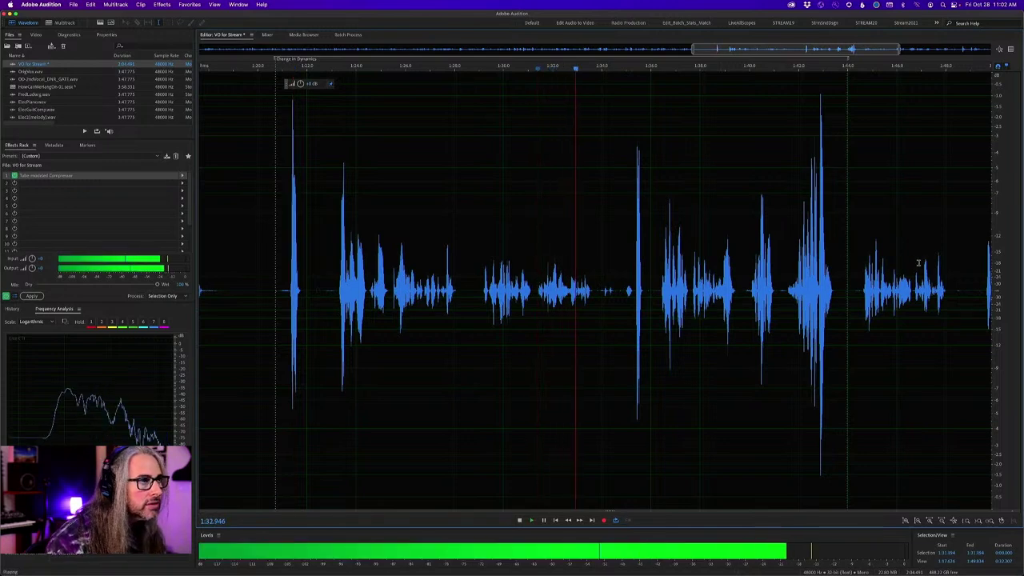
key("space")
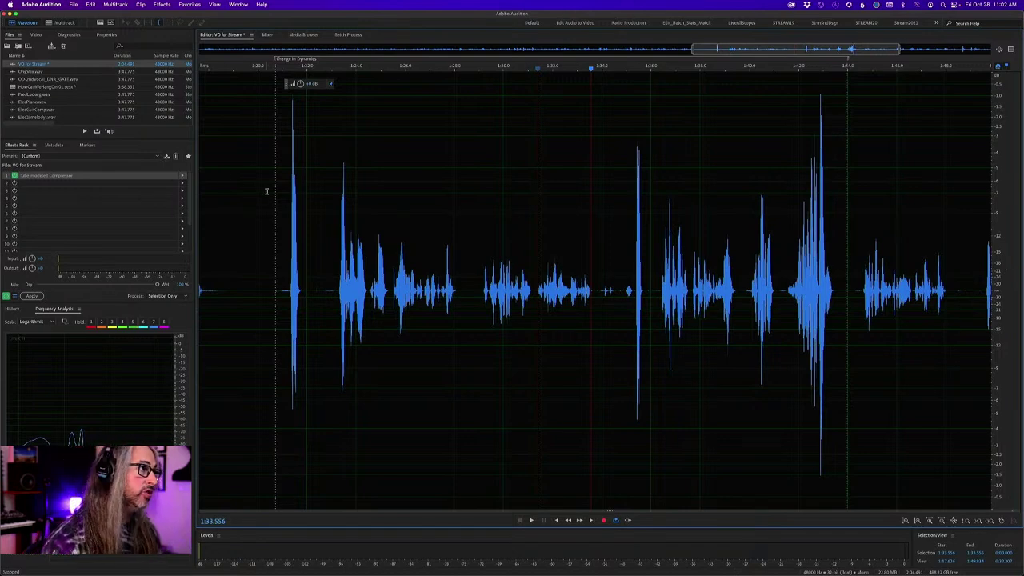
Select the Change in Dynamics section of the voice-over, from about 1:20.7 to 1:44.0.
left_click_drag(276, 194, 845, 178)
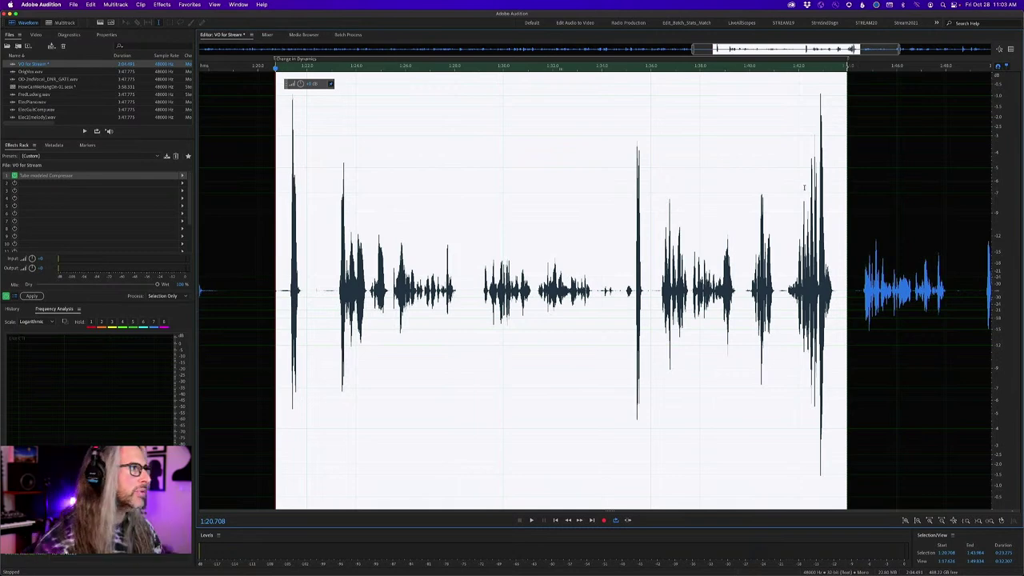
left_click(281, 238)
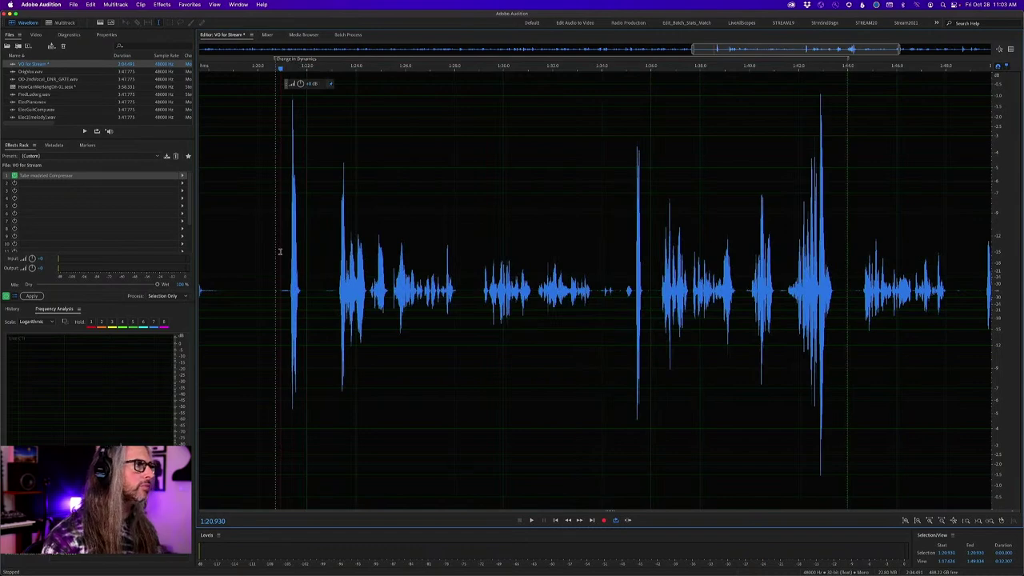
left_click_drag(276, 249, 848, 276)
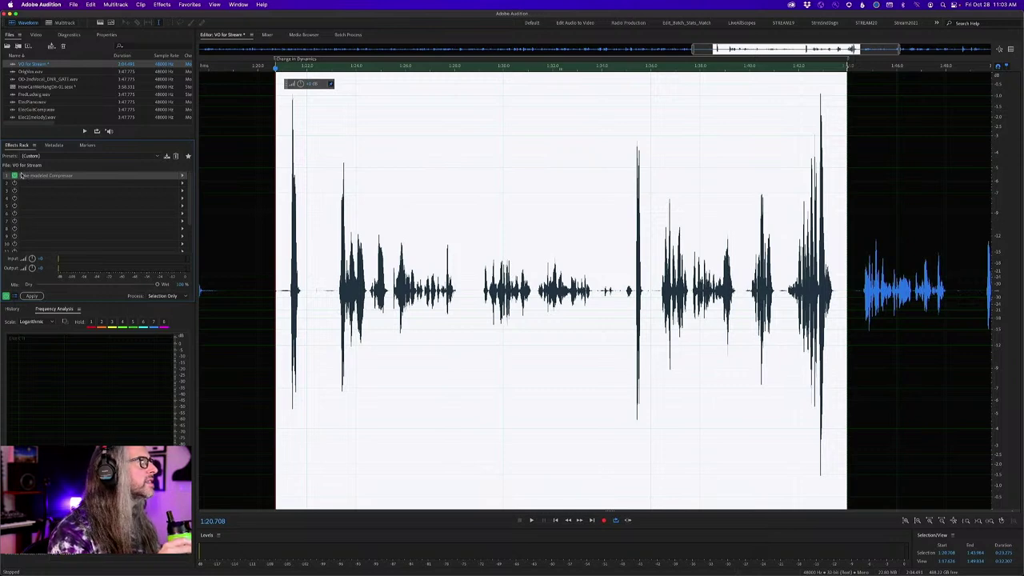
View the Mac's system overview and close it again.
left_click(10, 4)
left_click(19, 16)
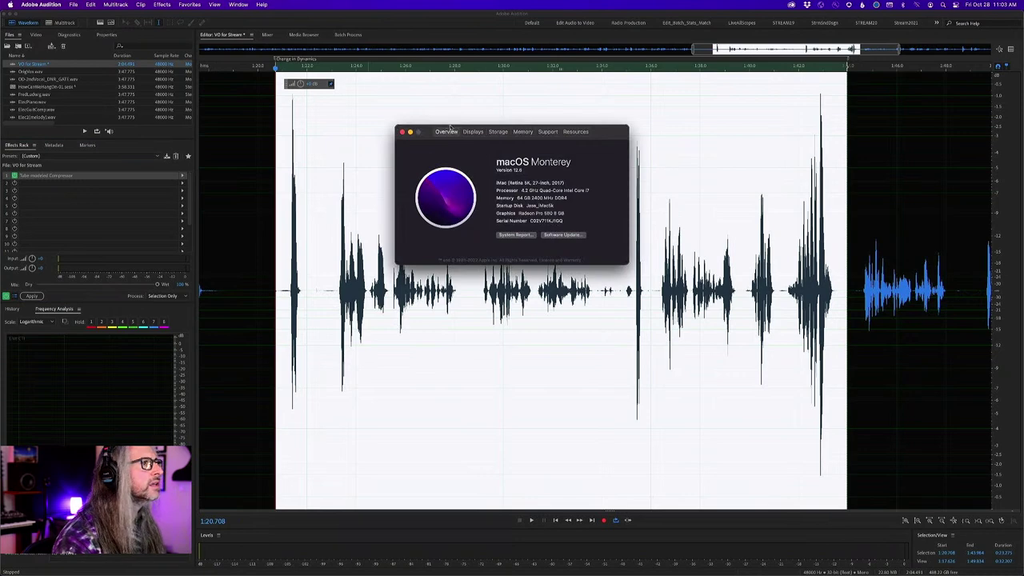
left_click(404, 131)
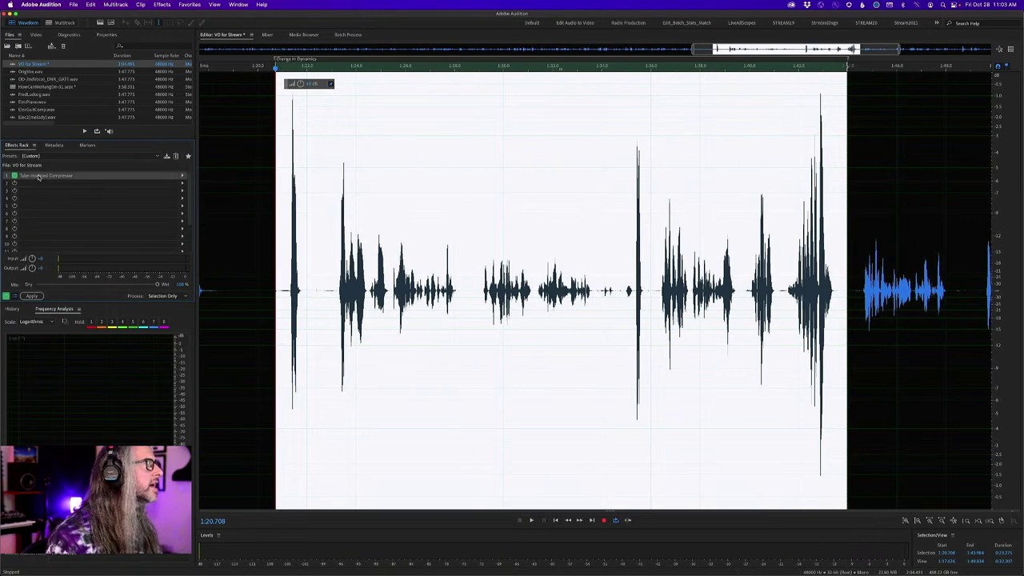
Reopen the Tube-modeled Compressor's settings and select the Change in Dynamics section from about 1:20.7 to 1:44.0.
left_click(231, 130)
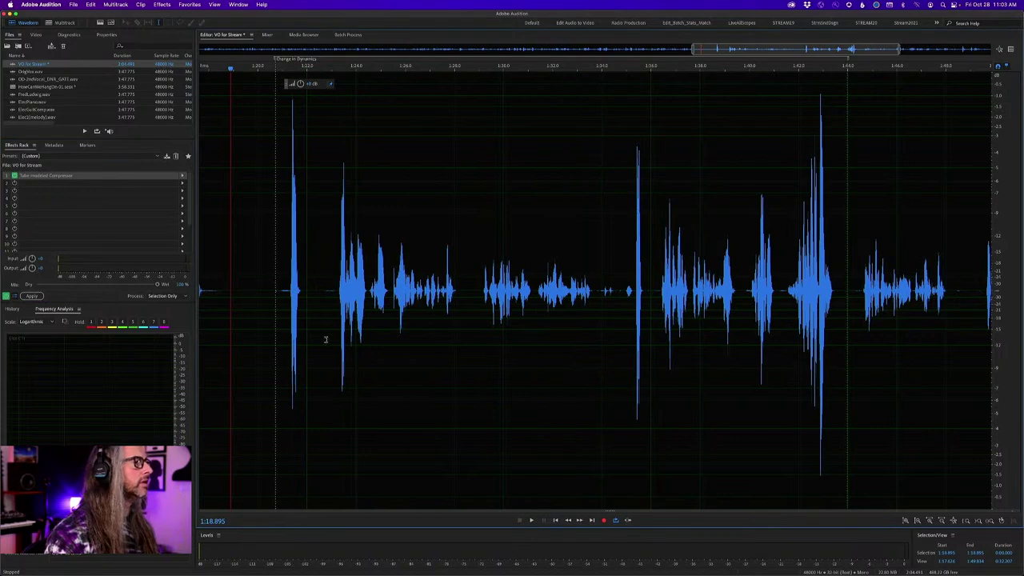
scroll(347, 332, "down", 3)
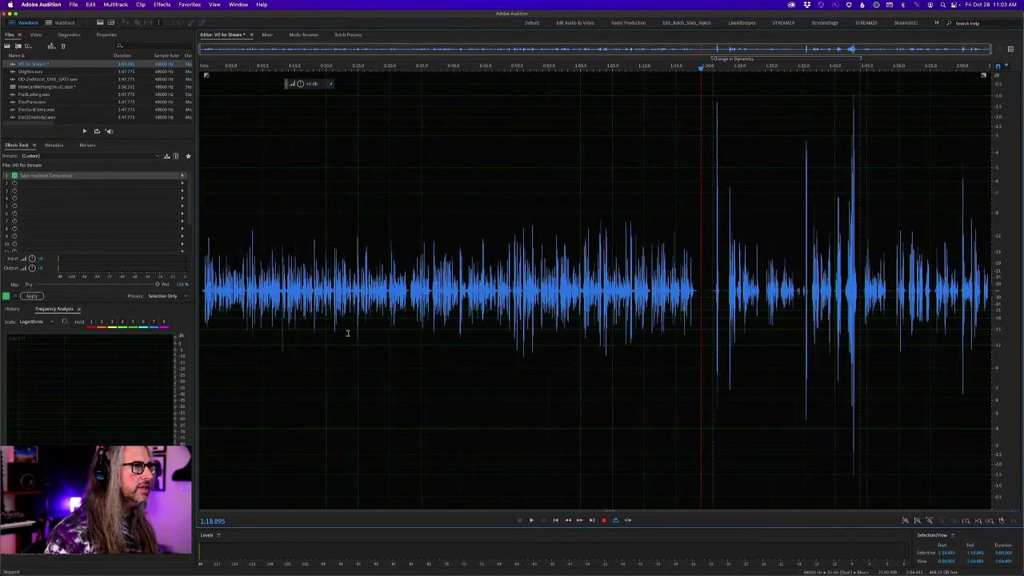
right_click(76, 176)
left_click(111, 184)
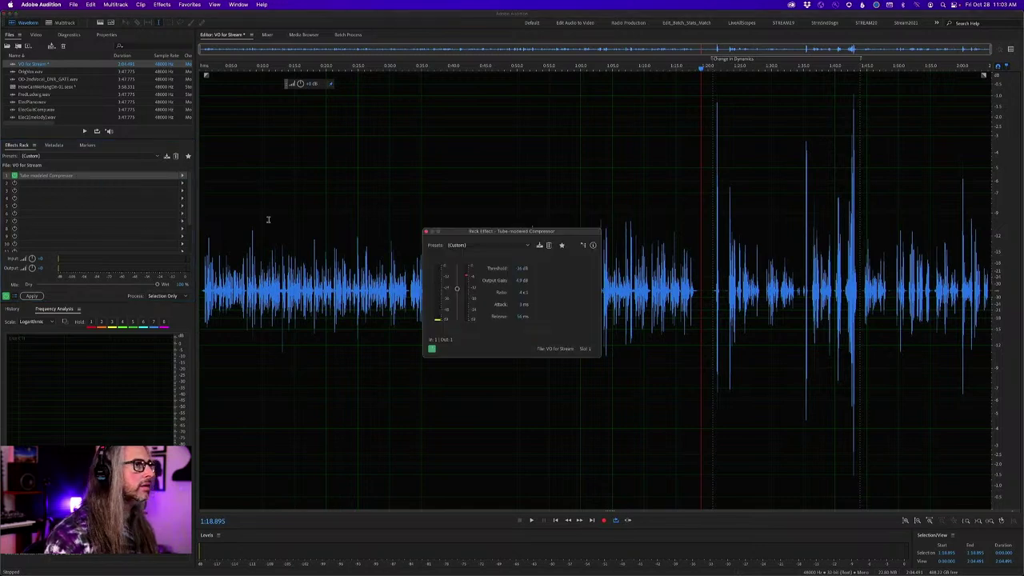
left_click_drag(483, 230, 588, 95)
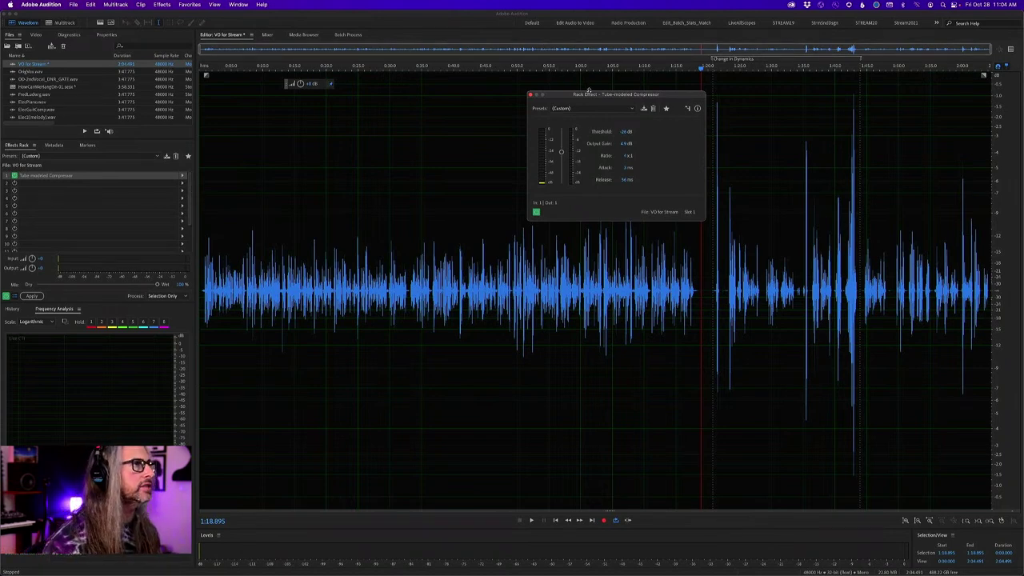
left_click_drag(619, 110, 509, 102)
left_click_drag(697, 70, 909, 68)
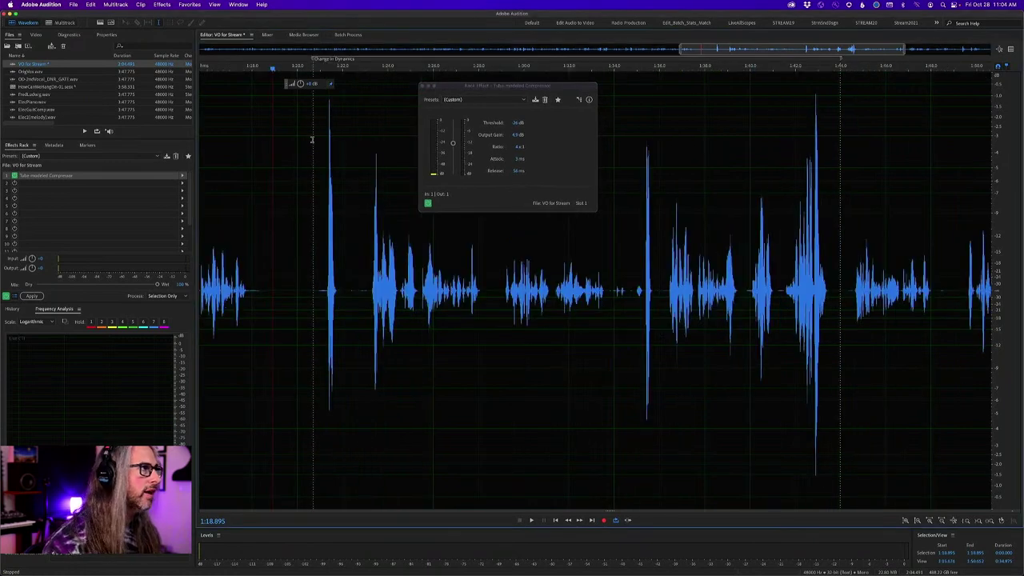
left_click_drag(312, 137, 840, 202)
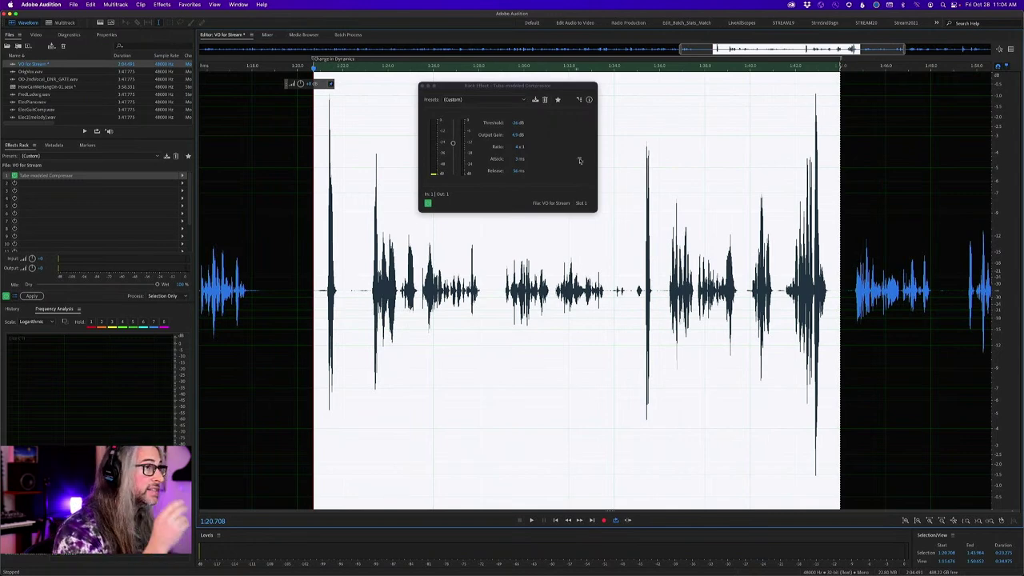
Reset the compressor's output gain and threshold to 0 dB and play the selected section.
left_click(515, 135)
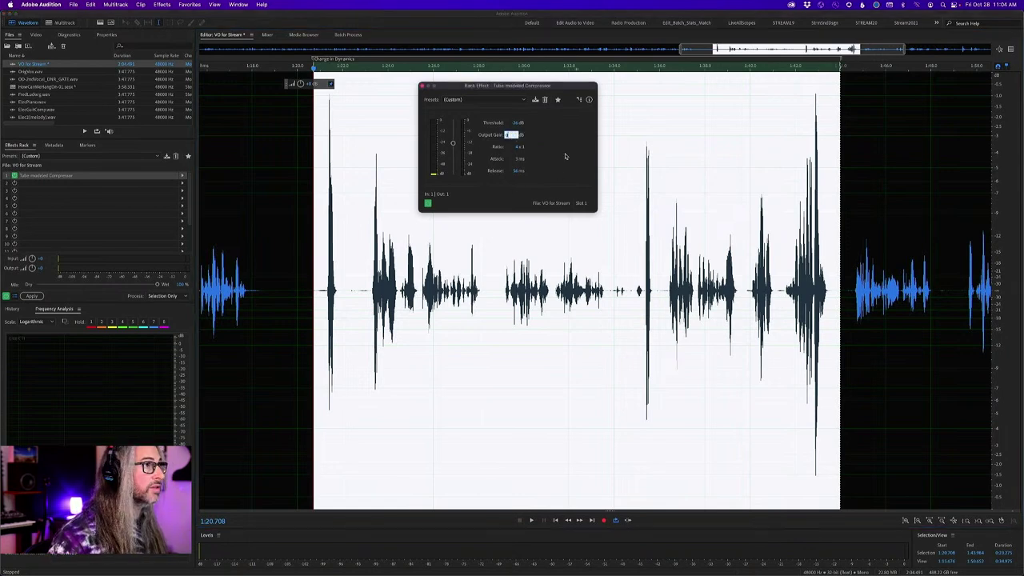
key("Tab")
key("Tab")
key("Tab")
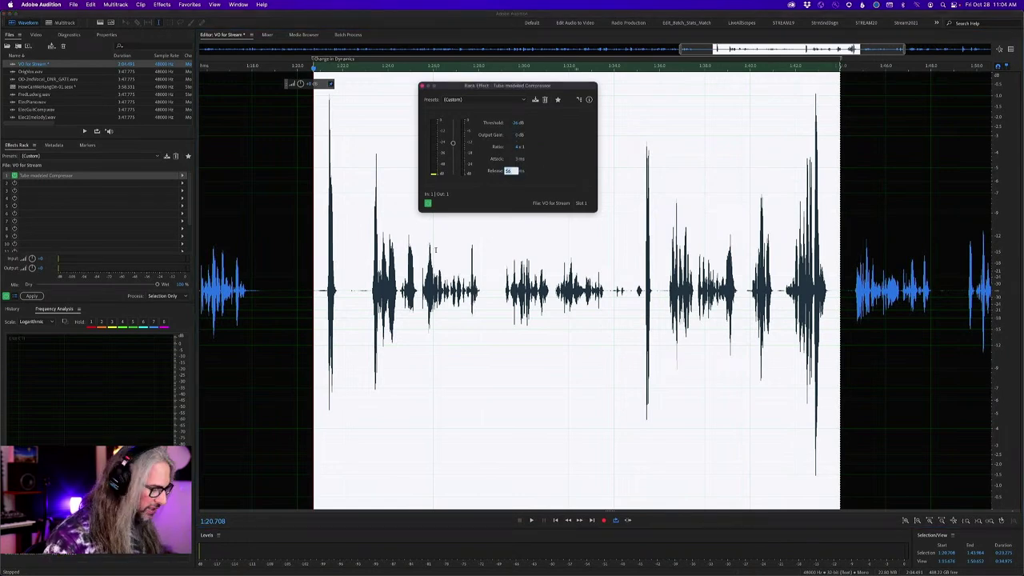
left_click(542, 172)
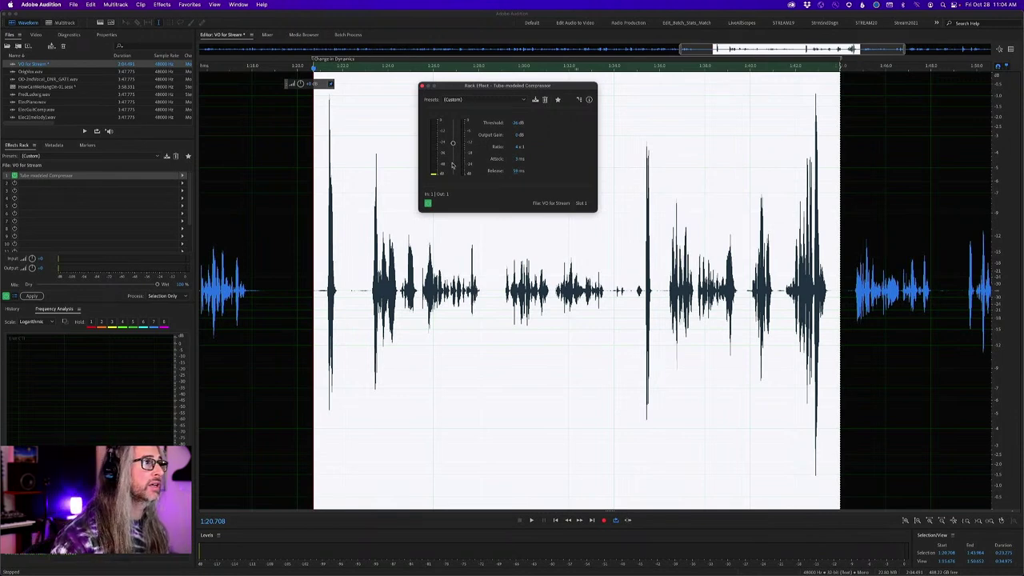
left_click_drag(452, 144, 455, 107)
key("space")
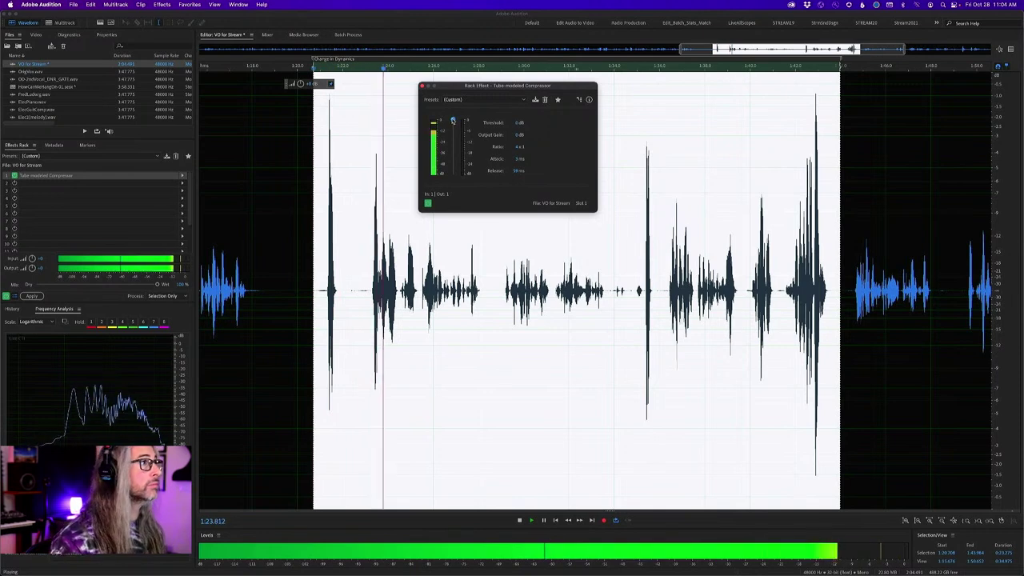
Lower the compressor's threshold to -22 dB and raise its output gain during playback, and stop playing.
left_click_drag(453, 120, 454, 138)
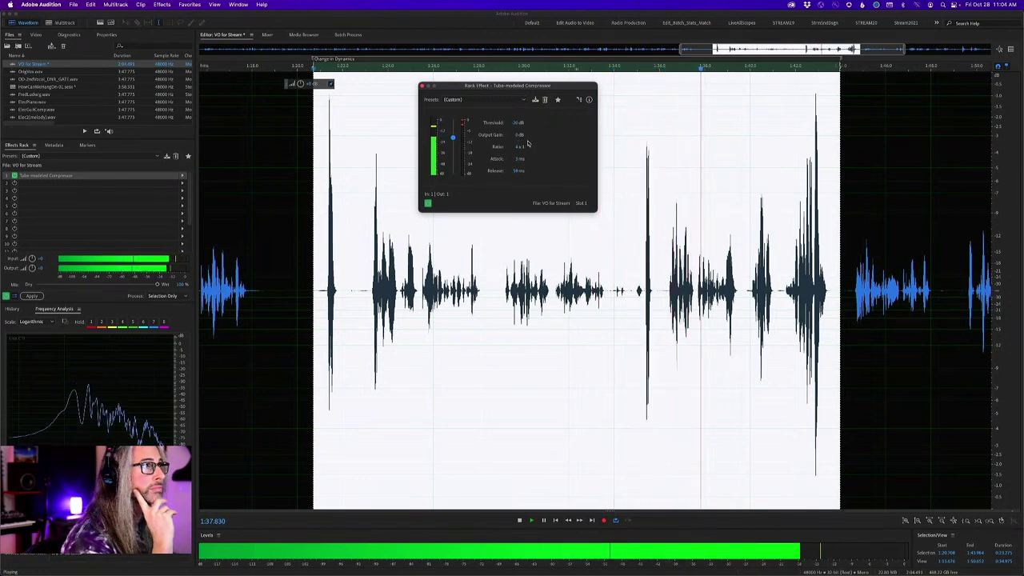
left_click_drag(518, 135, 529, 134)
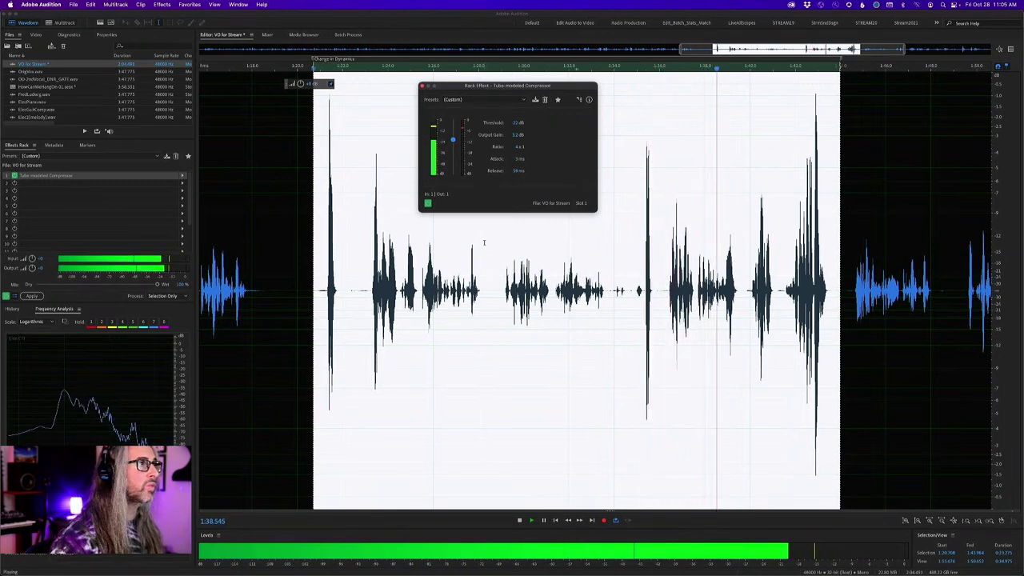
key("space")
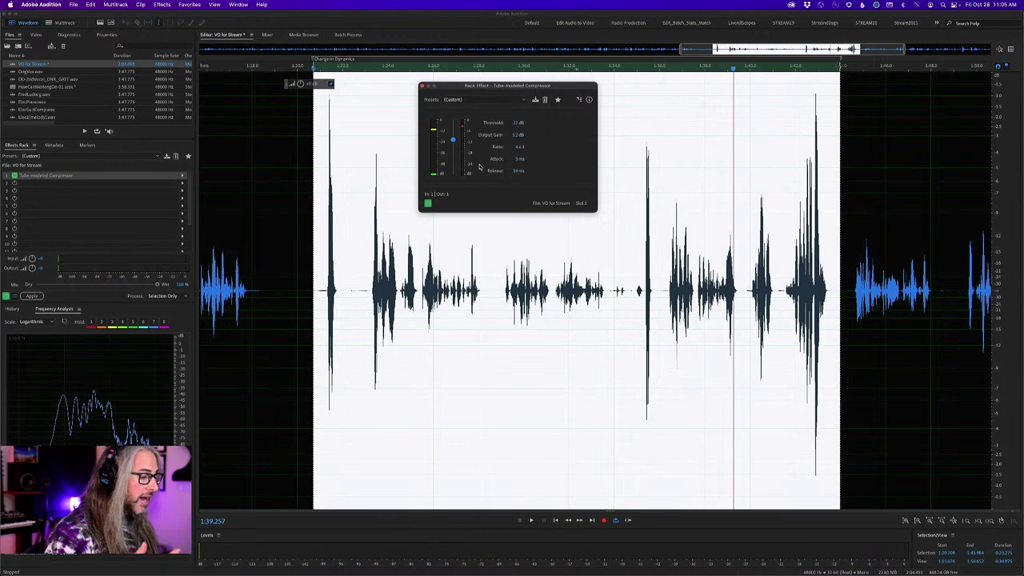
Try applying the compressor to the selected section with a -30 dB threshold, and undo it.
left_click_drag(450, 142, 454, 151)
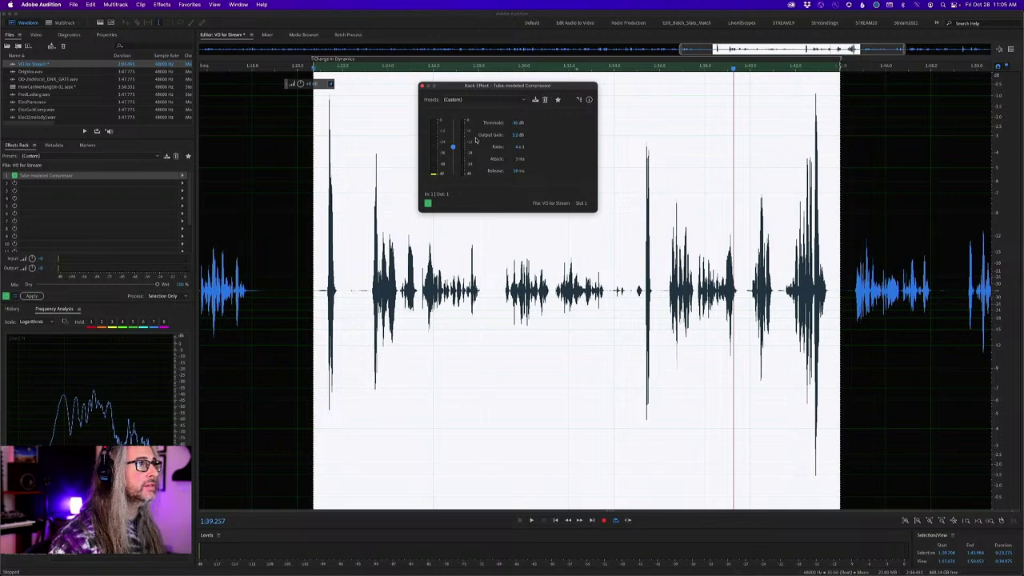
left_click(34, 297)
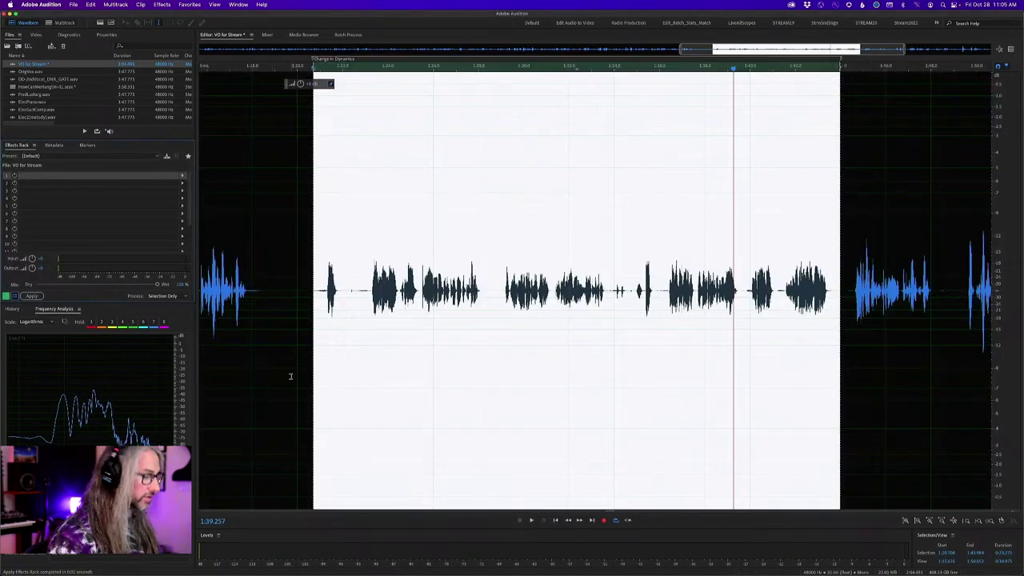
key("super+z")
Set the Tube-modeled Compressor's threshold to -20 dB and apply the effects rack to the selected section.
double_click(48, 176)
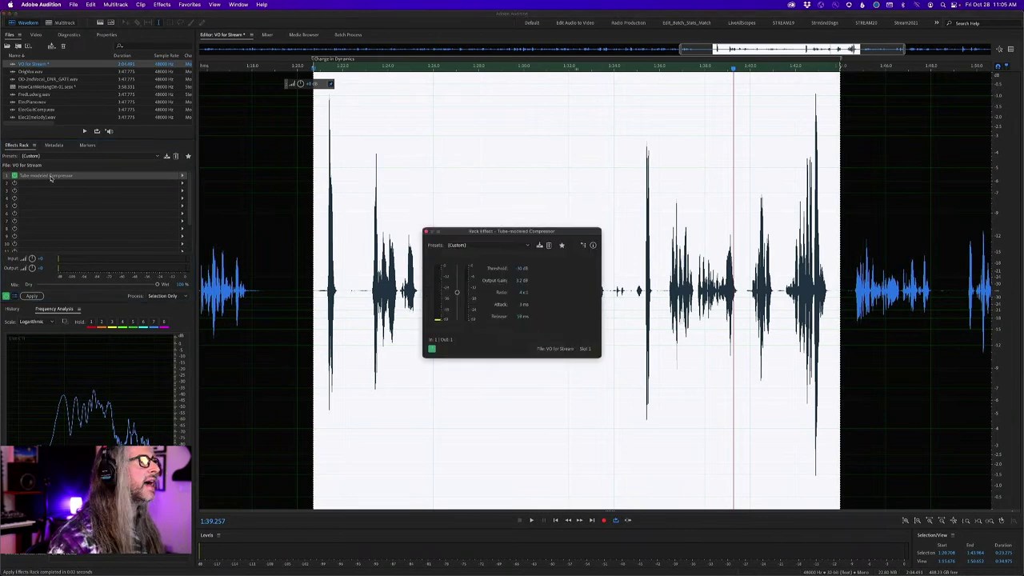
left_click(518, 270)
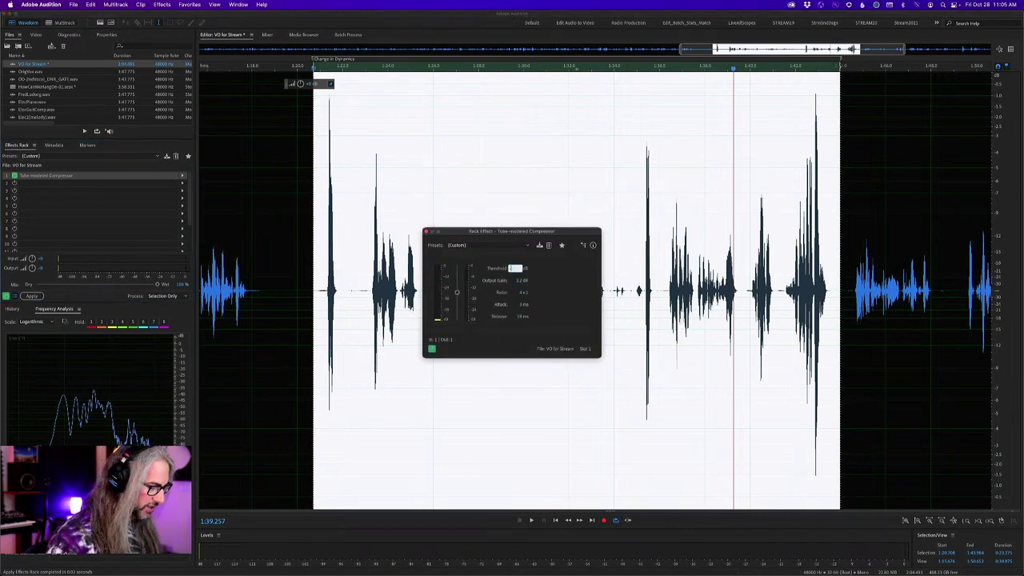
type("-25")
key("Return")
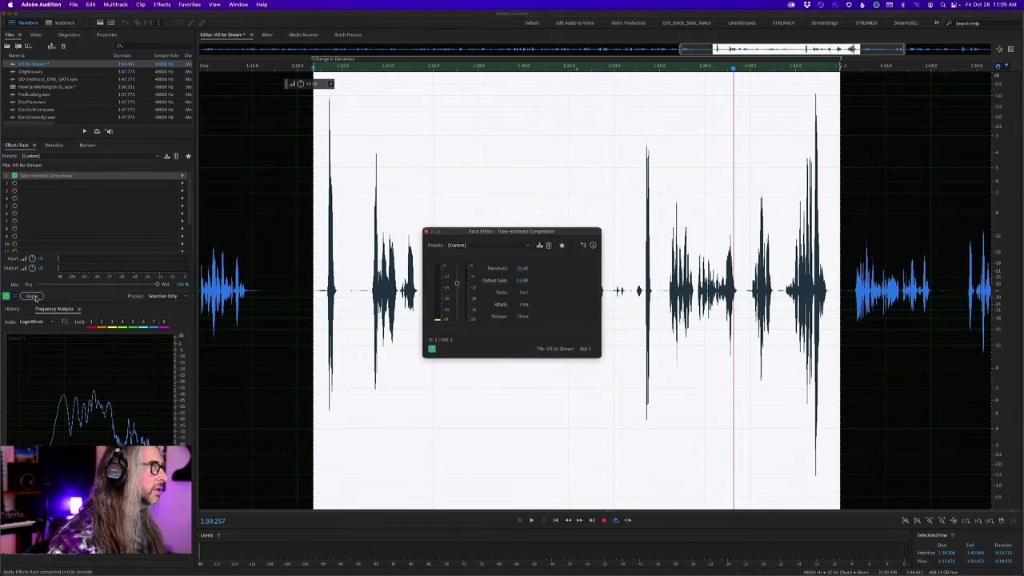
left_click(32, 296)
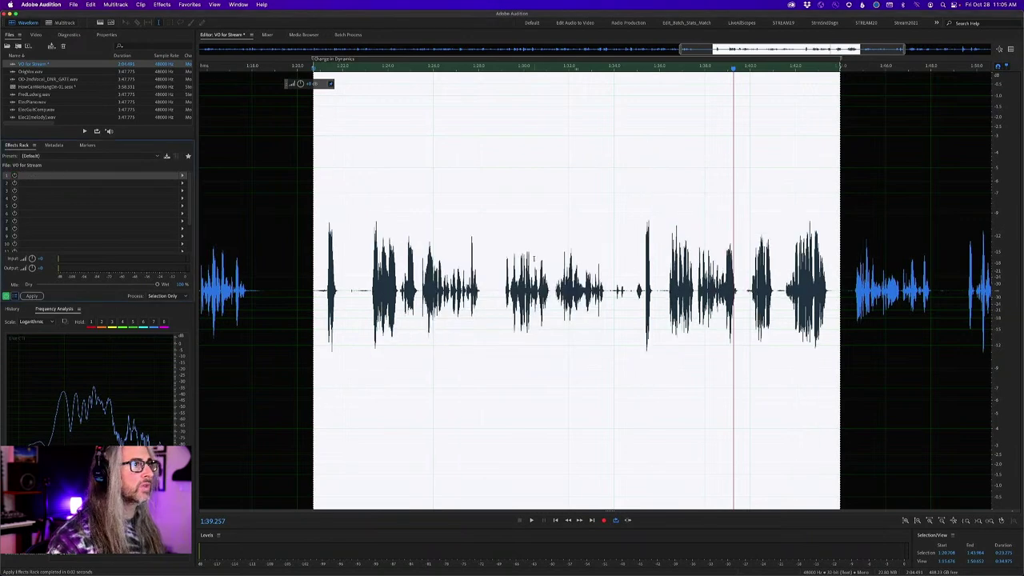
Clear the selection, undo the applied compression, and mark out the loud peaks near 1:23 and 1:35.
left_click(326, 245)
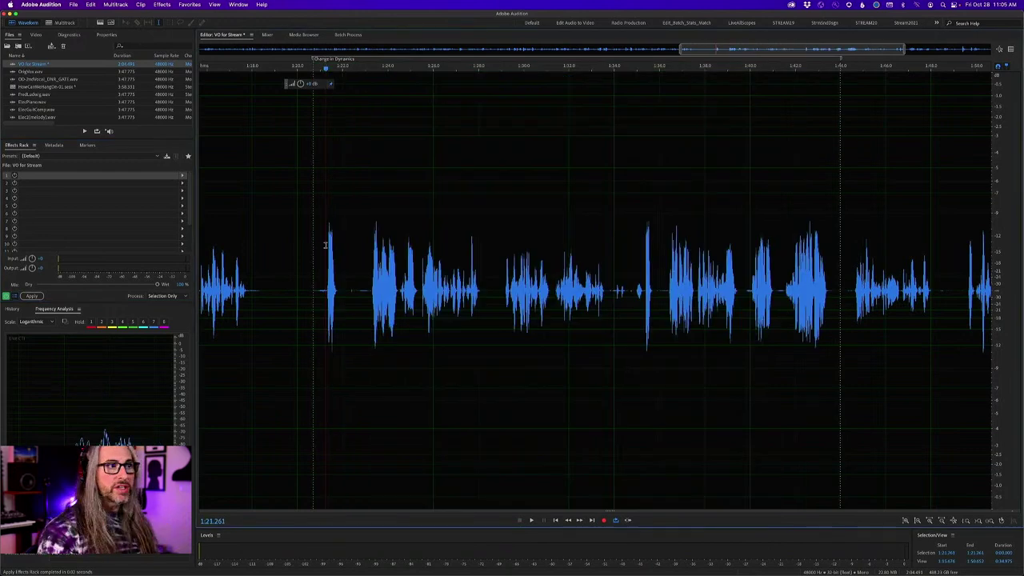
key("super+z")
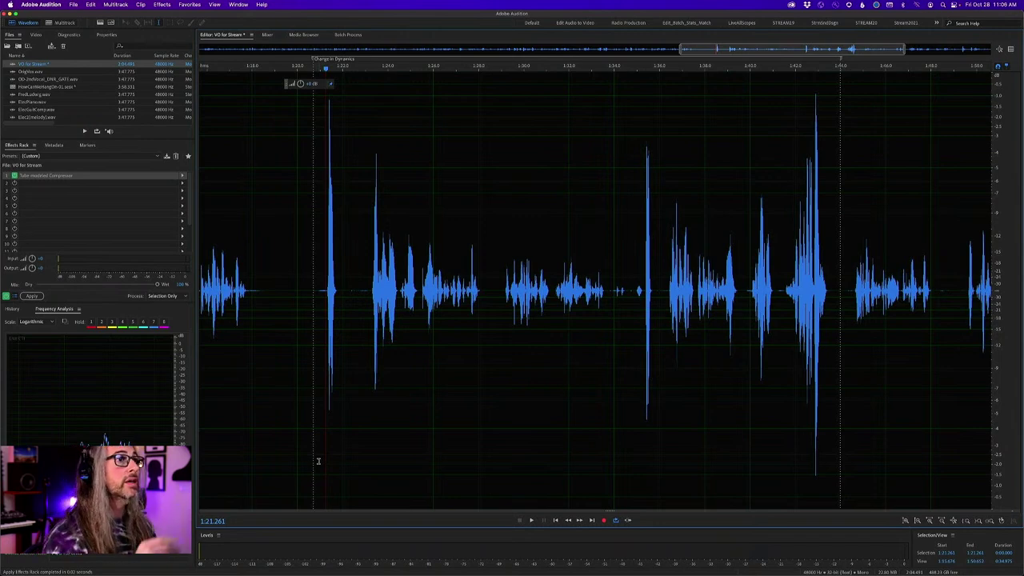
left_click_drag(352, 247, 380, 239)
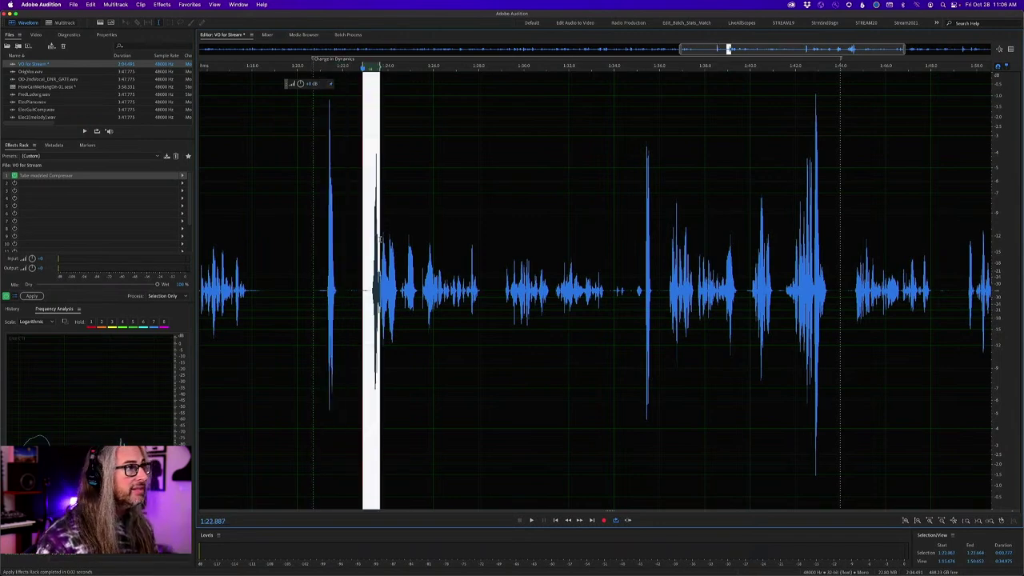
left_click_drag(636, 236, 672, 232)
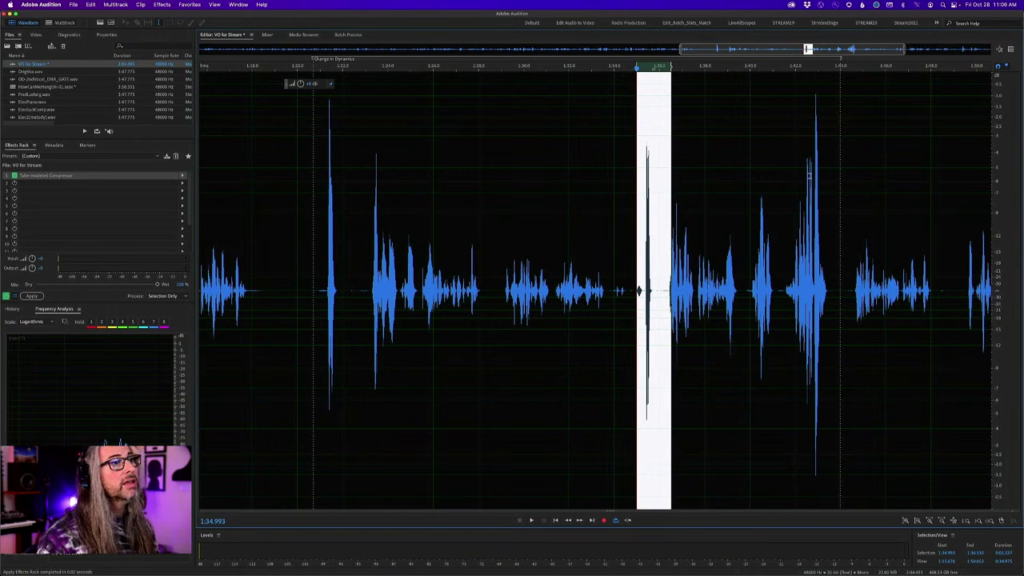
Mark out the loud peak near 1:43, clear the selection, and open the Tube-modeled Compressor's settings clear of the middle of the waveform.
left_click_drag(798, 173, 840, 180)
left_click(726, 222)
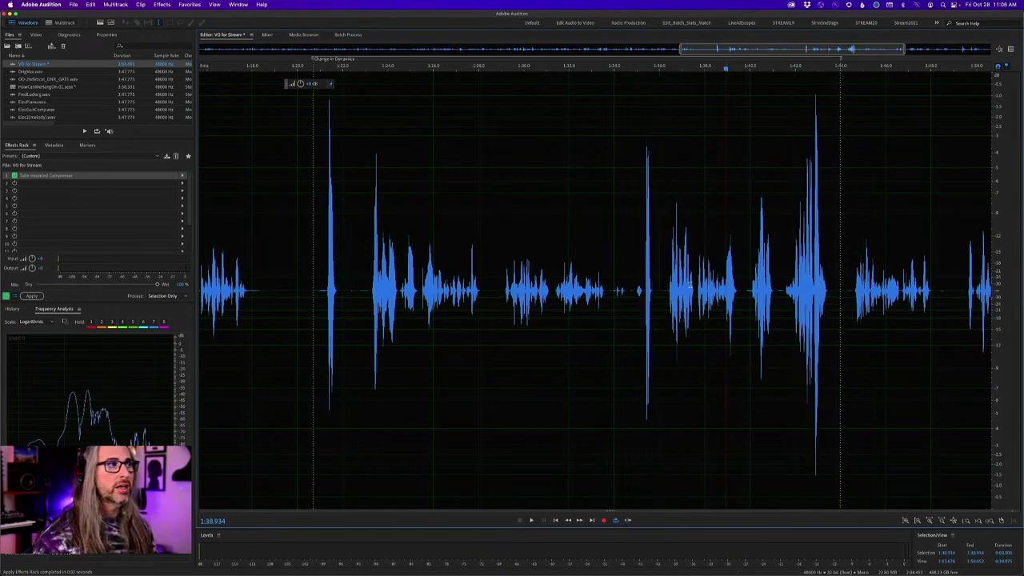
right_click(61, 176)
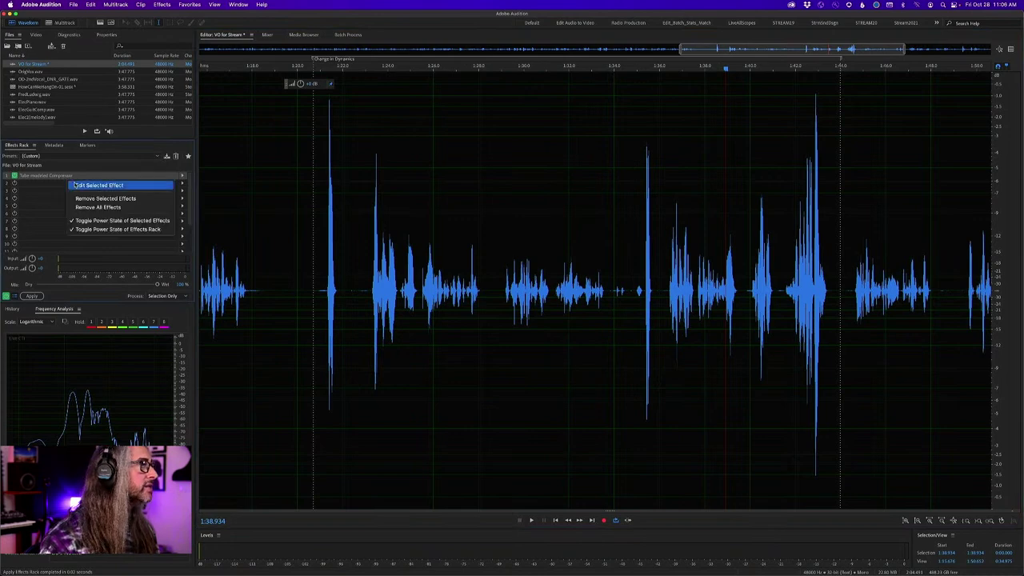
left_click(72, 183)
left_click_drag(315, 220, 840, 220)
left_click_drag(528, 232, 616, 72)
Audition the loud peaks near 1:35, 1:21 and 1:43 through the compressor while watching its level and gain-reduction meters.
left_click(641, 242)
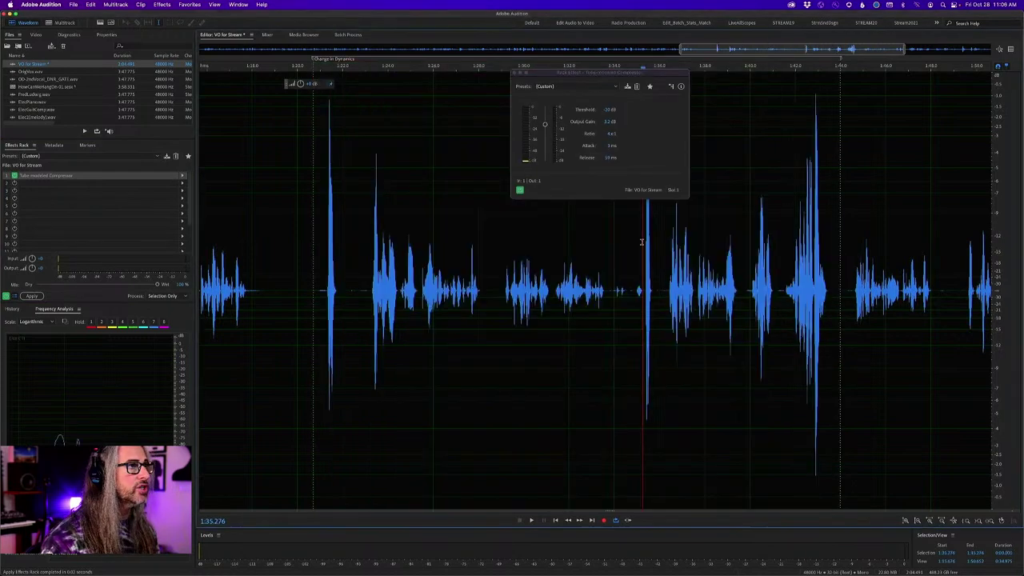
key("space")
key("space")
left_click(643, 229)
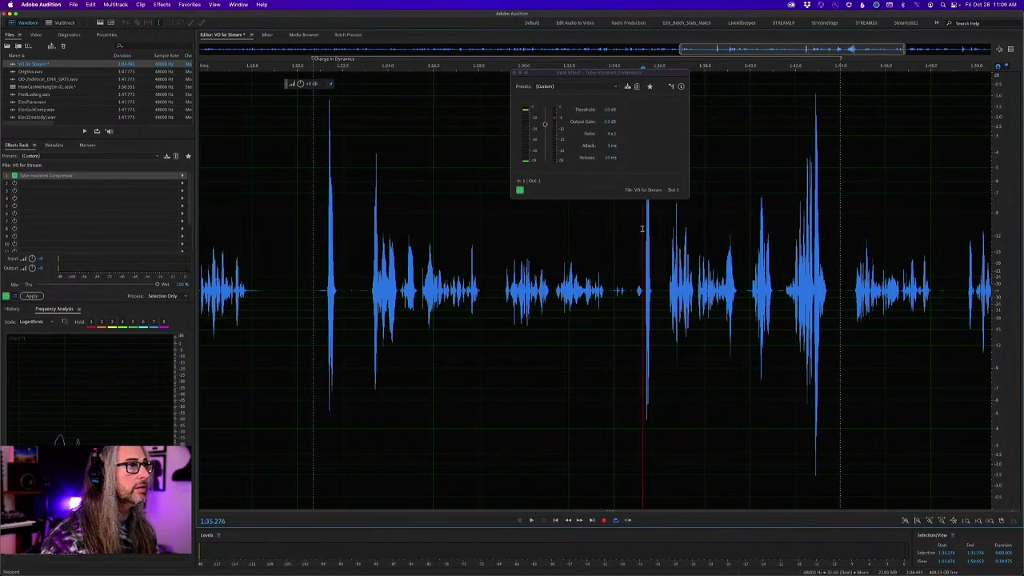
key("space")
key("space")
left_click(345, 232)
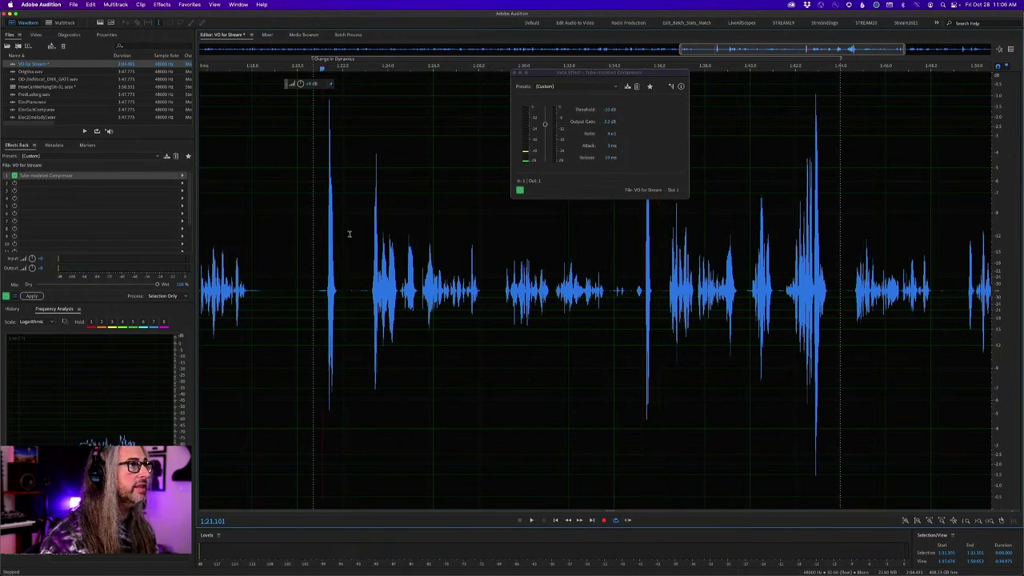
key("space")
key("space")
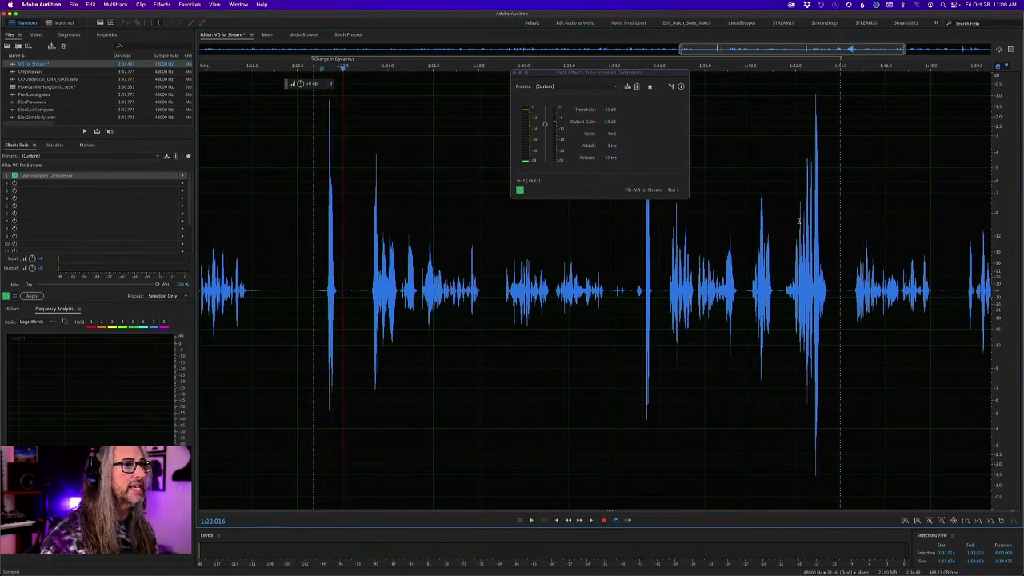
left_click(796, 218)
key("space")
key("space")
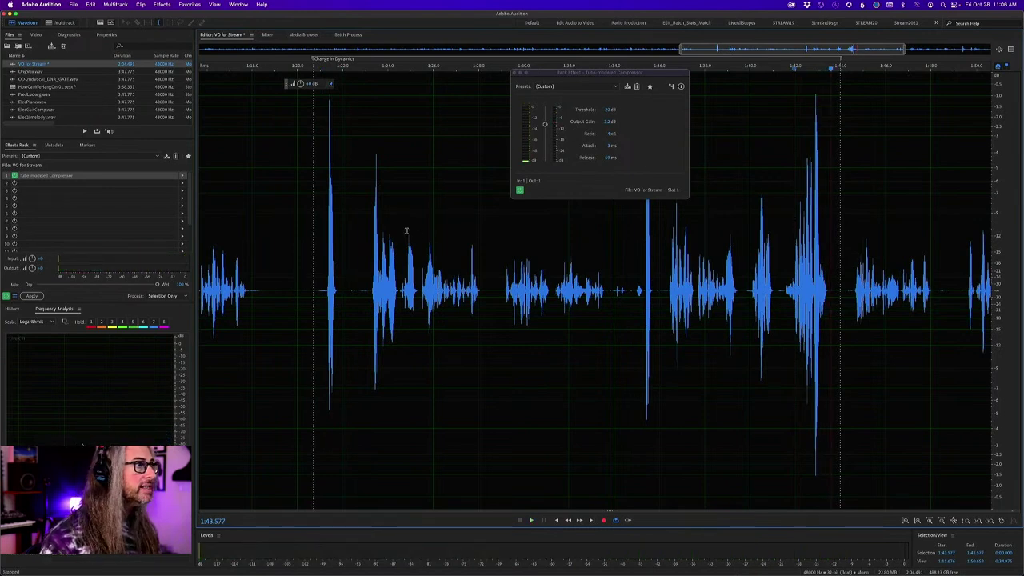
Apply the effects rack to the Change in Dynamics section from 1:20.7 to 1:44, and play the compressed result.
left_click(314, 313, "shift")
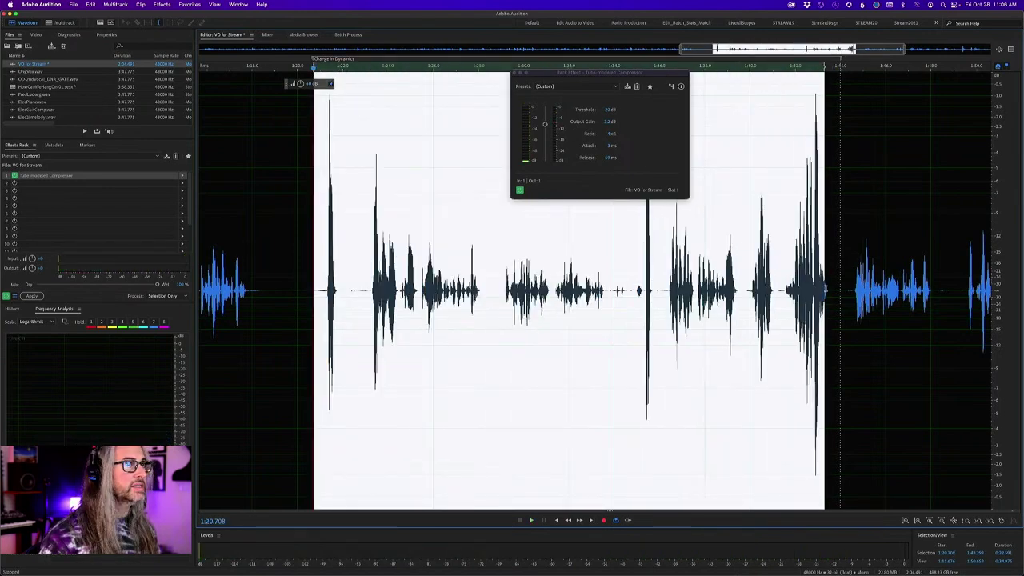
left_click(31, 296)
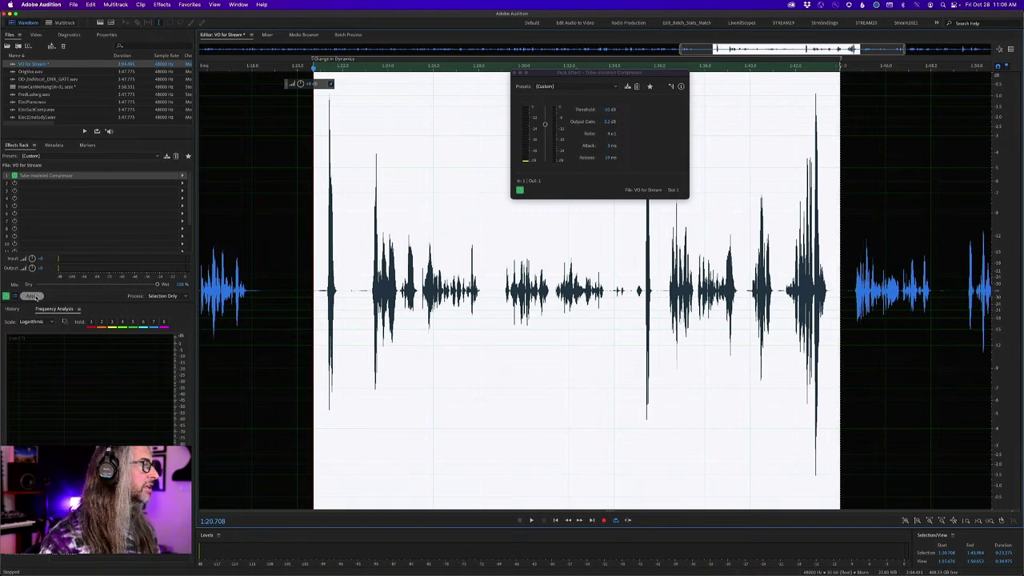
key("space")
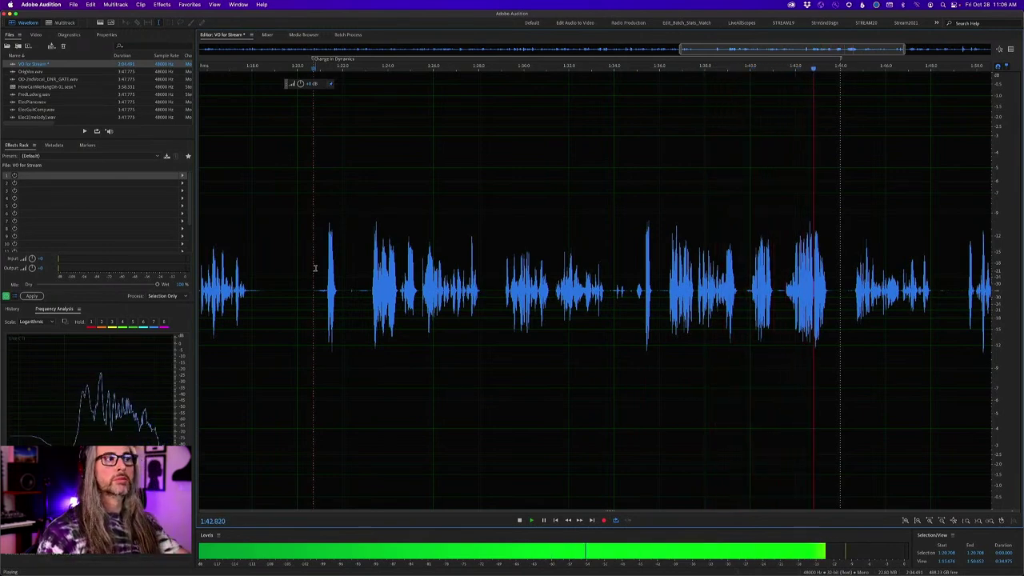
key("space")
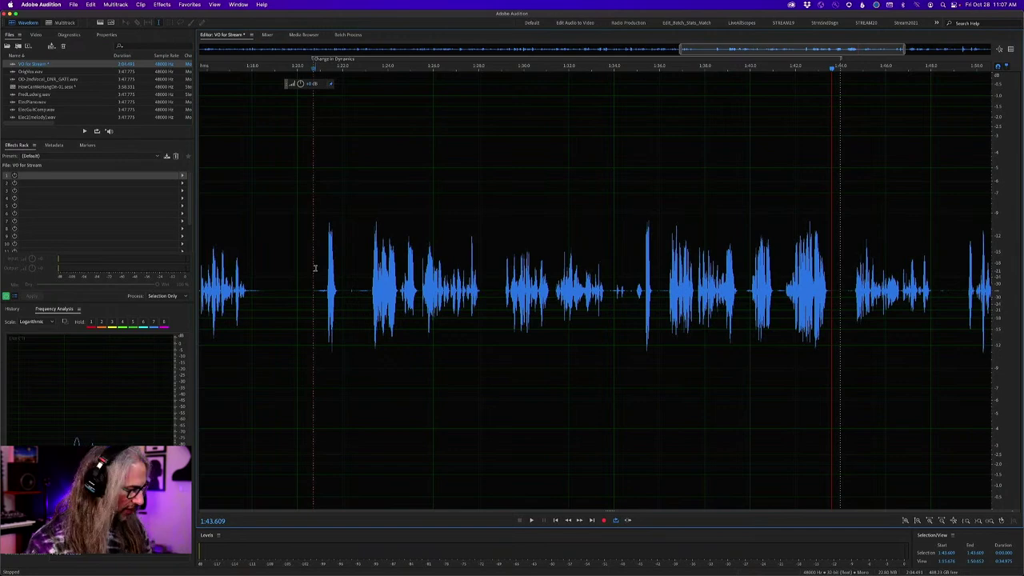
Undo the applied compression, place the playhead at about 1:21, and set the Levels meter to Static Peaks.
left_click(314, 268, "shift")
left_click(321, 276)
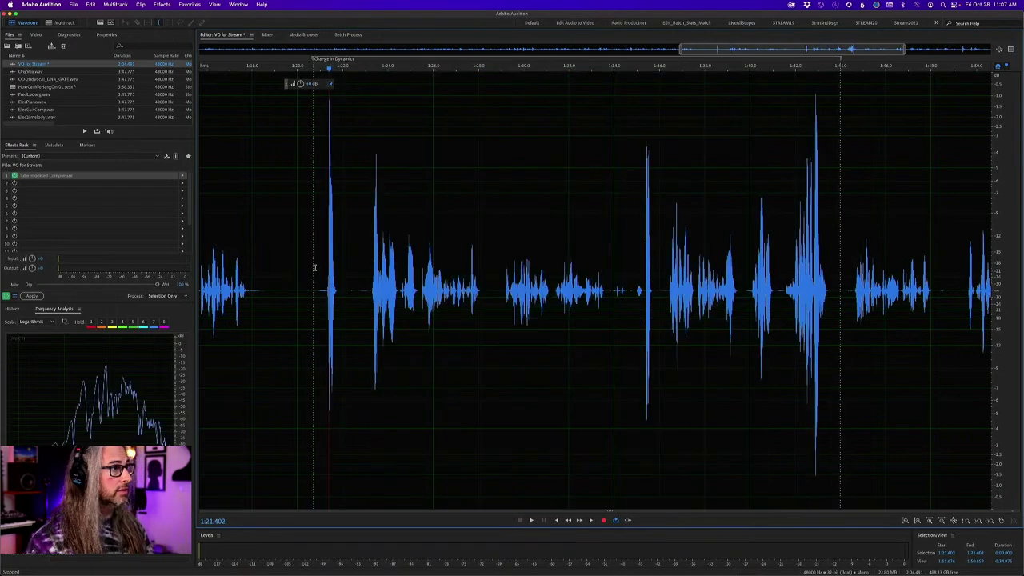
right_click(725, 552)
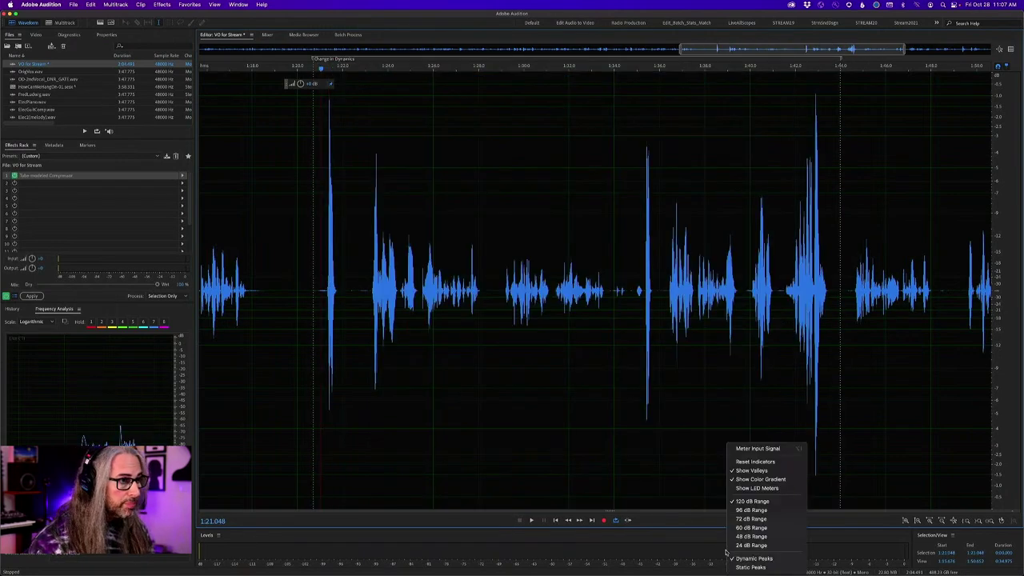
left_click(751, 567)
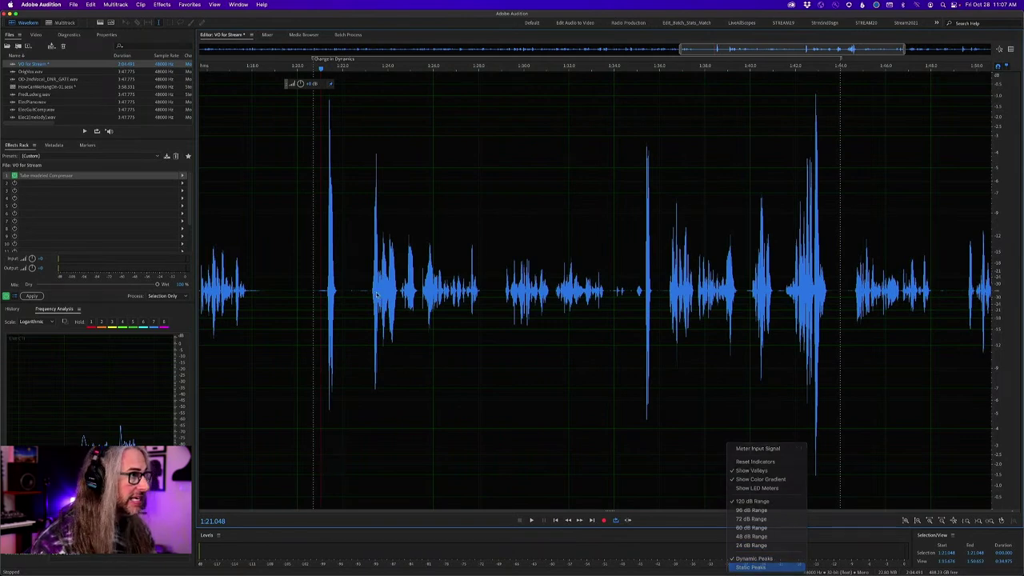
Play the loud peak just after 1:21 twice and check its held peak on the Levels meter.
key("space")
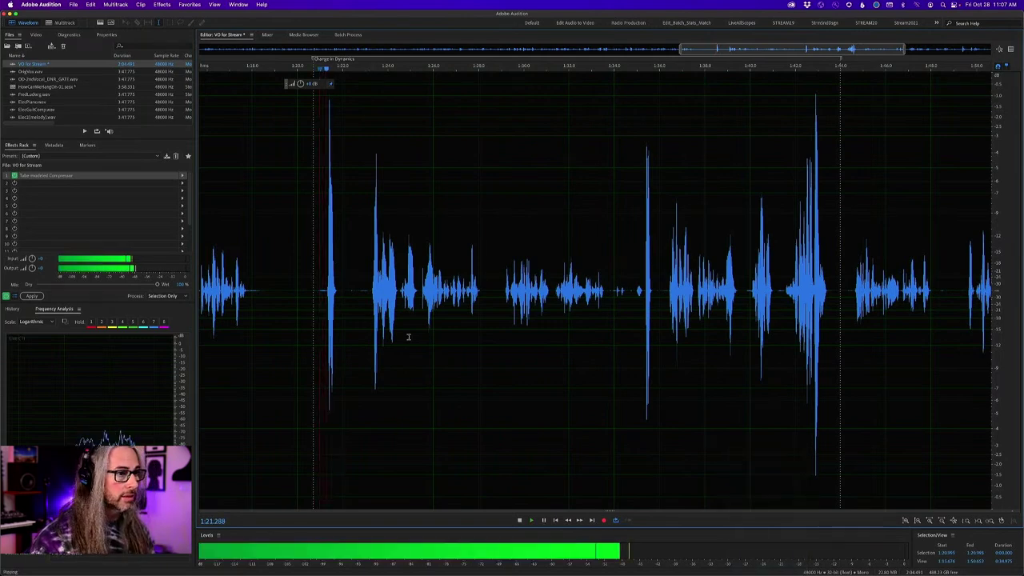
key("space")
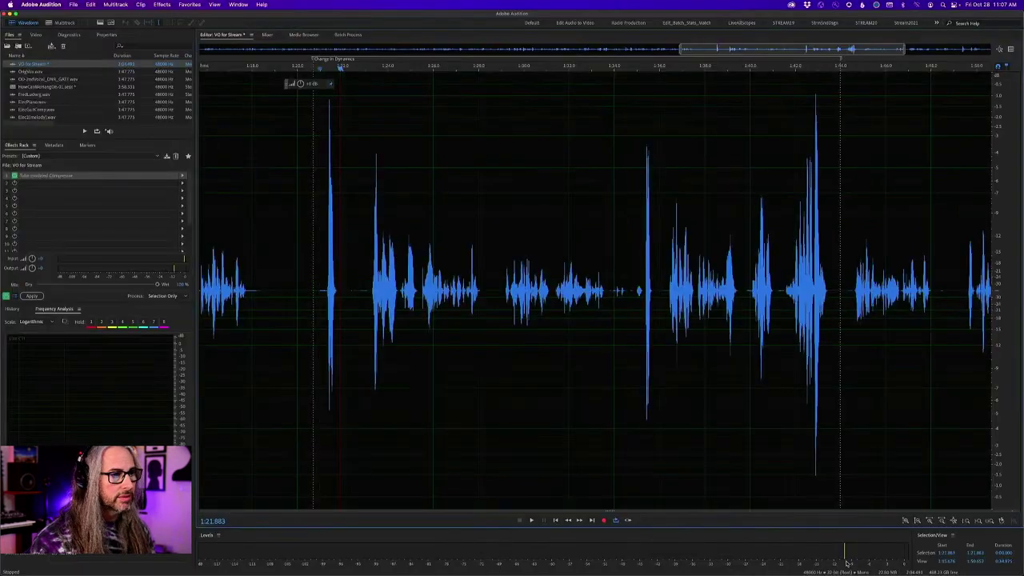
key("space")
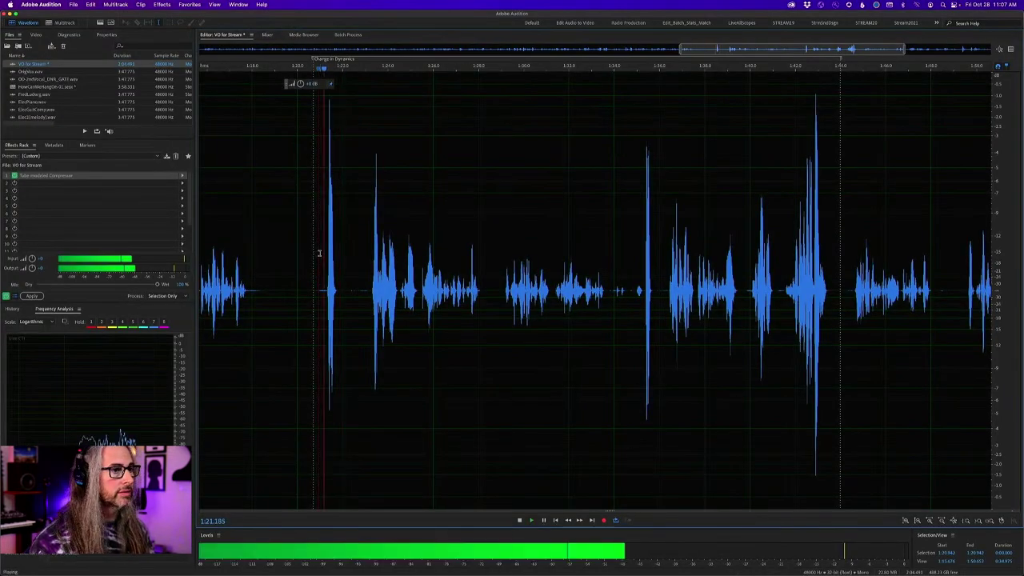
key("space")
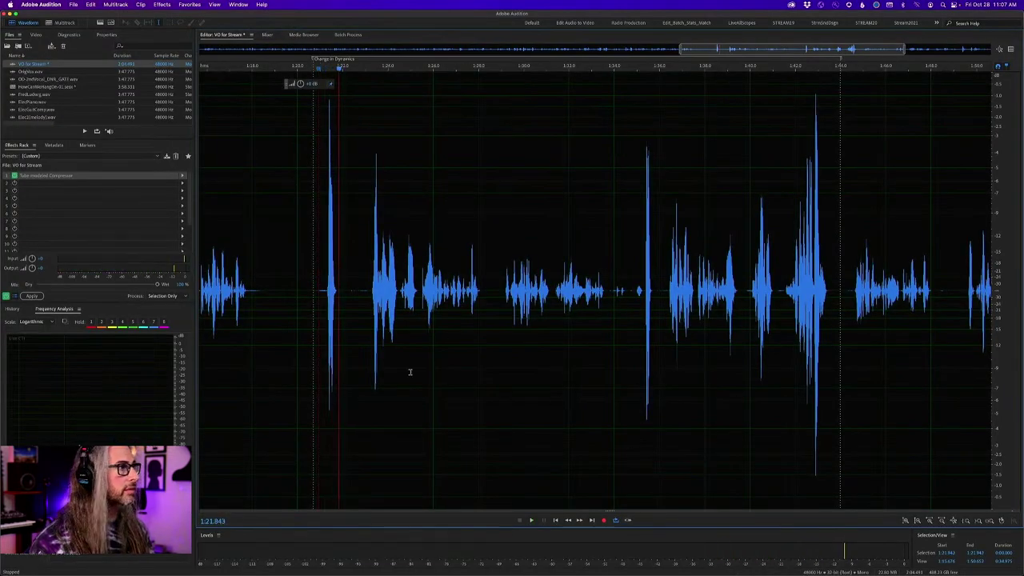
Redo the effects rack application and switch the Levels meter to Dynamic Peaks to release the held peak.
left_click(90, 4)
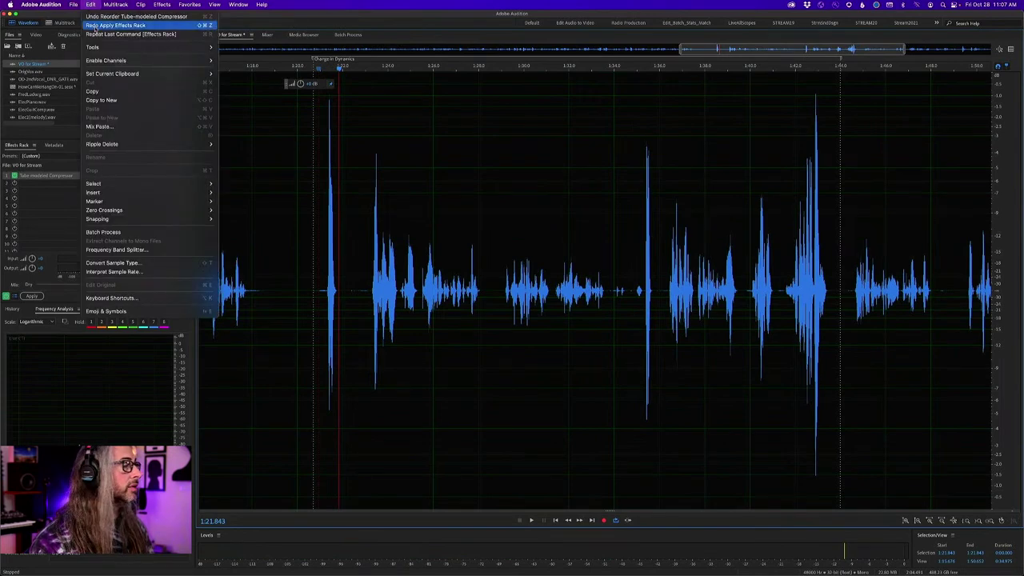
left_click(93, 26)
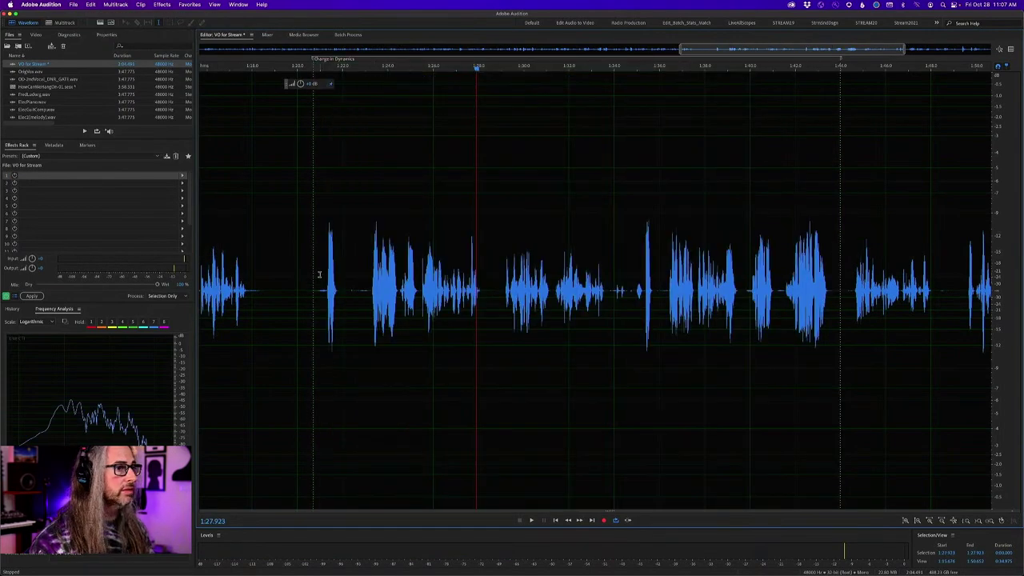
right_click(796, 552)
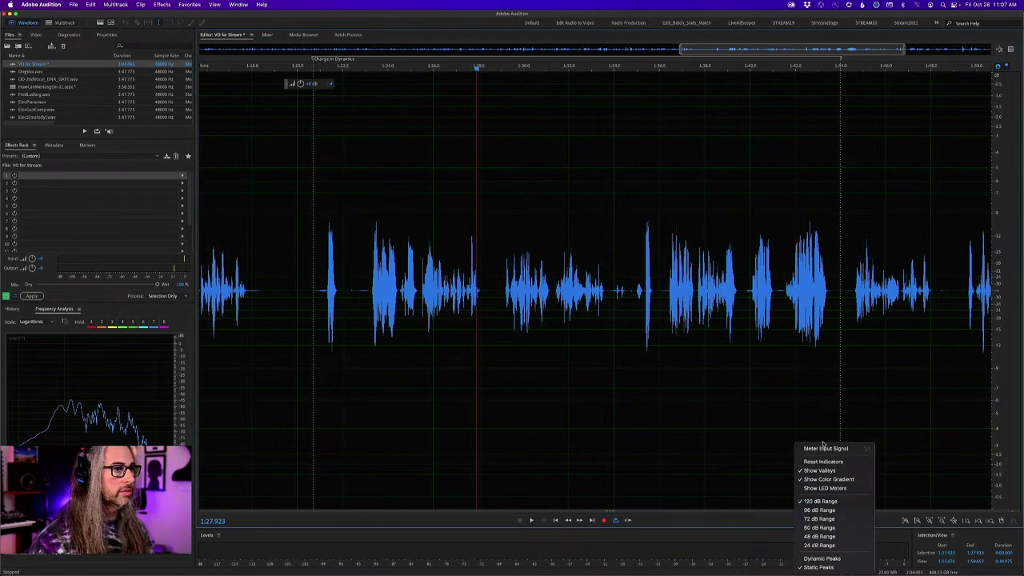
left_click(822, 558)
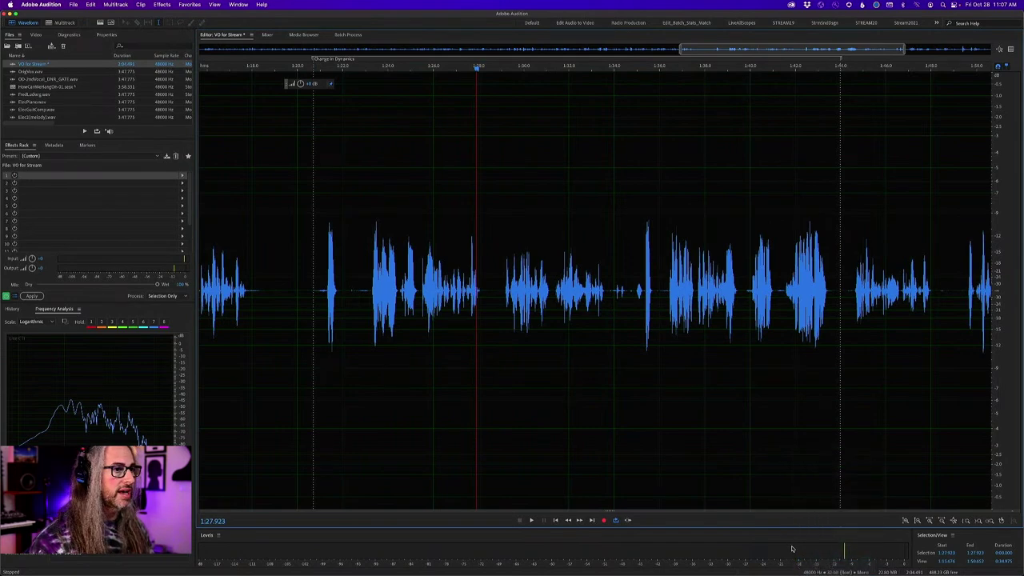
right_click(798, 554)
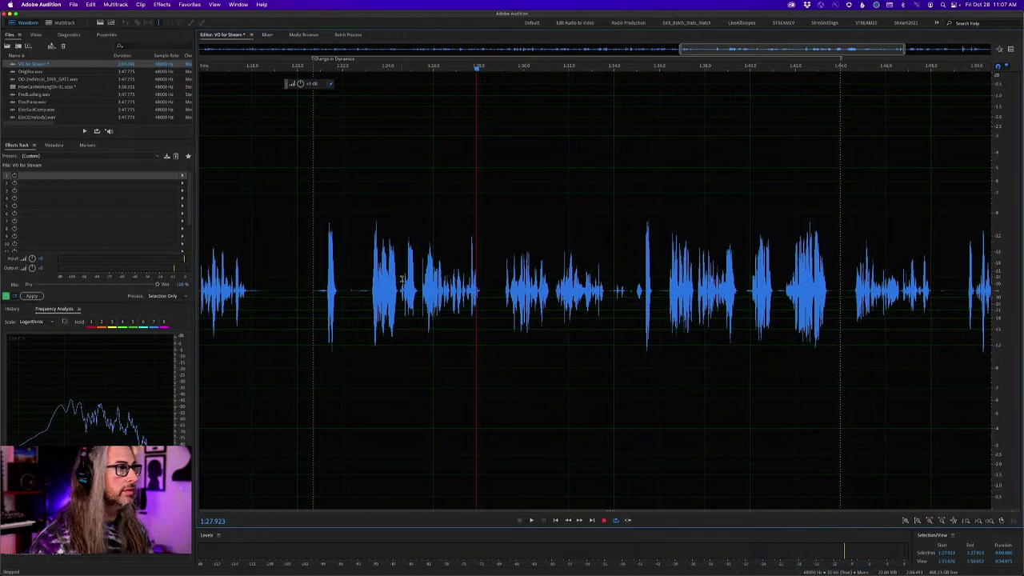
Play the compressed section from just after 1:21 to check its levels, and stop playback.
left_click(324, 258)
key("space")
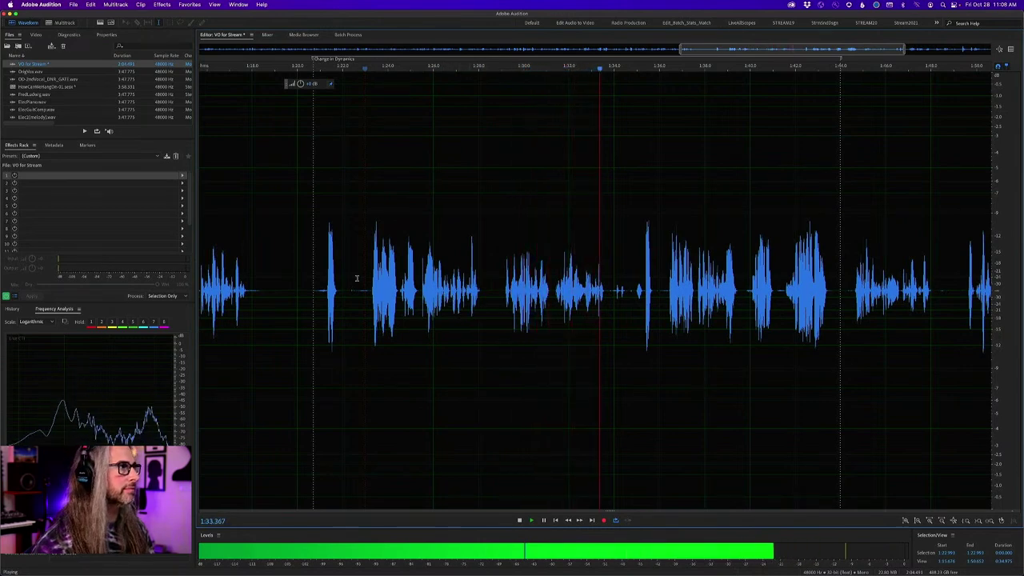
key("space")
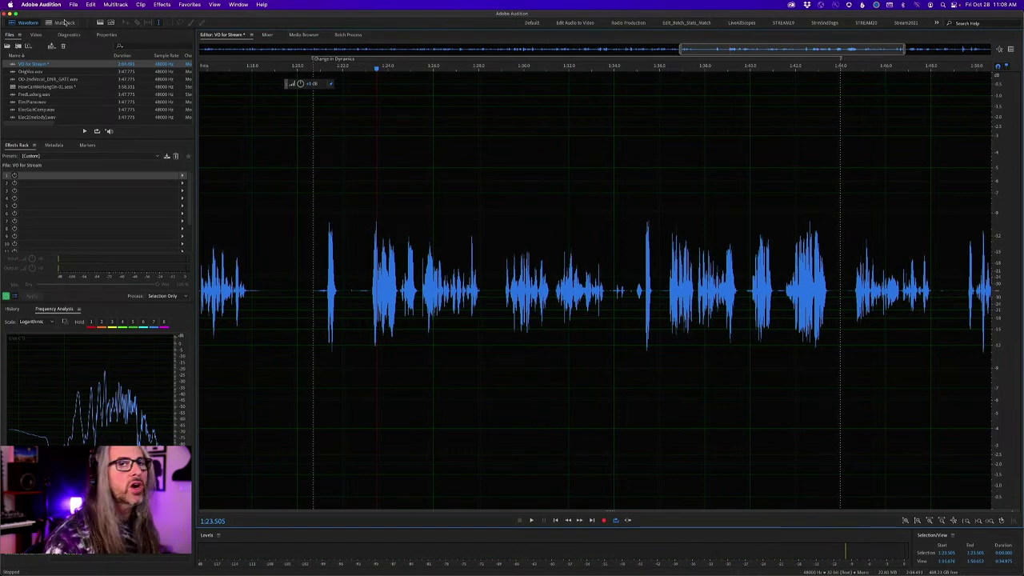
Switch to the multitrack session and briefly play the mix from about 0:21.7.
left_click(64, 22)
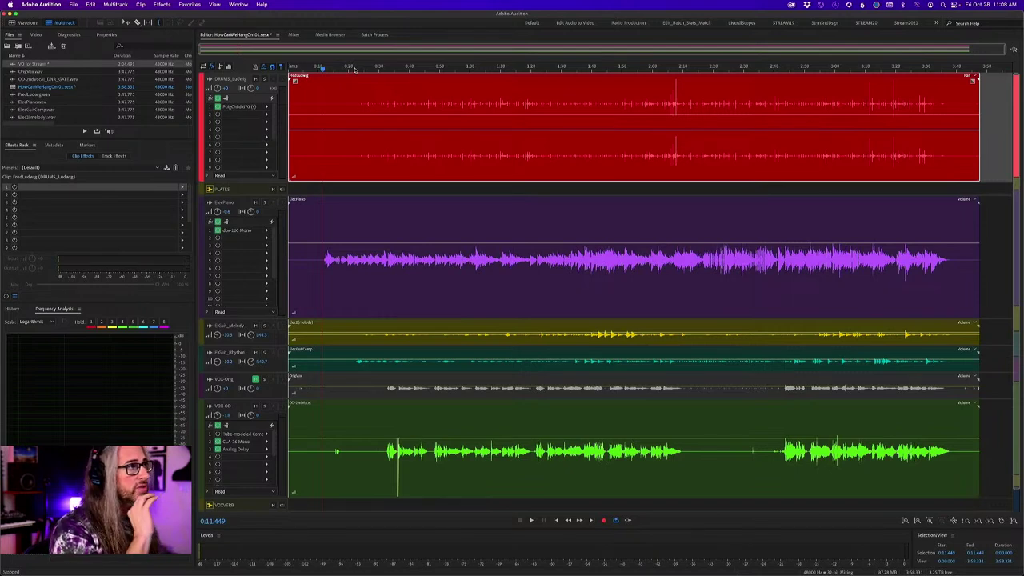
left_click(353, 70)
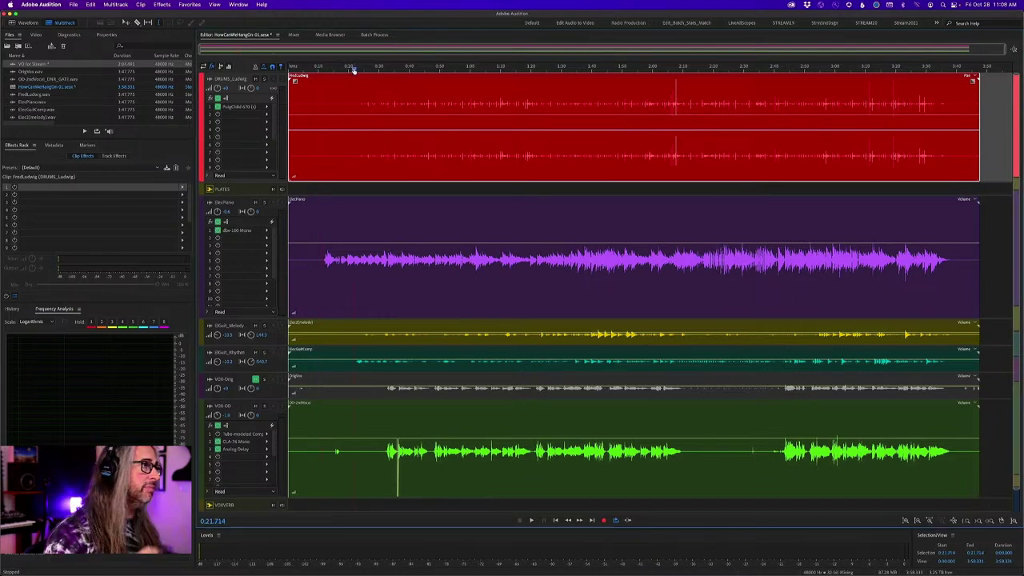
key("space")
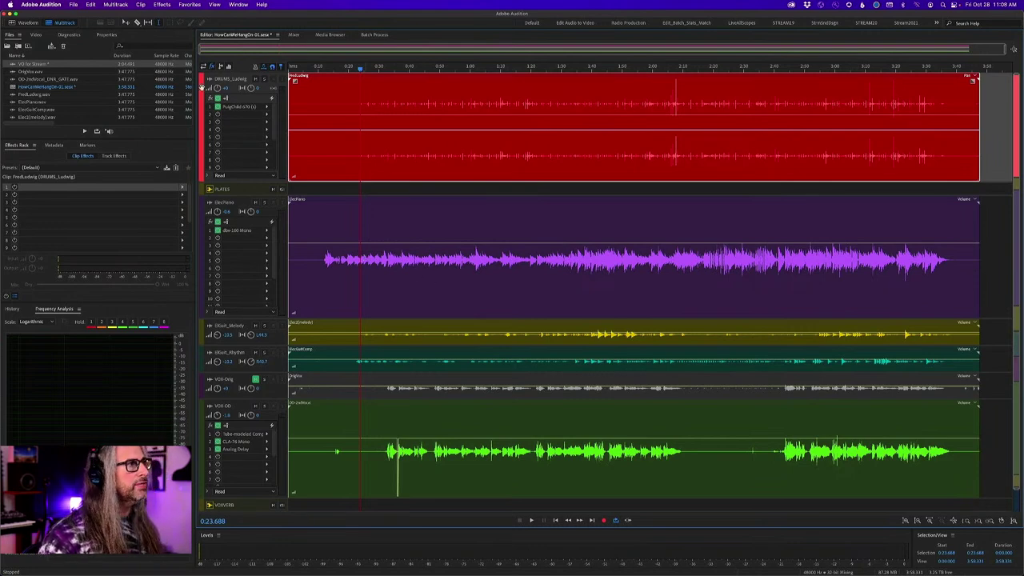
Solo the DRUMS_Ludwig track, mute the VOXVERB bus, and play the drums from about 0:58.7.
left_click(264, 80)
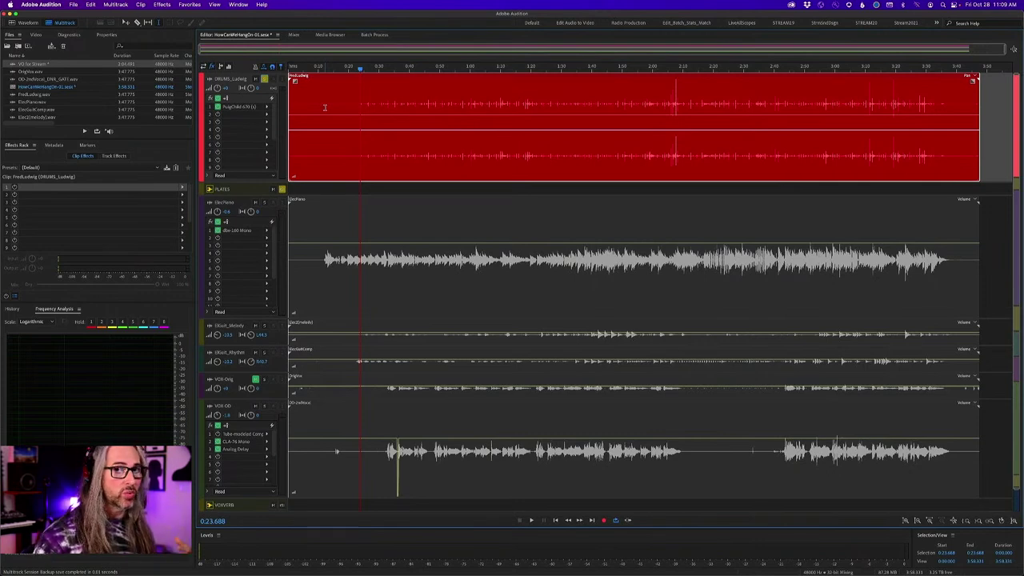
left_click(466, 69)
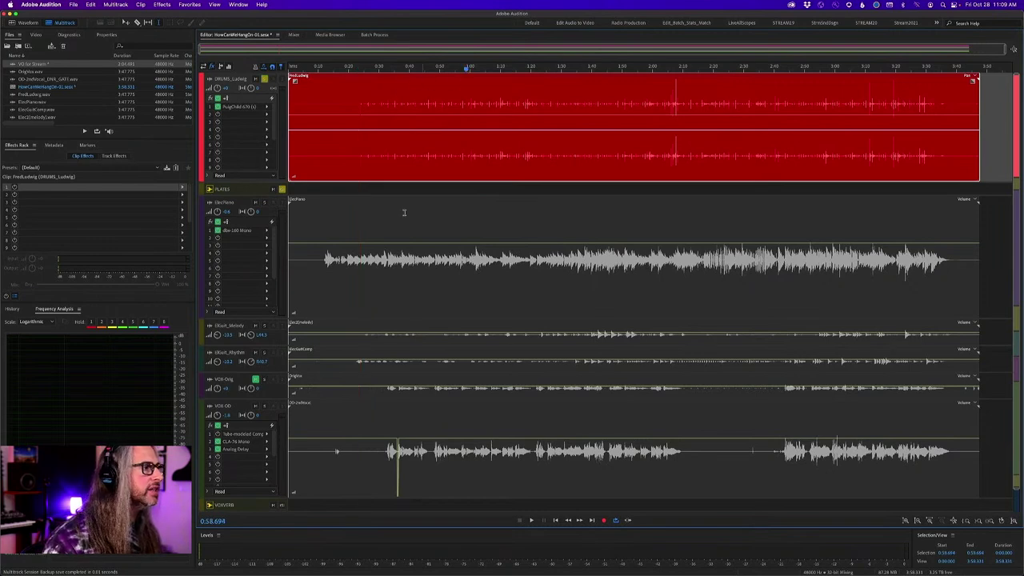
left_click(272, 506)
key("space")
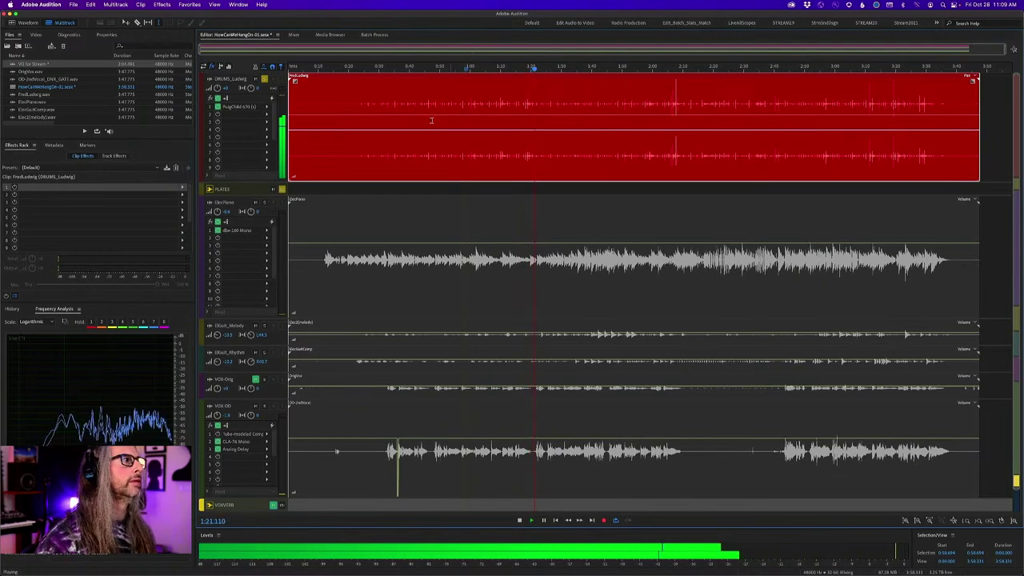
key("space")
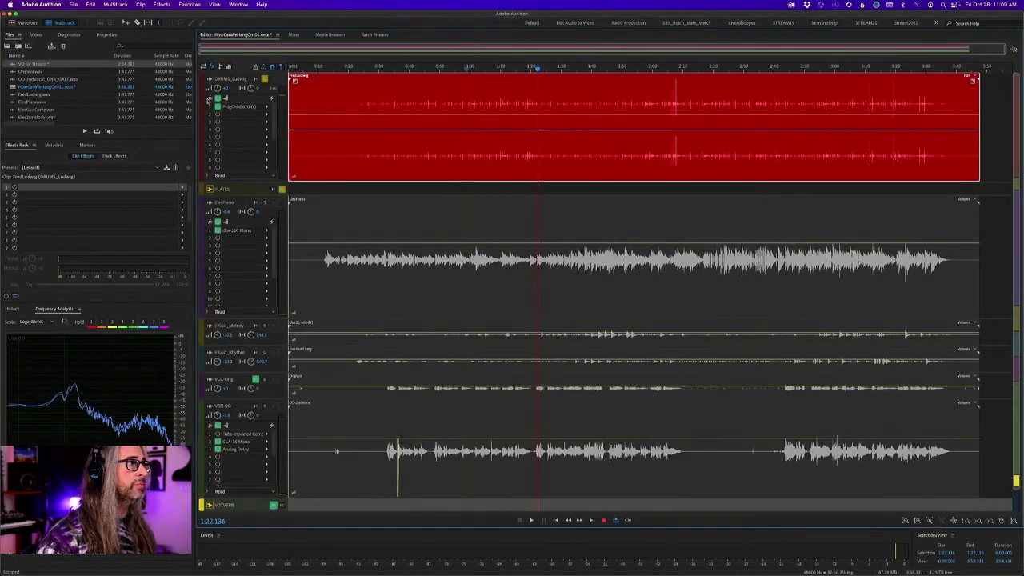
Play the soloed DRUMS_Ludwig track from about 1:14.7 and stop playback.
left_click(515, 71)
key("space")
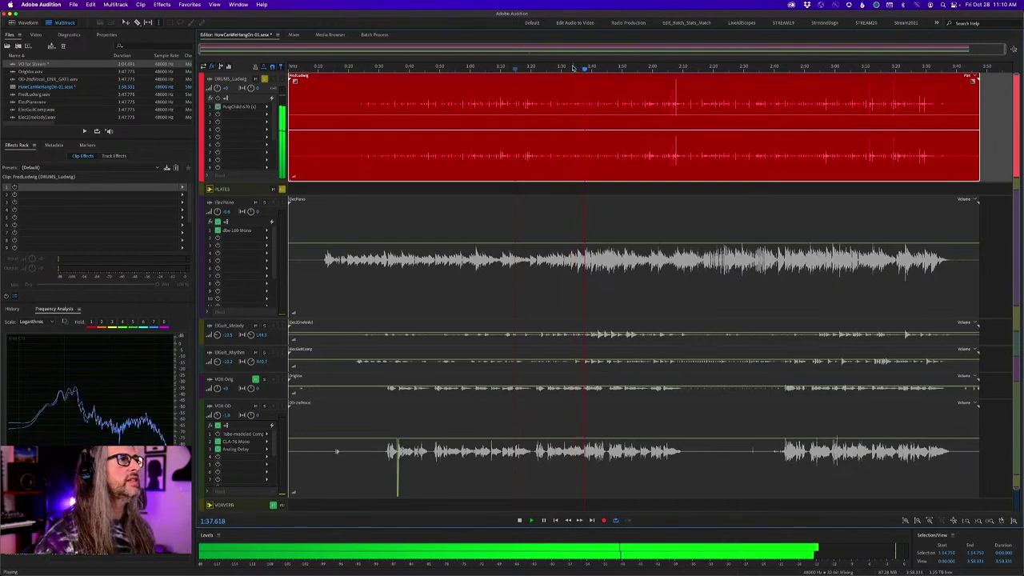
key("space")
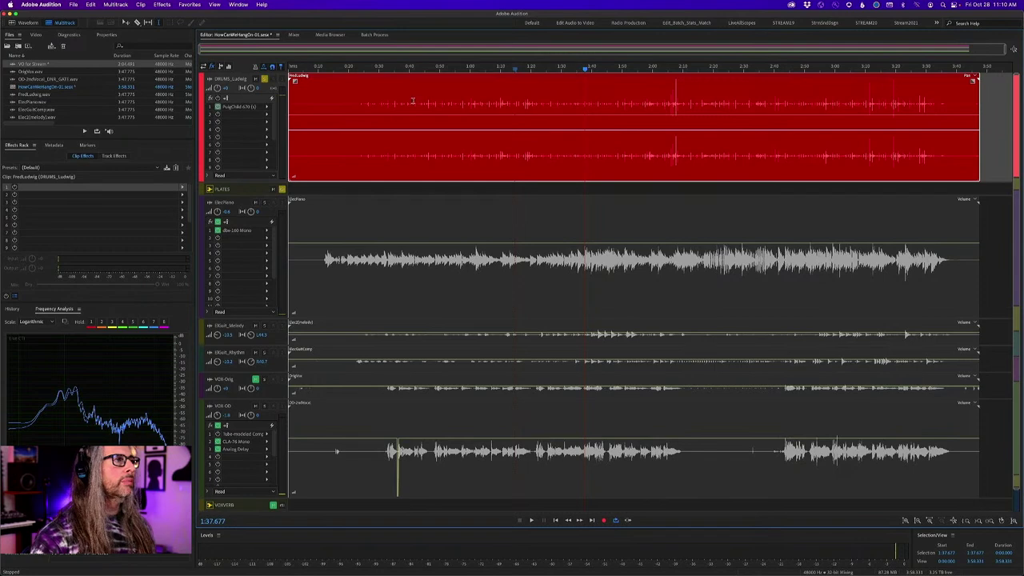
Replay short passages of the soloed drums from just after 1:17 to compare their sound.
left_click(524, 68)
key("space")
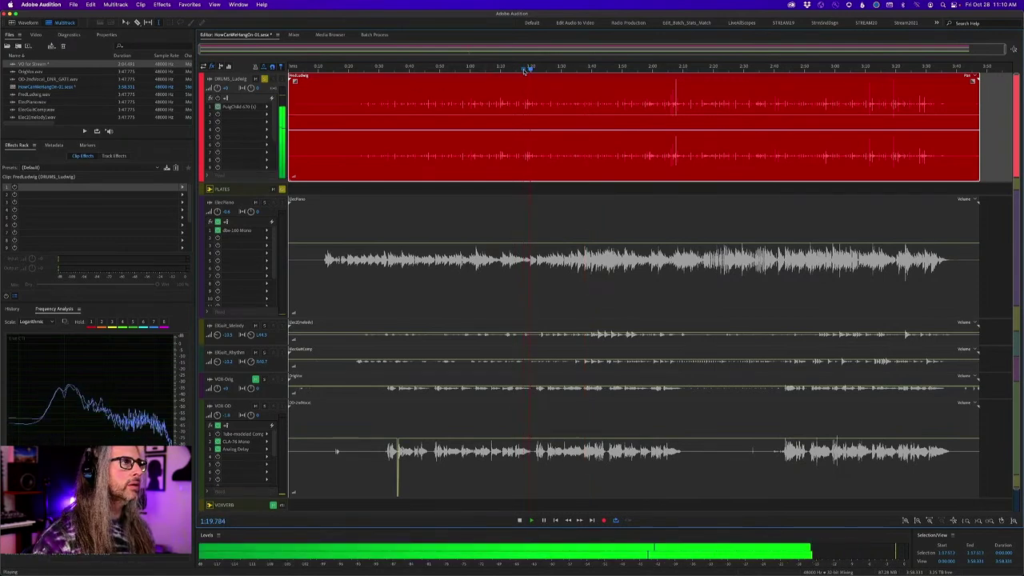
key("space")
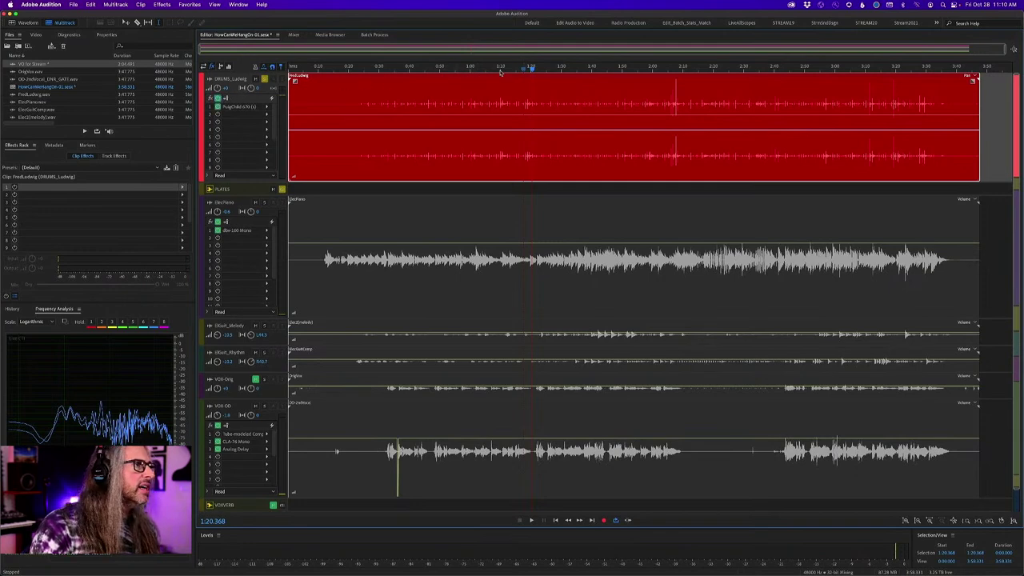
left_click_drag(528, 70, 522, 71)
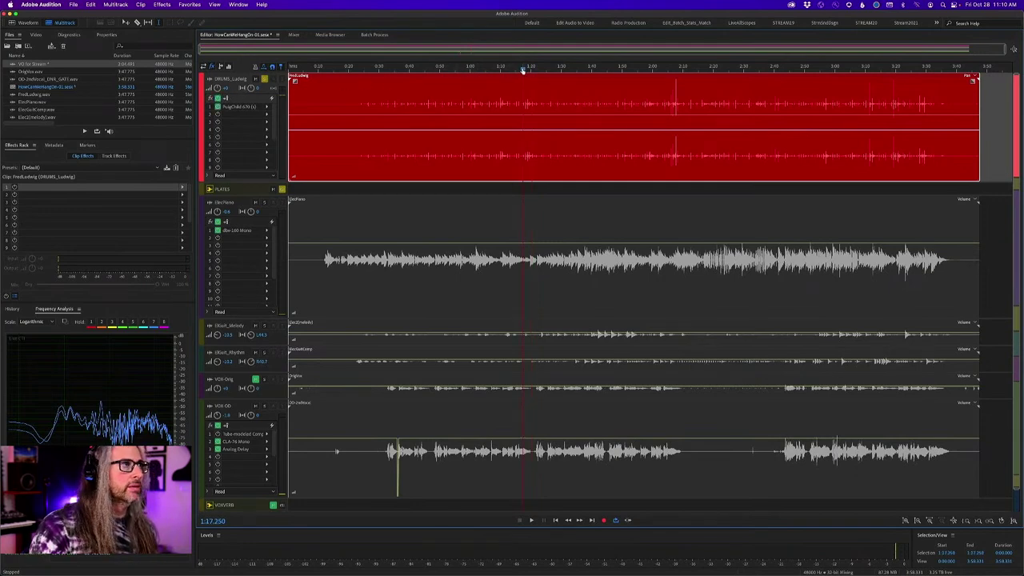
key("space")
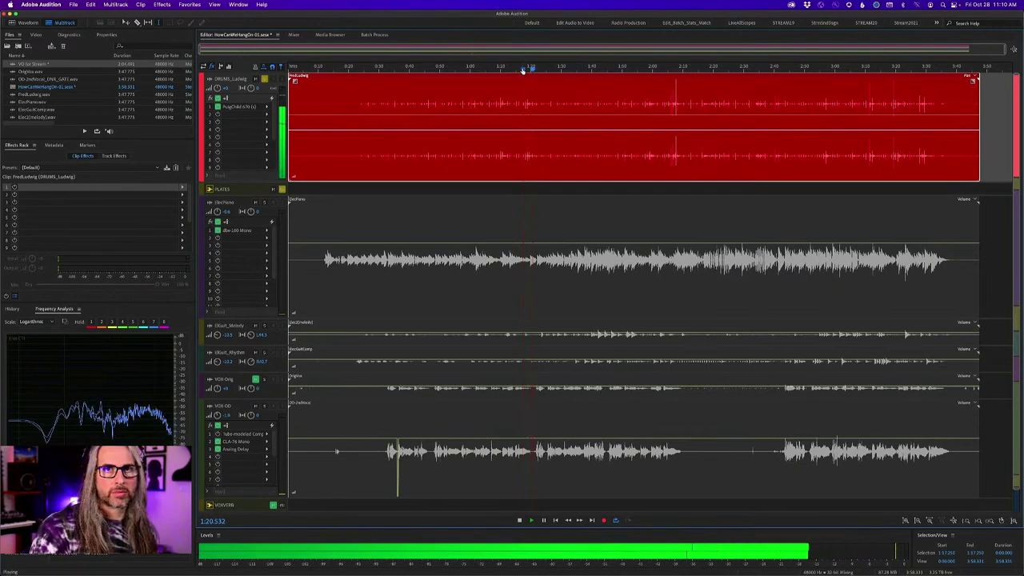
key("space")
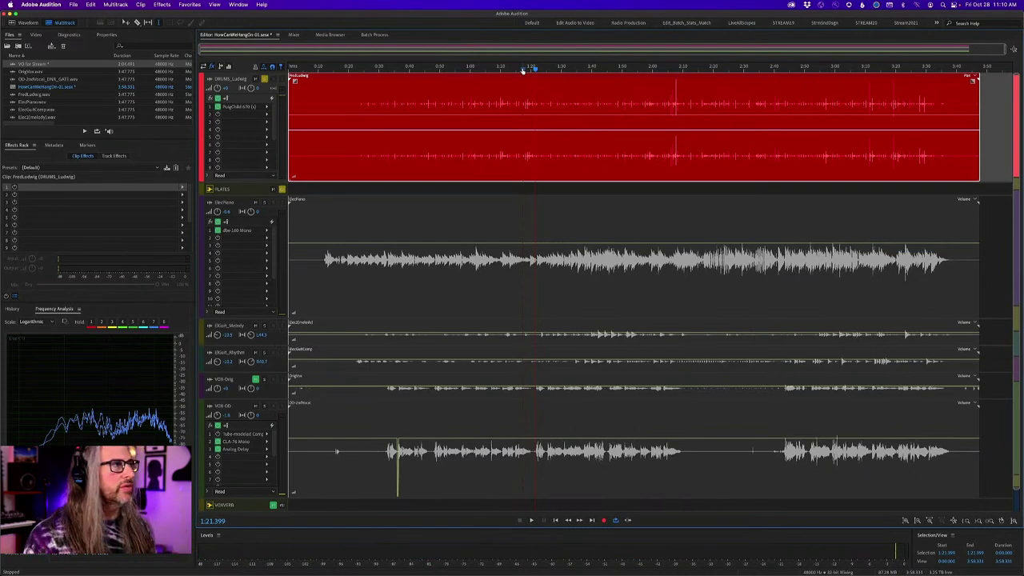
Open the PuigChild 670 on the DRUMS_Ludwig track, examine its controls, and move its window clear of the timeline ruler.
double_click(237, 108)
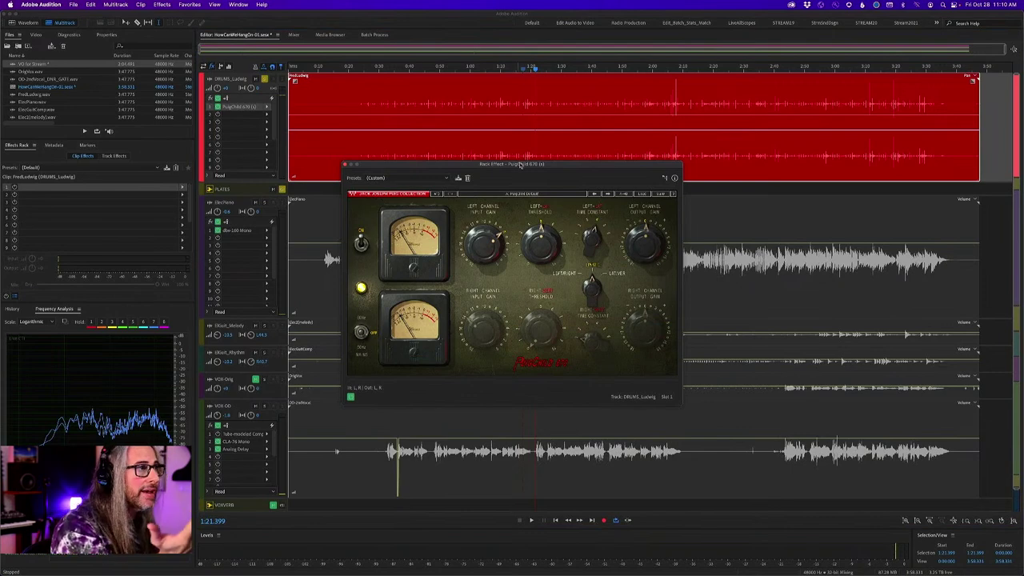
left_click_drag(520, 164, 544, 100)
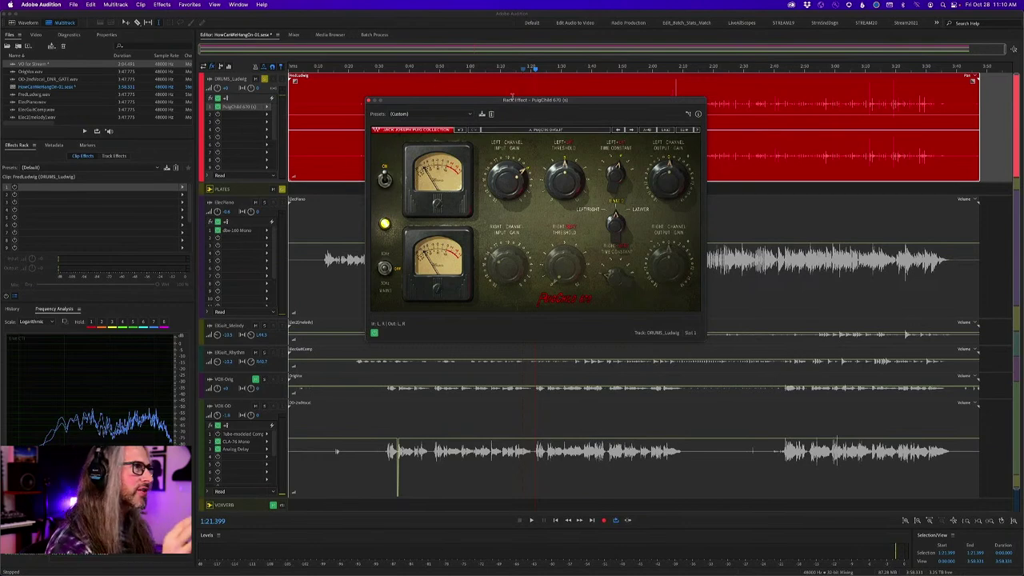
mouse_move(504, 179)
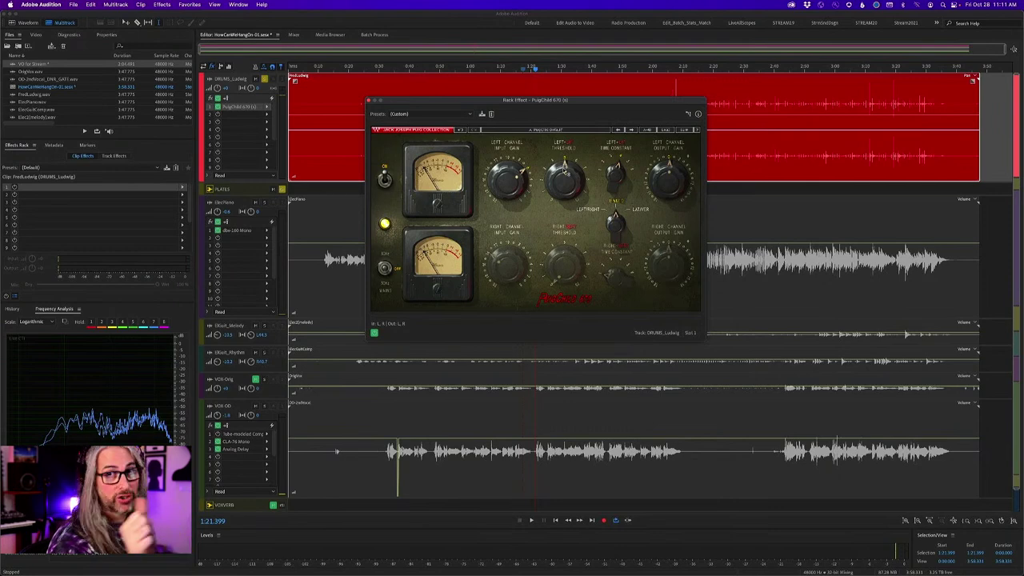
mouse_move(574, 171)
mouse_move(614, 177)
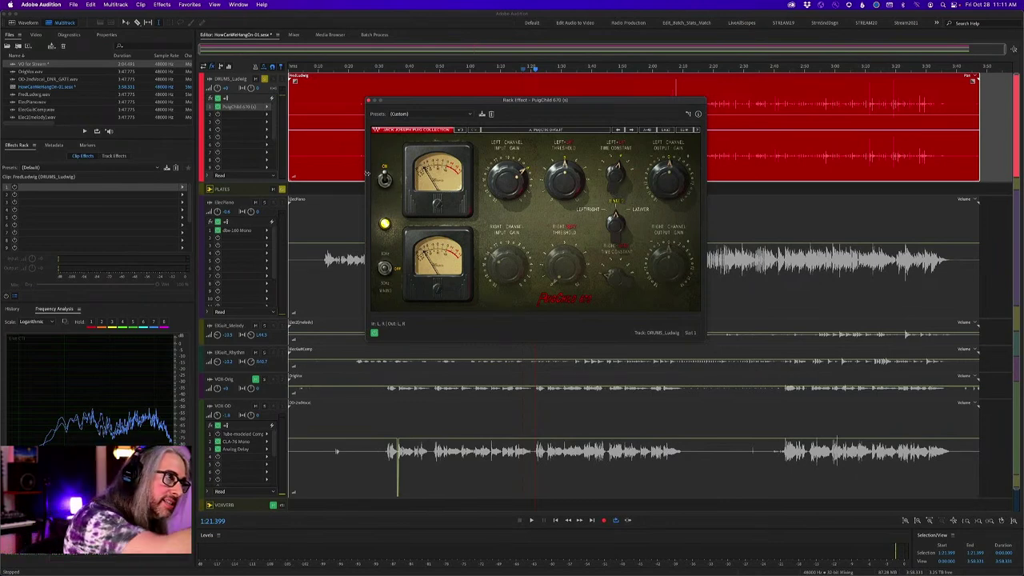
left_click_drag(512, 101, 529, 156)
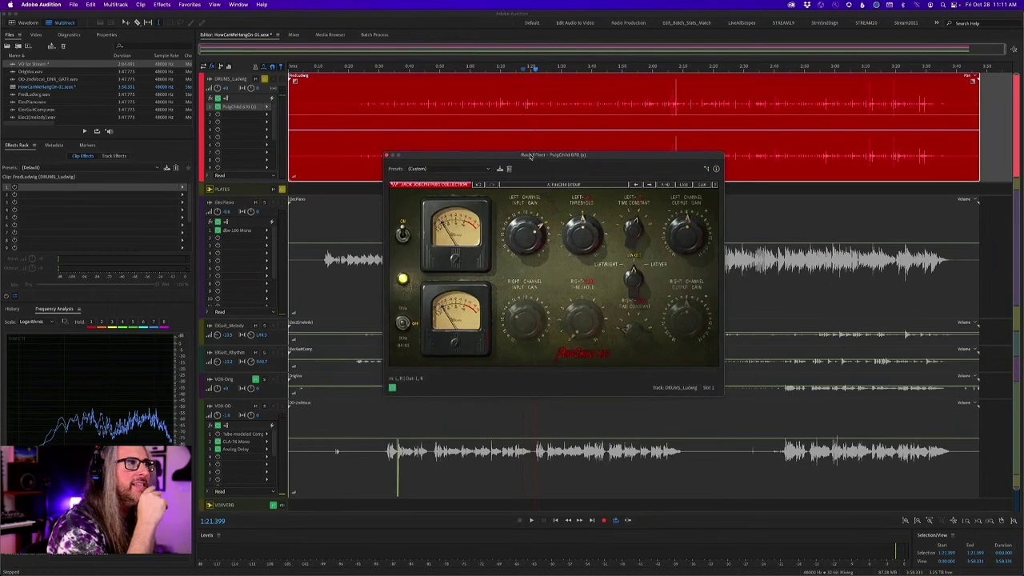
Play the drums from about 1:08.8 and try the PuigChild 670 left time constant at 1 before returning it to 4.
left_click(497, 68)
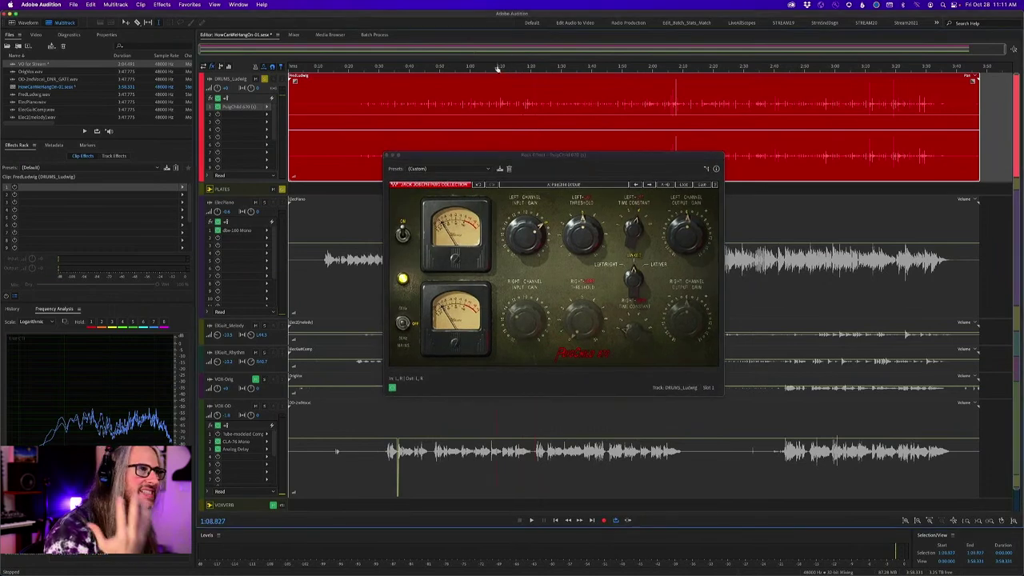
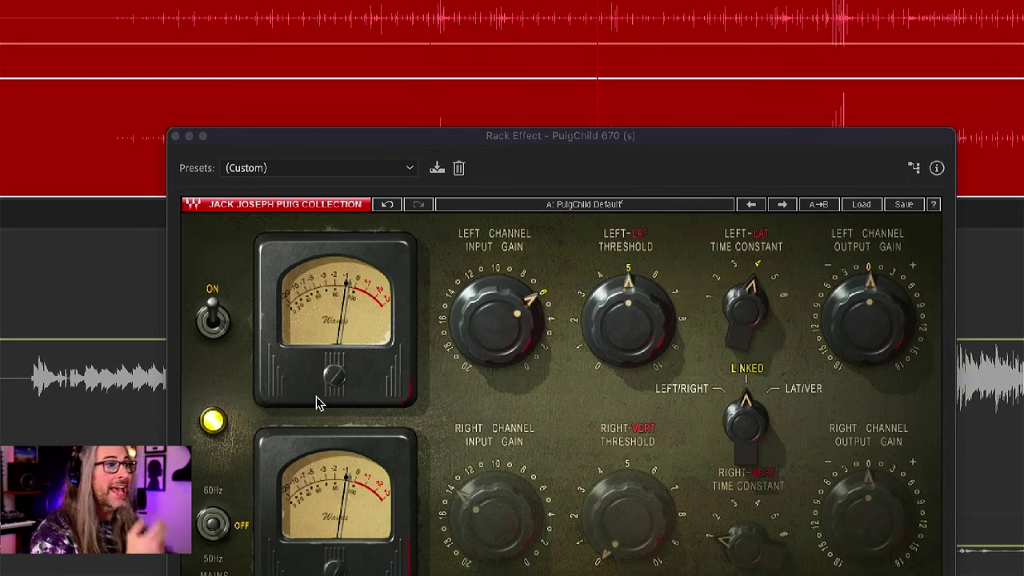
left_click(550, 90)
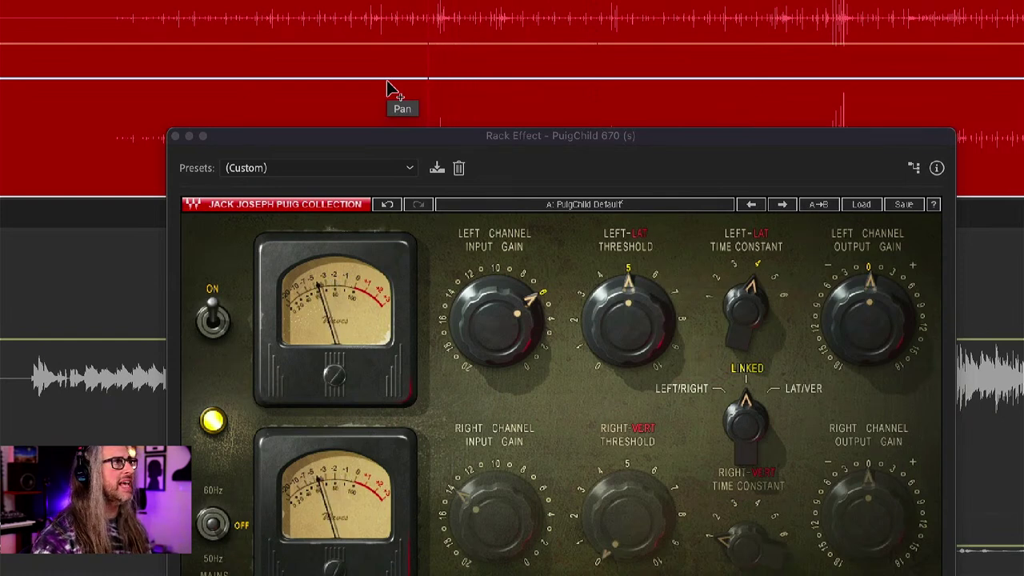
left_click(745, 312)
left_click_drag(745, 312, 697, 322)
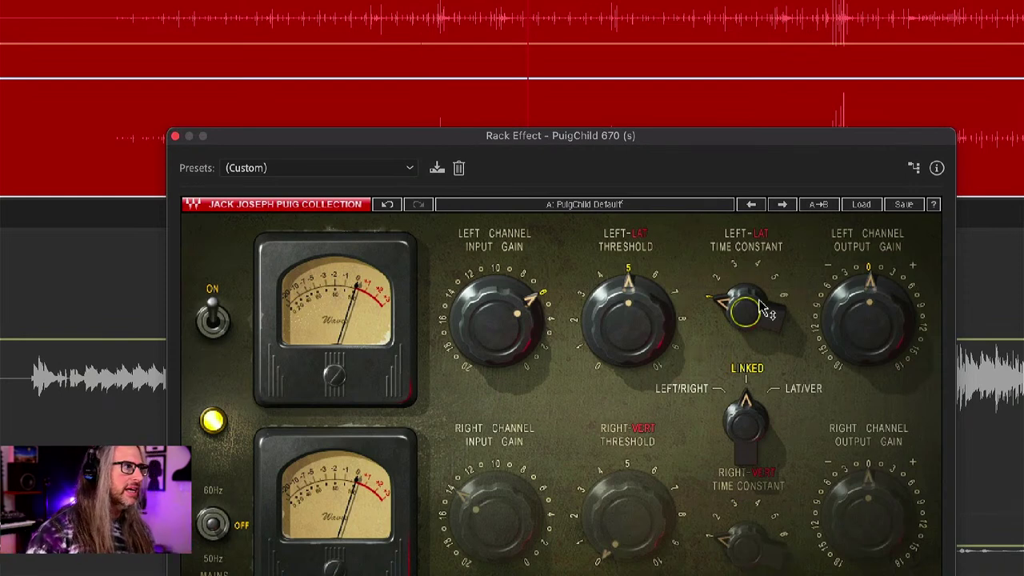
mouse_move(766, 311)
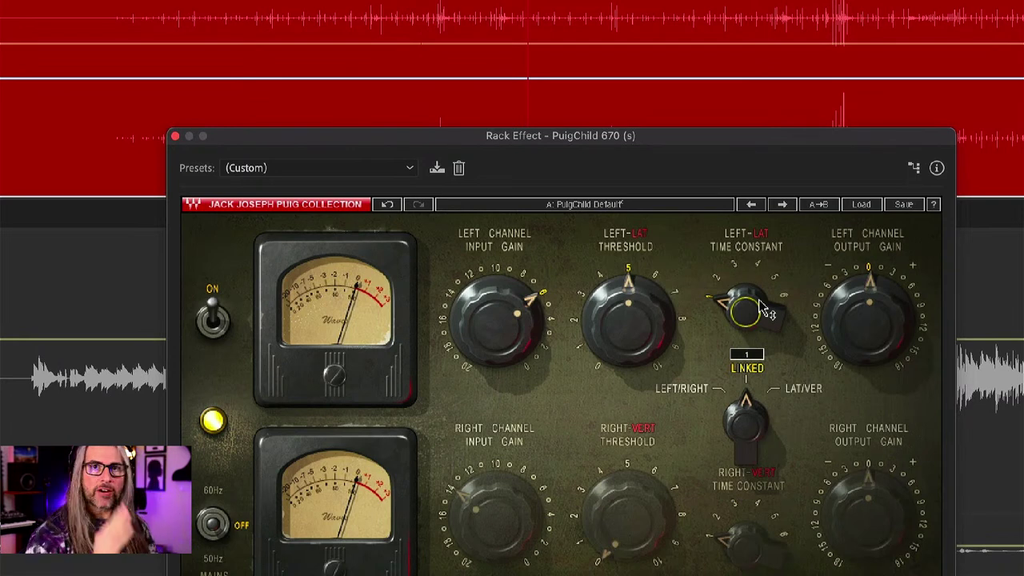
mouse_move(764, 312)
left_mouse_down()
mouse_move(740, 302)
mouse_move(744, 311)
left_mouse_up()
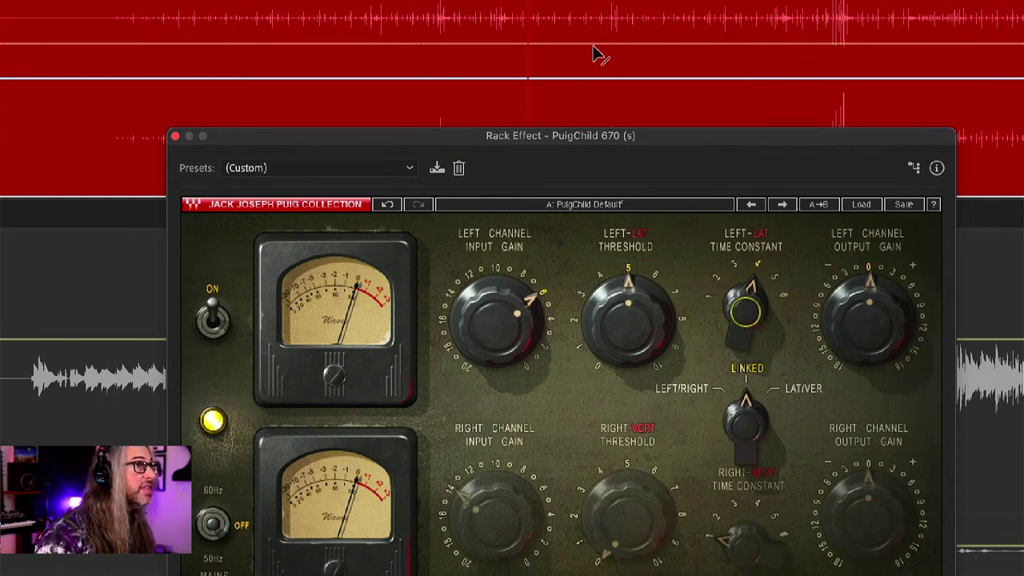
Play the drums from about 2:04 and close the PuigChild 670 window.
left_click(816, 68)
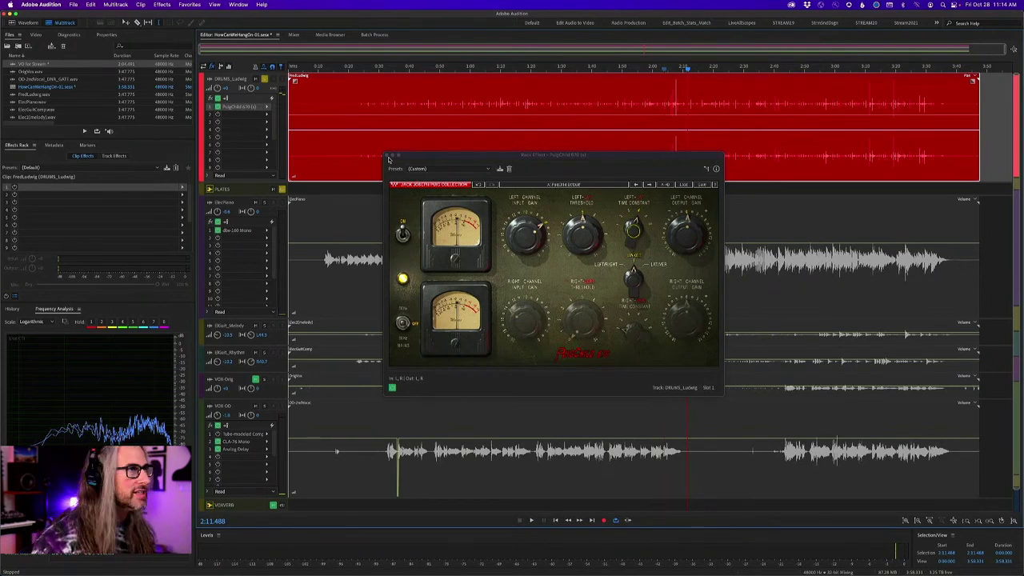
left_click(385, 156)
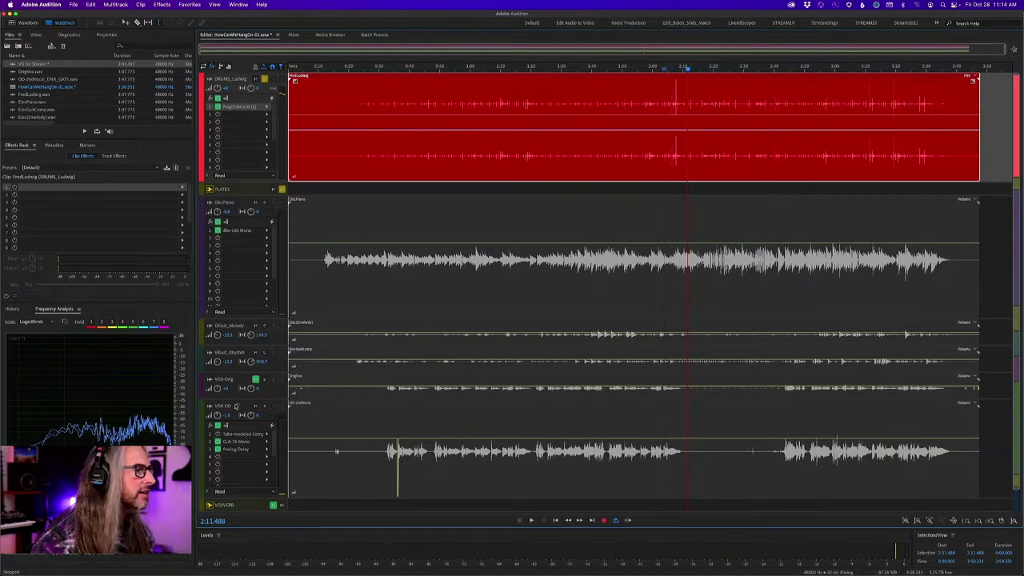
Unmute the VOXVERB bus and clear the track solos to restore the full mix.
left_click(275, 509)
scroll(374, 486, "down", 1)
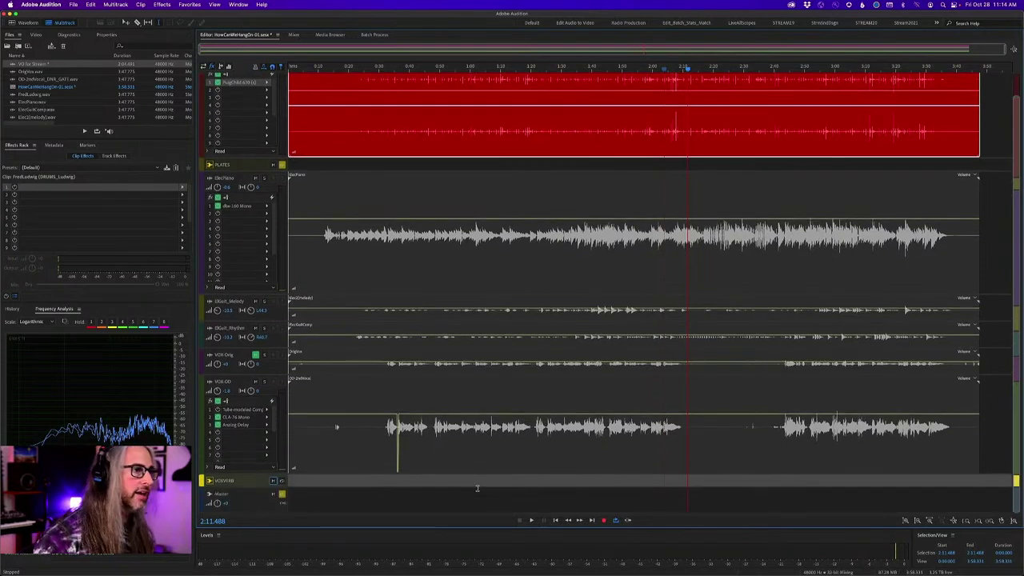
left_click(277, 496)
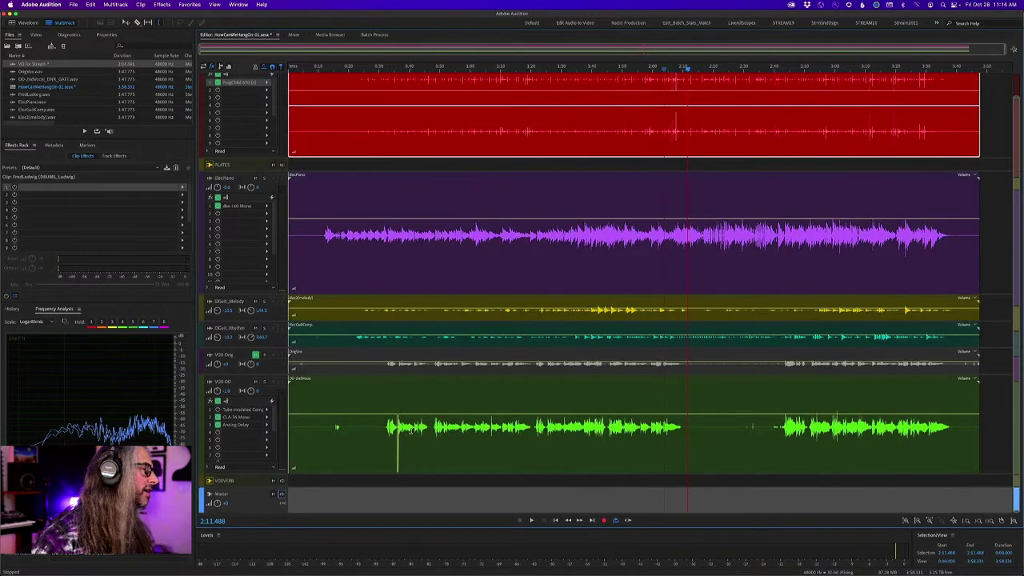
scroll(480, 320, "up", 1)
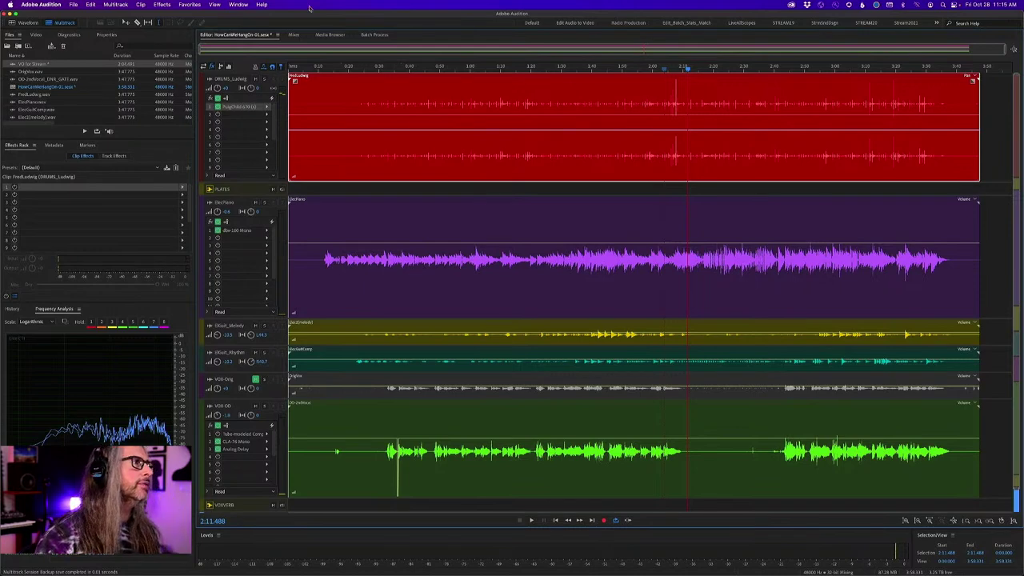
Play the full mix from about 0:09.5, solo the VOX-OD track during playback, and stop.
left_click(317, 69)
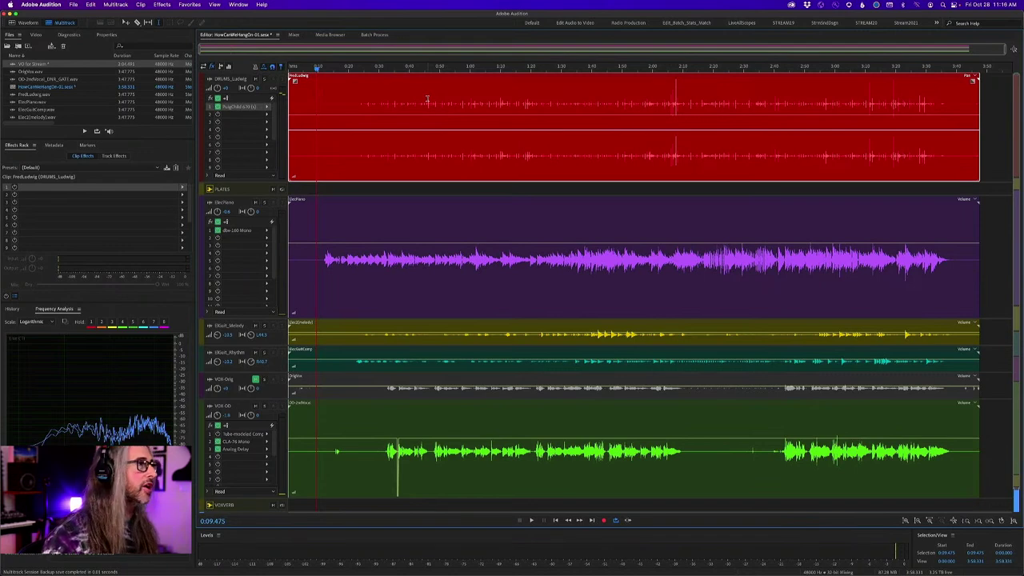
key("space")
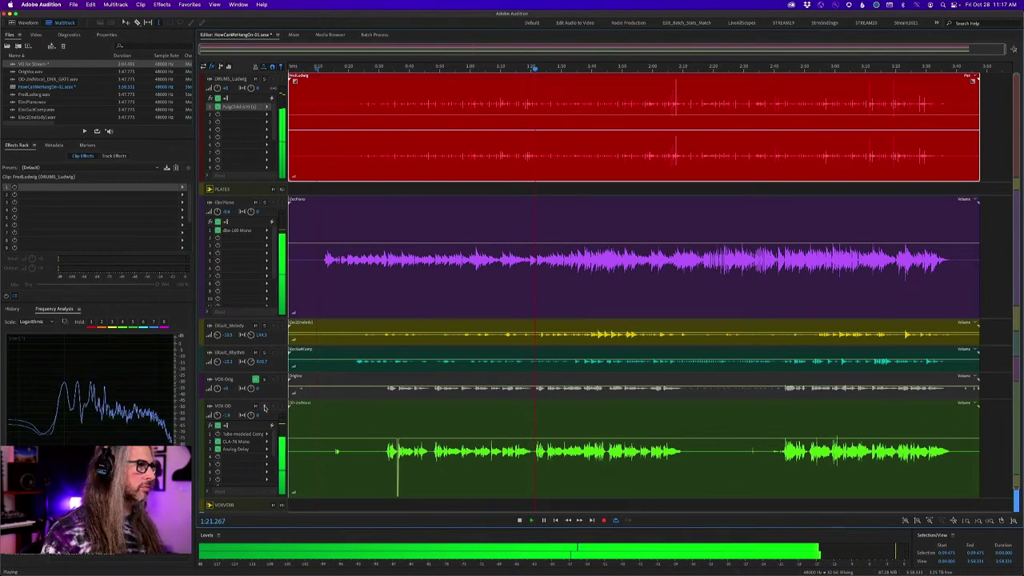
left_click(264, 407)
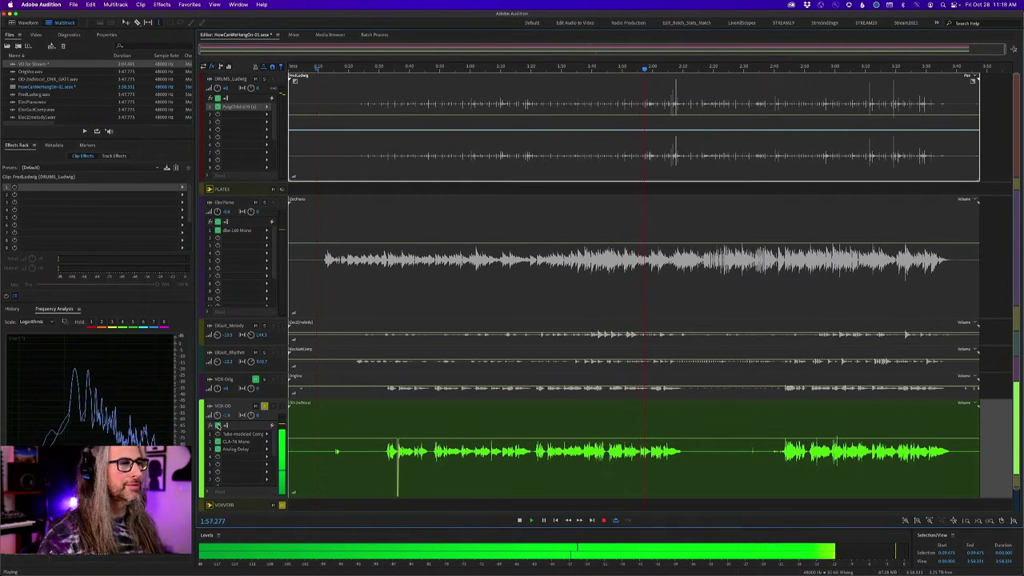
key("space")
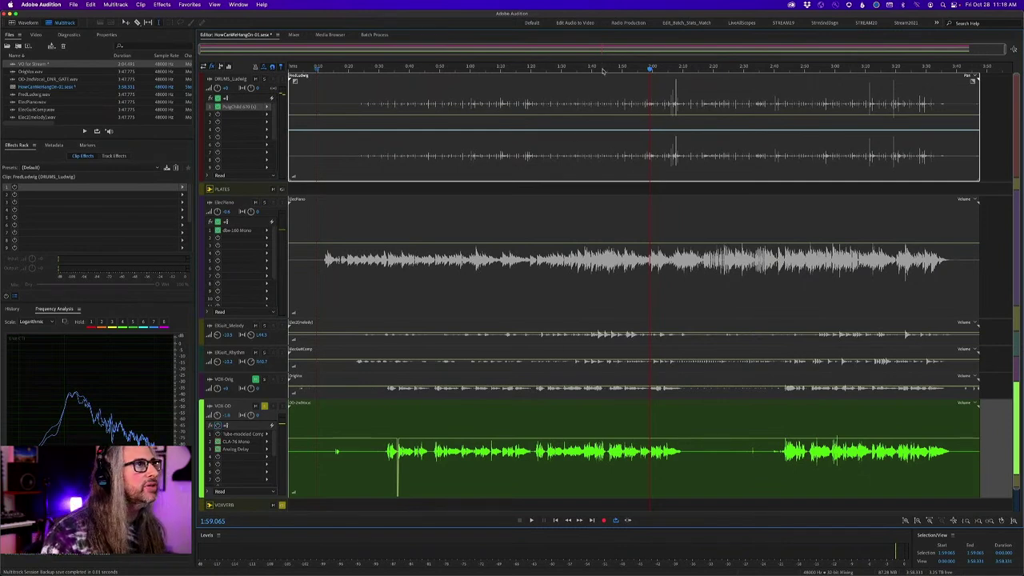
Play the soloed VOX-OD vocal from about 1:44.6 with its effects rack bypassed.
left_click_drag(598, 70, 606, 71)
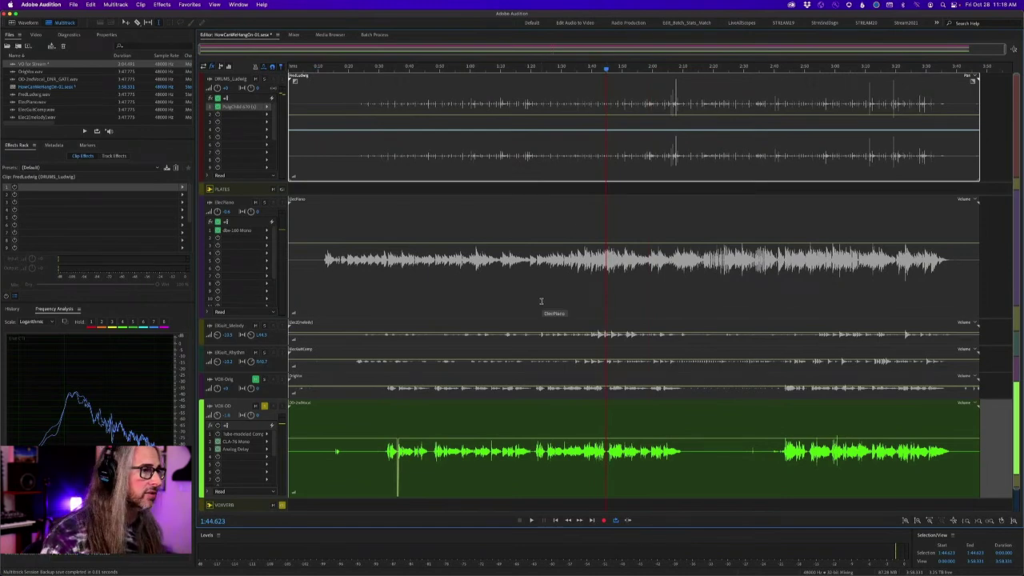
key("space")
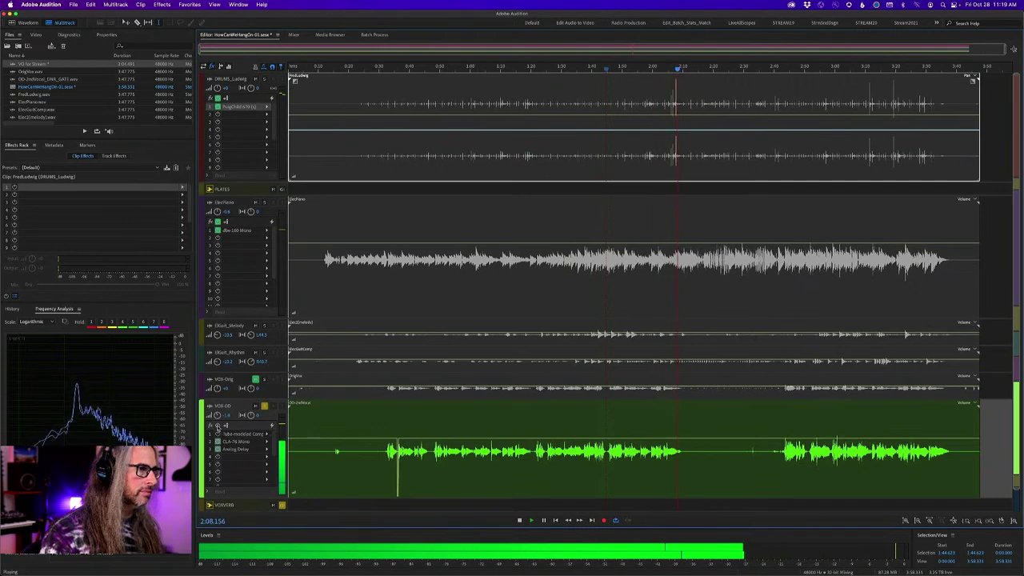
key("space")
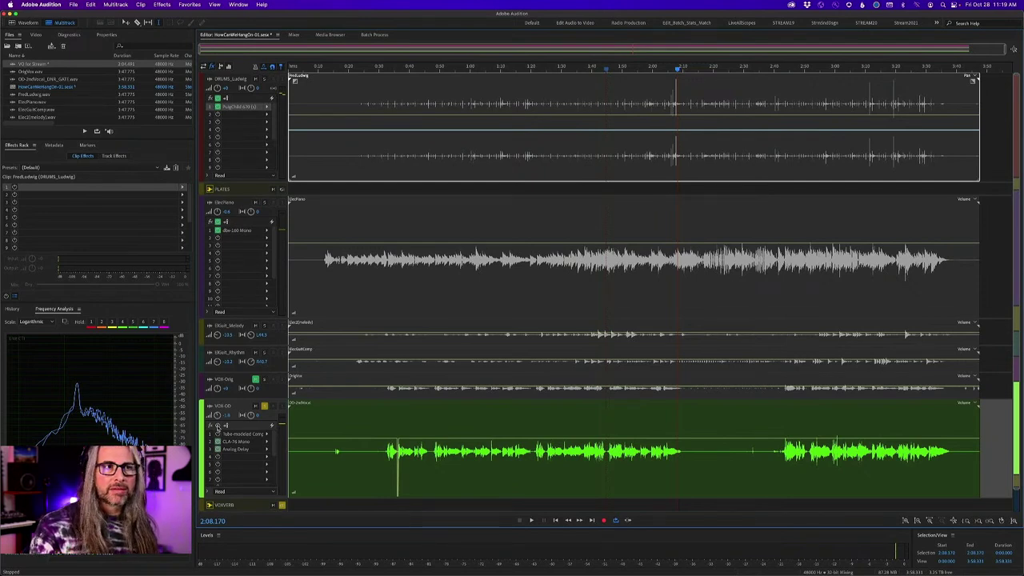
Enable the VOX-OD effects rack and replay the vocal from 1:44.6, switching the rack's power during playback to compare the sound.
left_click(218, 425)
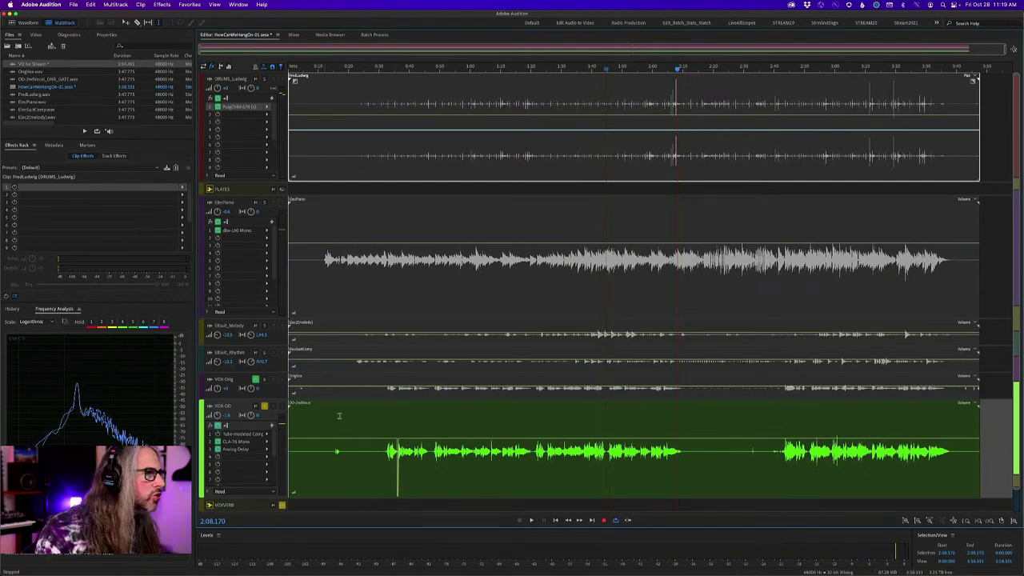
left_click(606, 430)
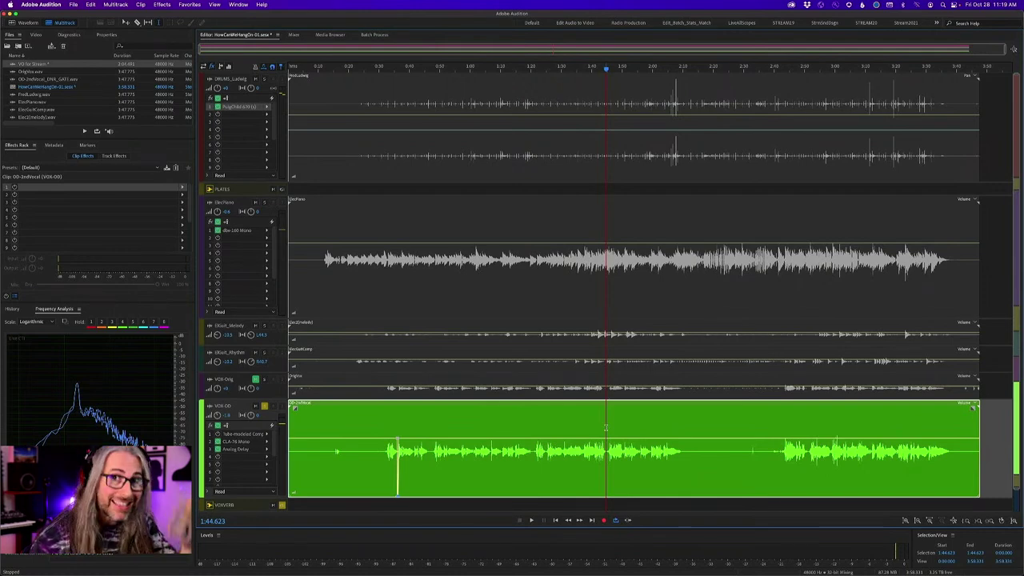
key("space")
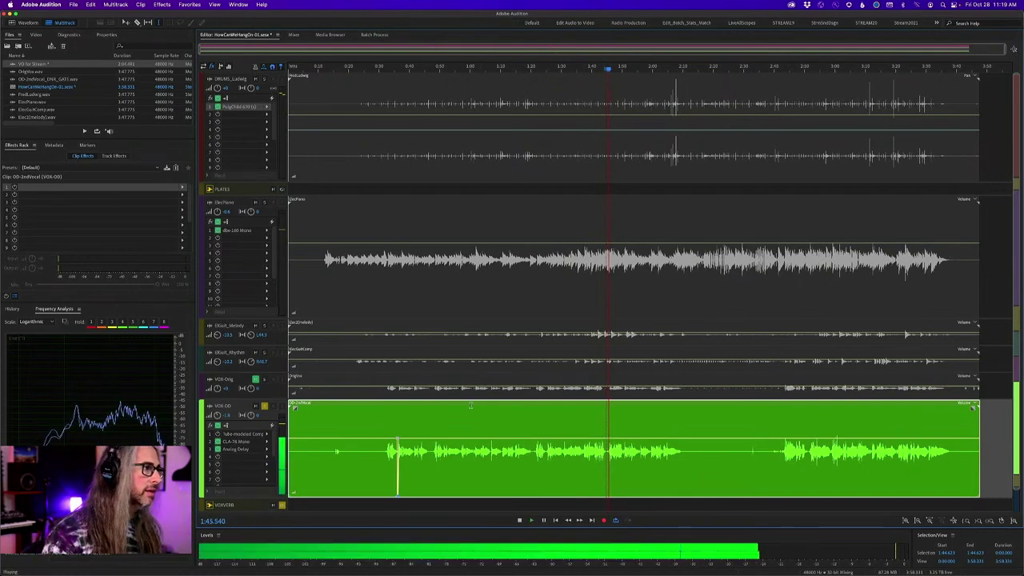
left_click(217, 425)
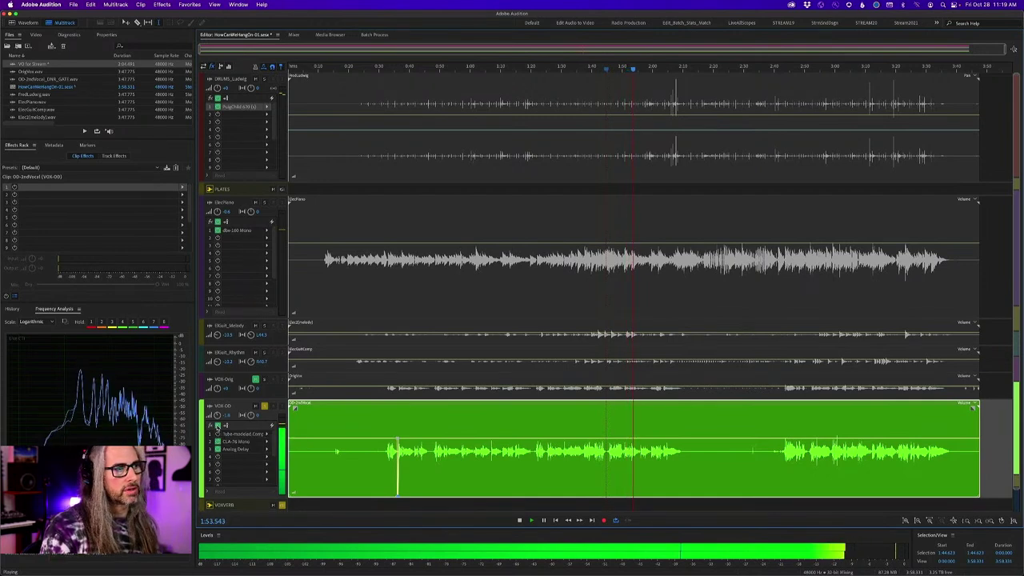
key("space")
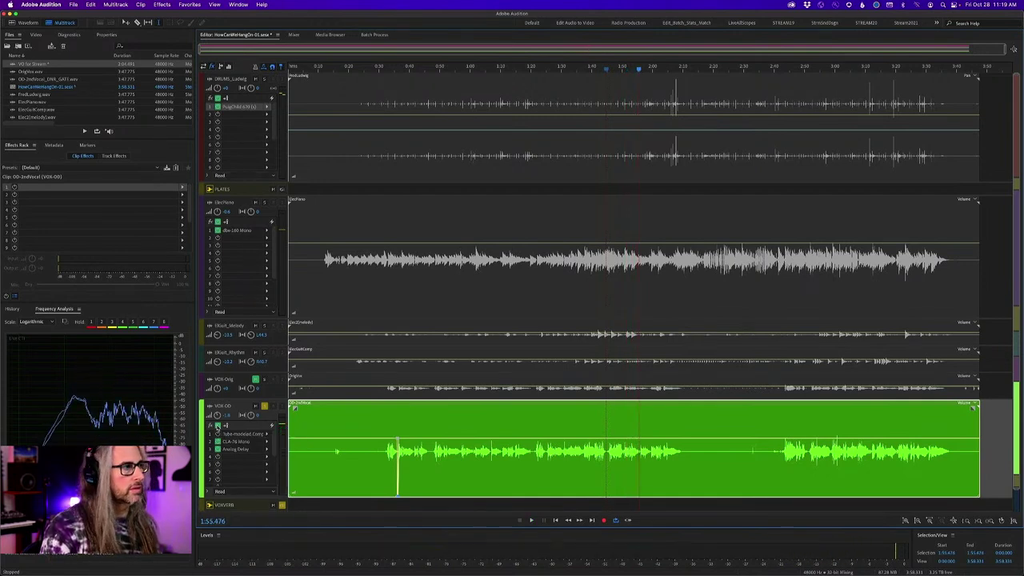
Compare the soloed VOX-OD vocal from about 1:50.5 with its effects rack bypassed and with the rack enabled.
key("space")
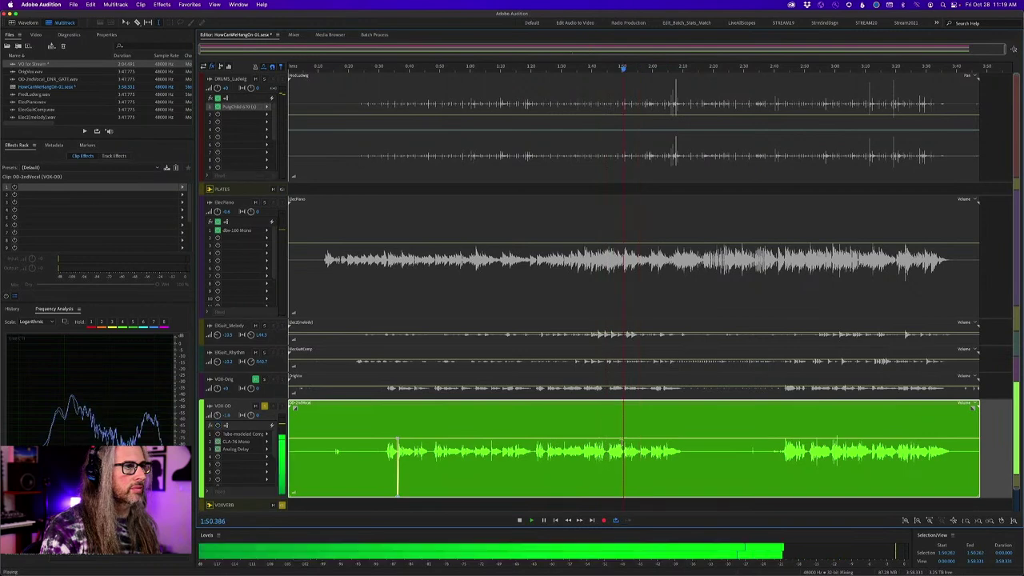
key("space")
left_click(217, 426)
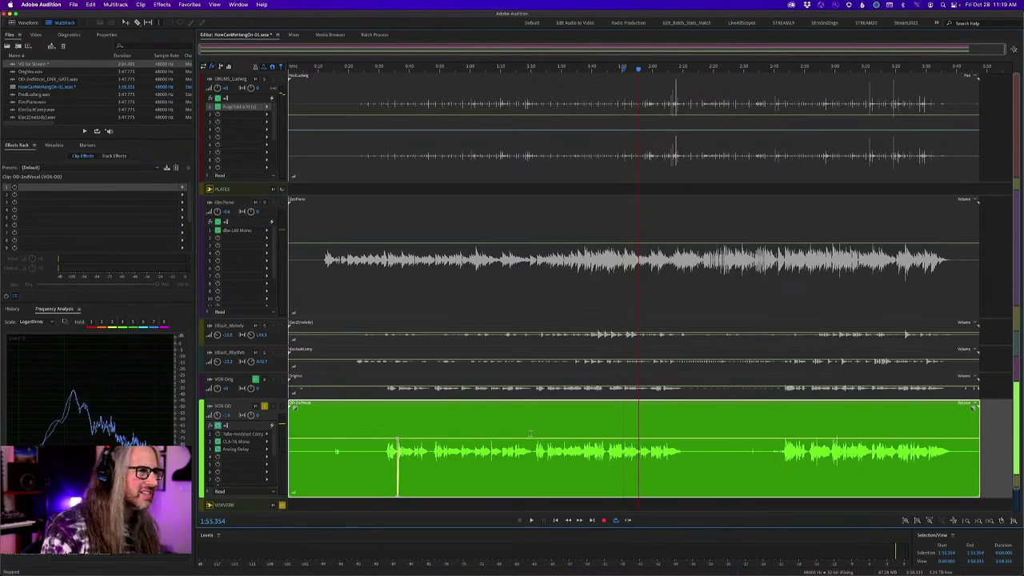
left_click(623, 432)
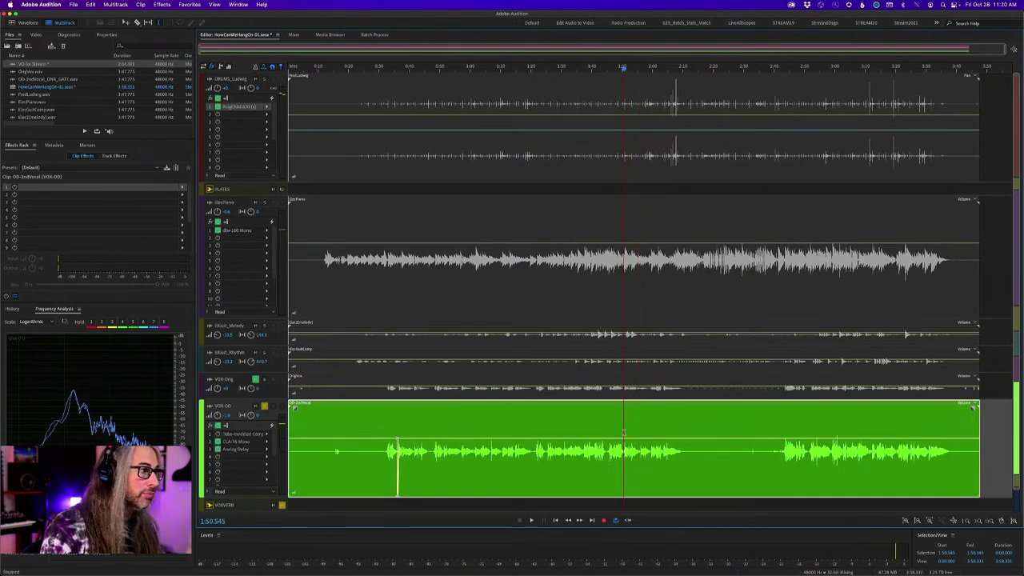
key("space")
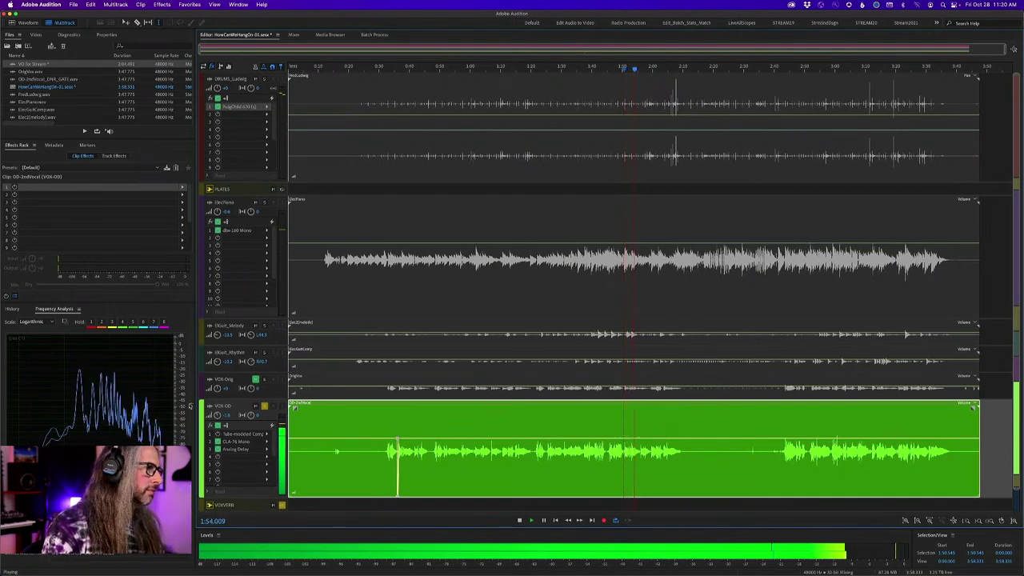
key("space")
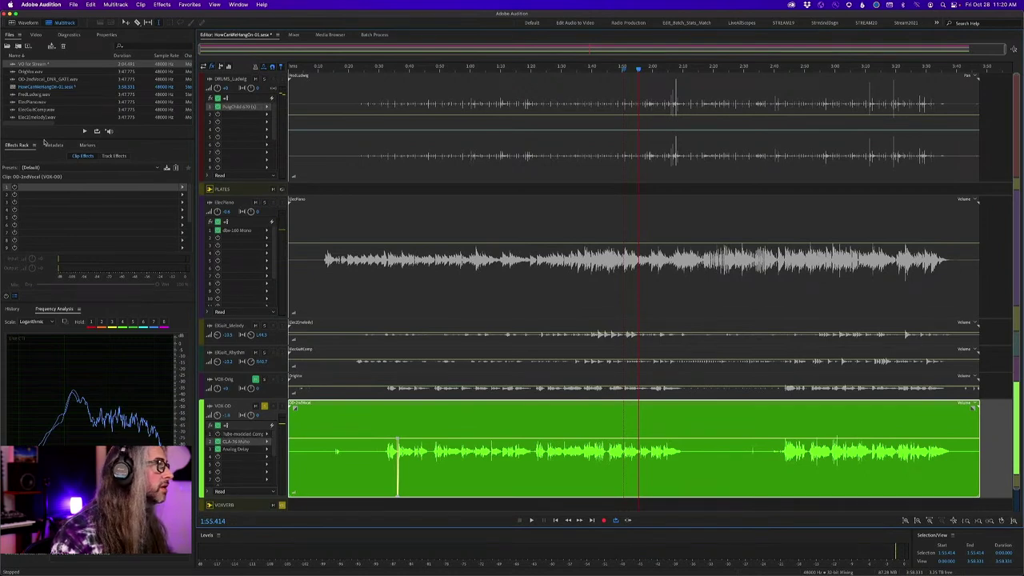
Open CLA-76 Mono from the VOX-OD track effects and move its window over the tracks to examine the input, attack and release controls.
left_click(114, 155)
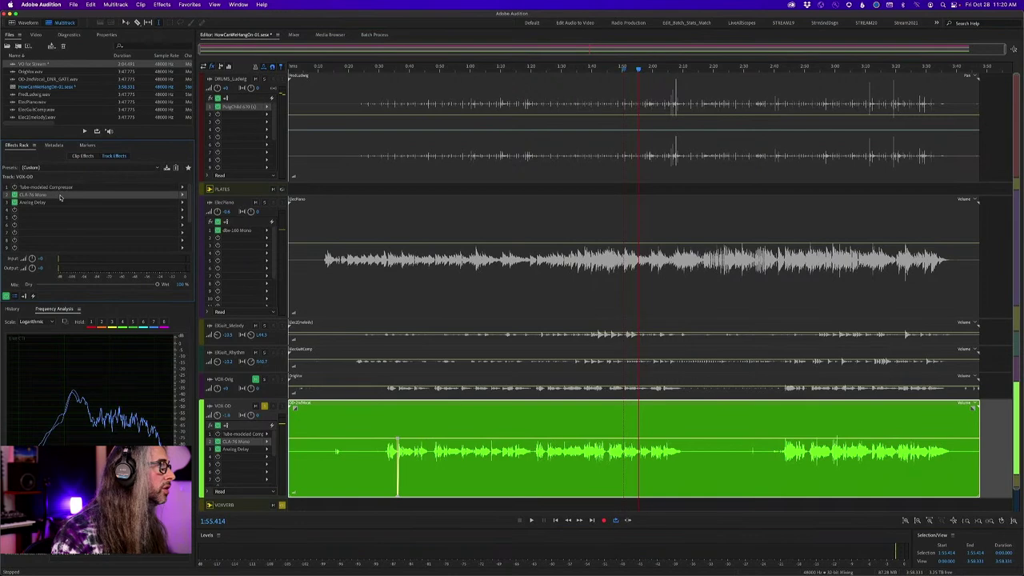
right_click(60, 196)
left_click(77, 206)
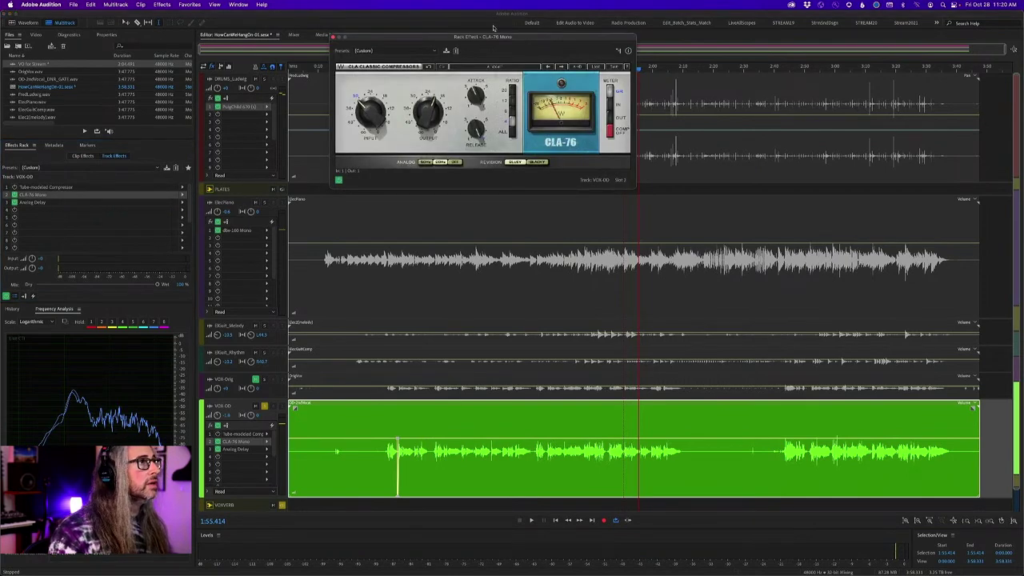
left_click_drag(498, 37, 576, 147)
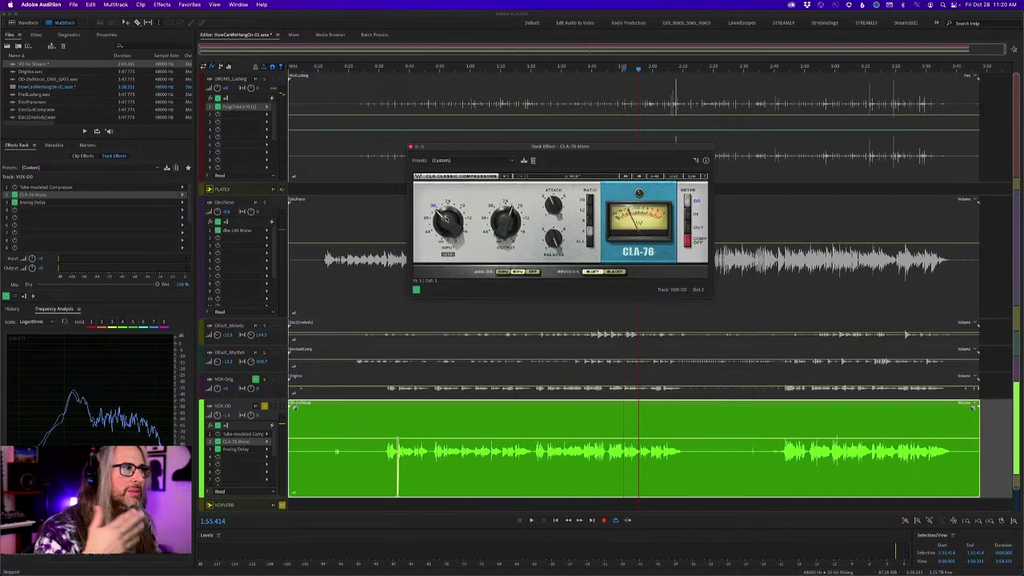
left_click_drag(553, 239, 553, 231)
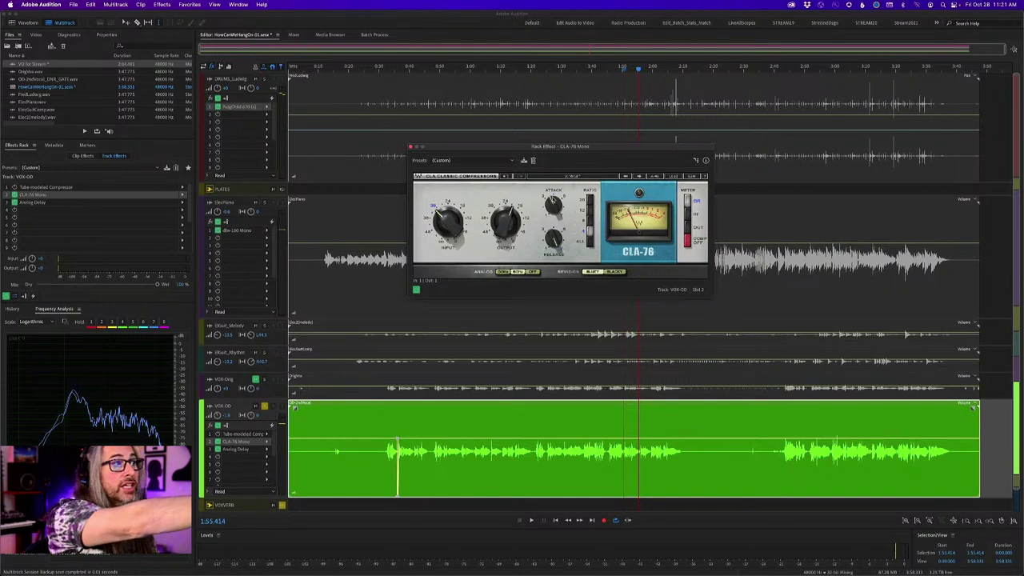
left_click_drag(552, 203, 552, 201)
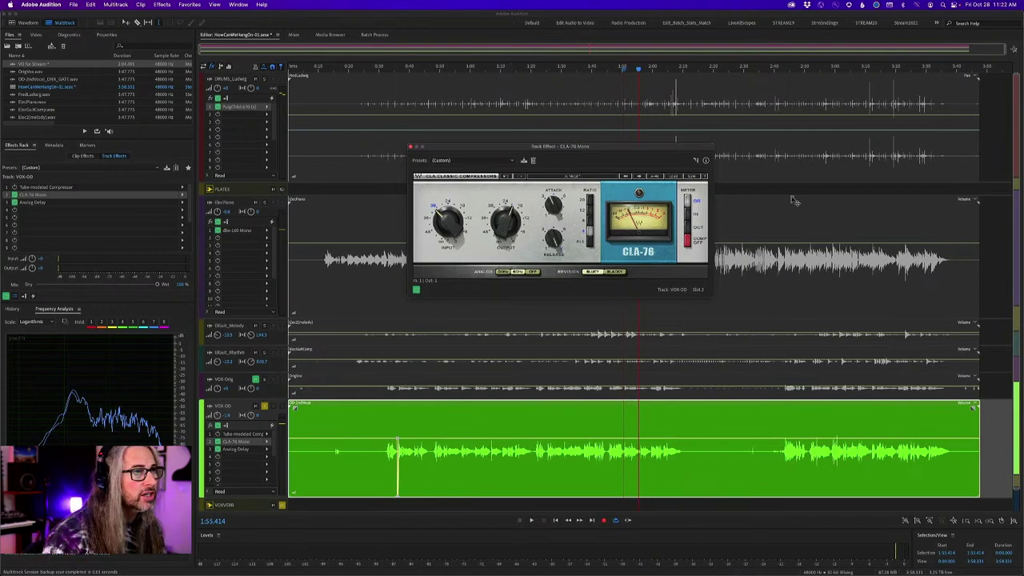
Play the soloed VOX-OD vocal from about 2:42 with the CLA-76 compressor open, and close the compressor window.
left_click(776, 69)
key("space")
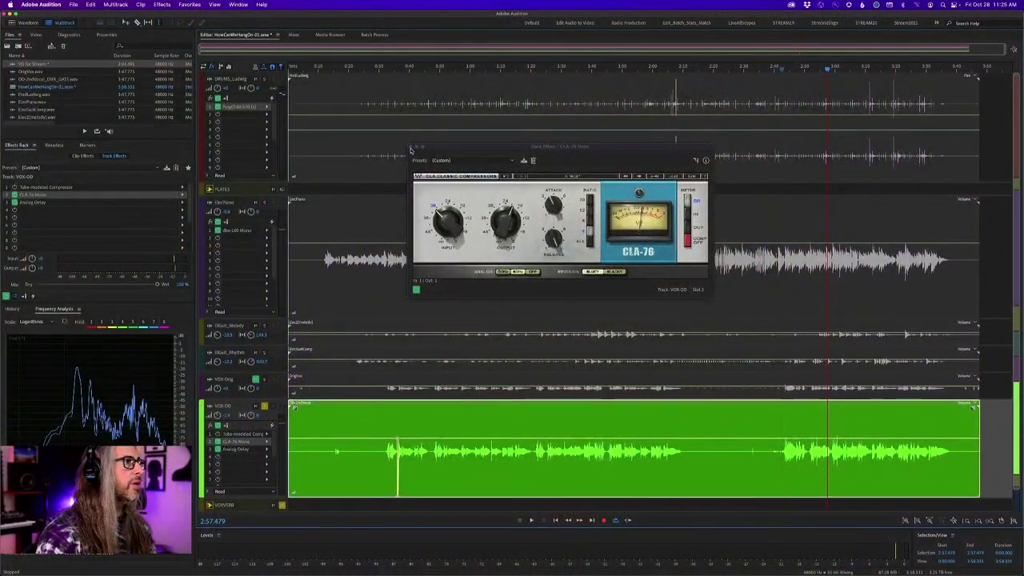
left_click(409, 152)
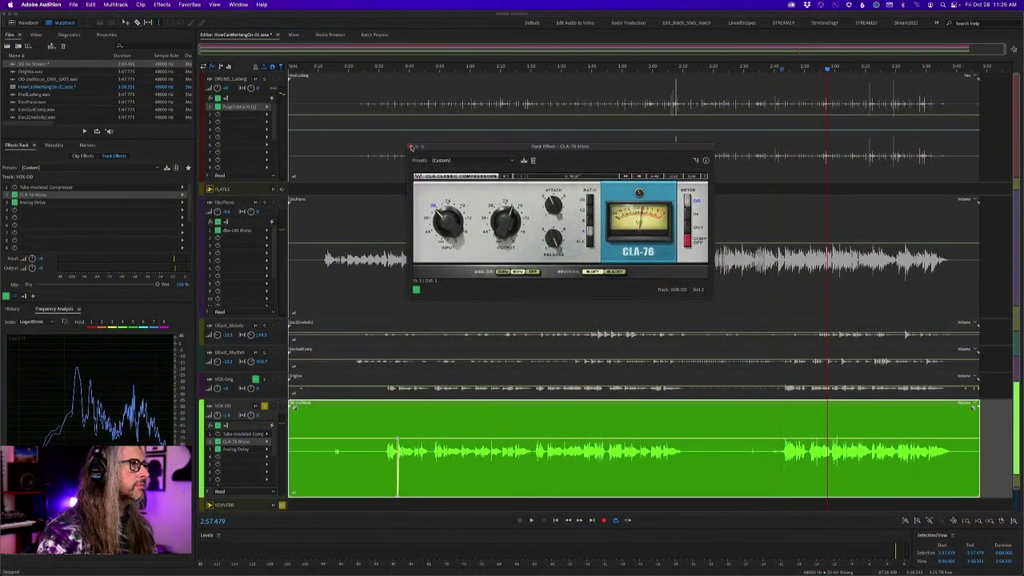
left_click(411, 147)
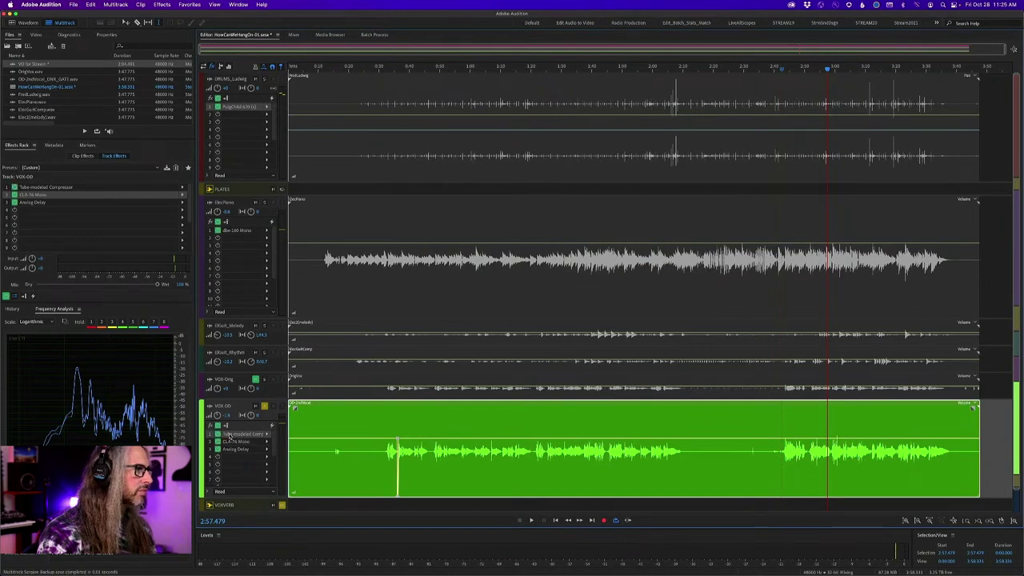
View the settings of the Tube-modeled Compressor on the VOX-OD track and close its window.
right_click(62, 189)
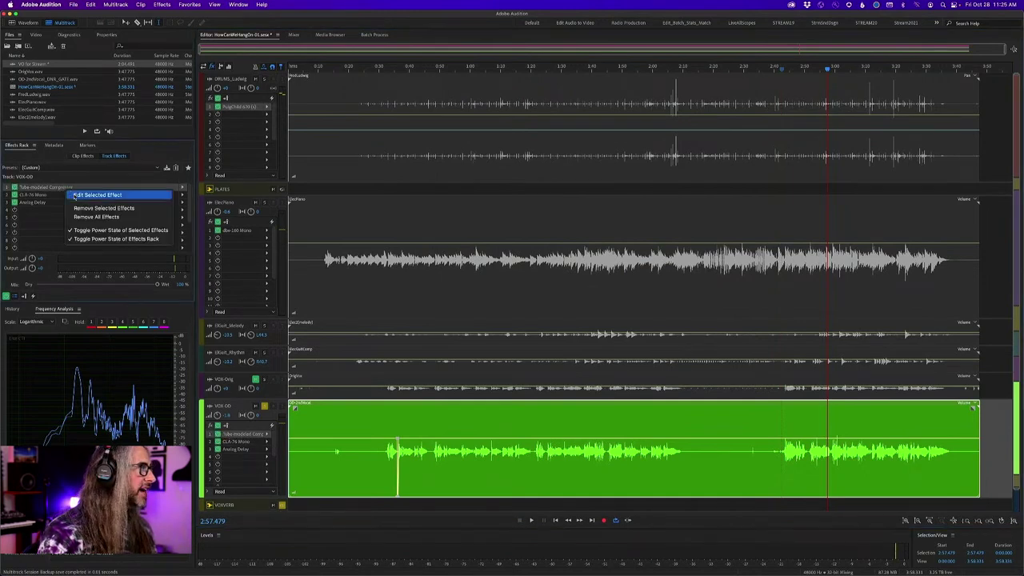
left_click(69, 195)
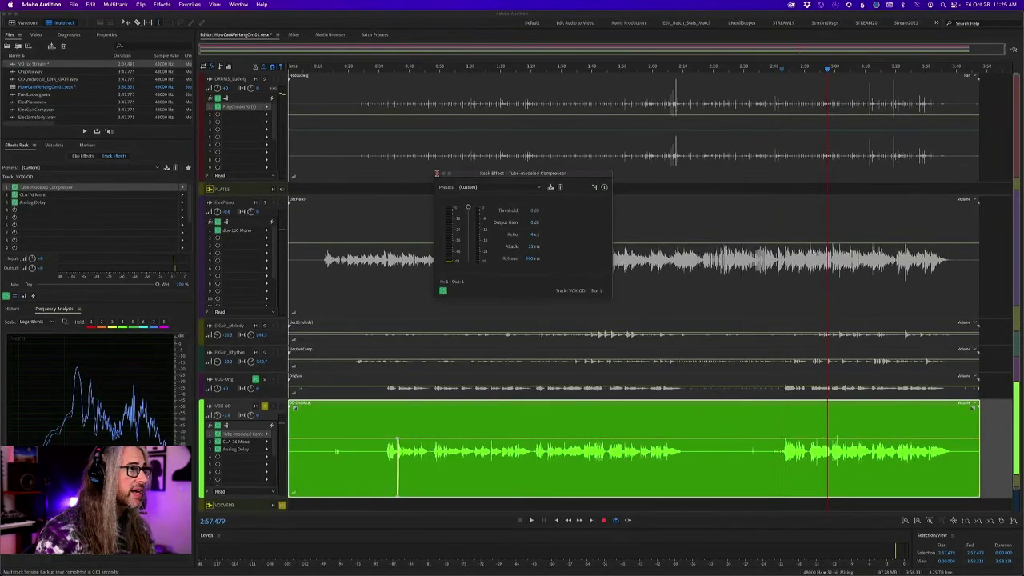
left_click(436, 174)
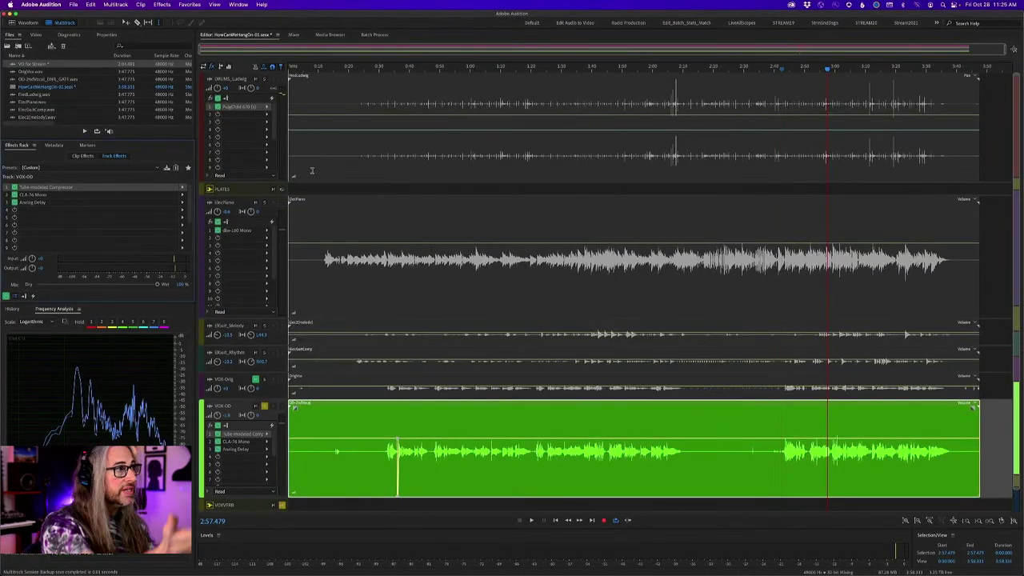
Replace the Tube-modeled Compressor in the first VOX-OD effects slot with a Hard Limiter and move its window clear of the vocal clip.
left_click(182, 189)
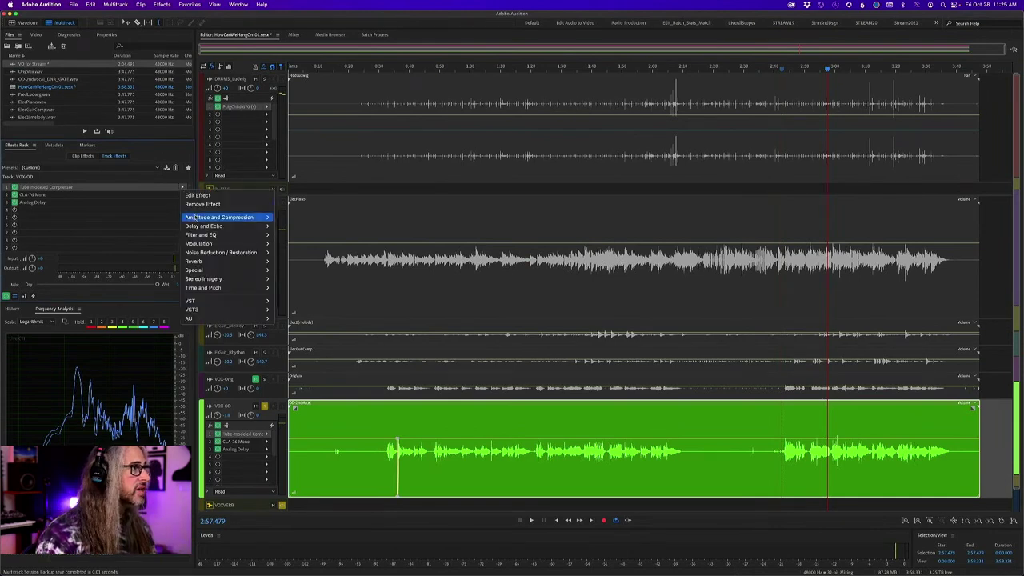
mouse_move(187, 218)
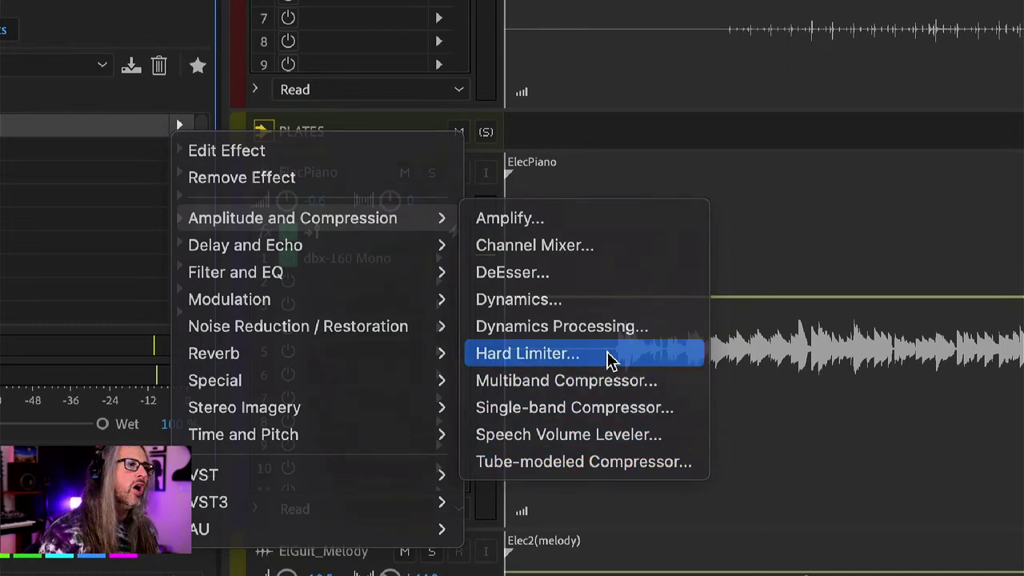
left_click(608, 356)
left_click_drag(496, 225, 529, 142)
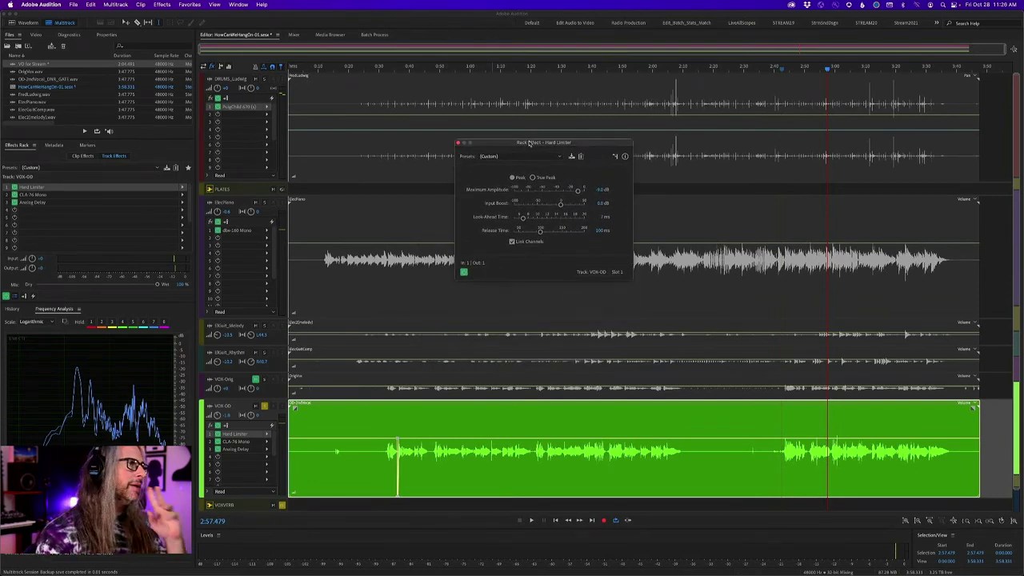
Show the Mixer, close the Hard Limiter window, and look through the available Amplitude and Compression effects for the first VOX-OD slot.
left_click(293, 36)
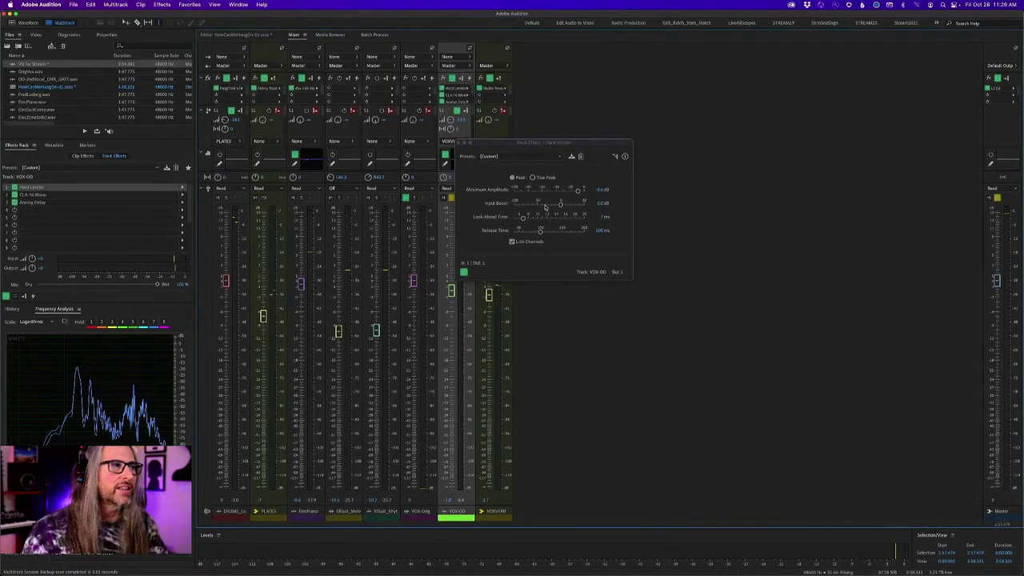
left_click(460, 143)
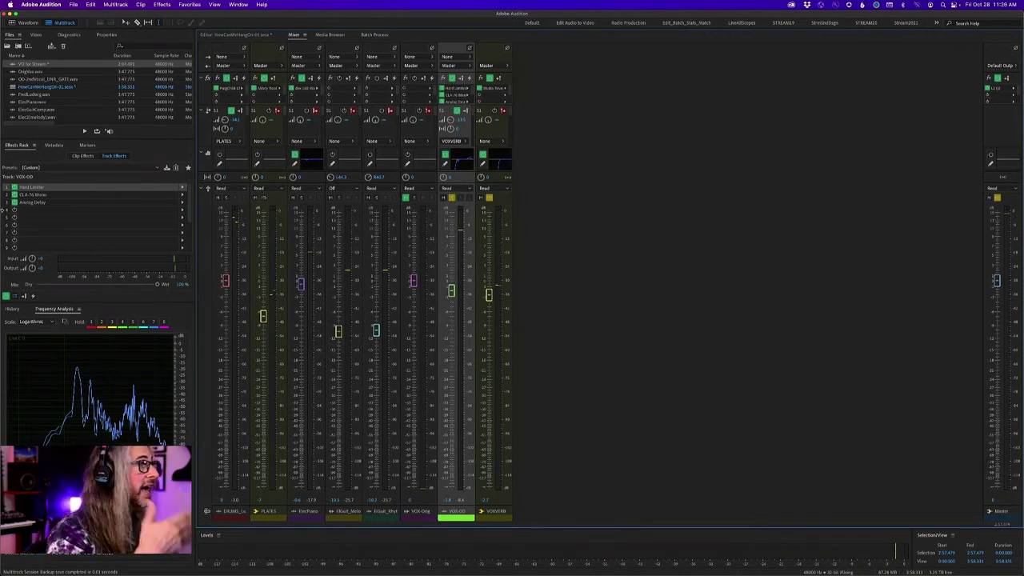
left_click(183, 194)
mouse_move(207, 217)
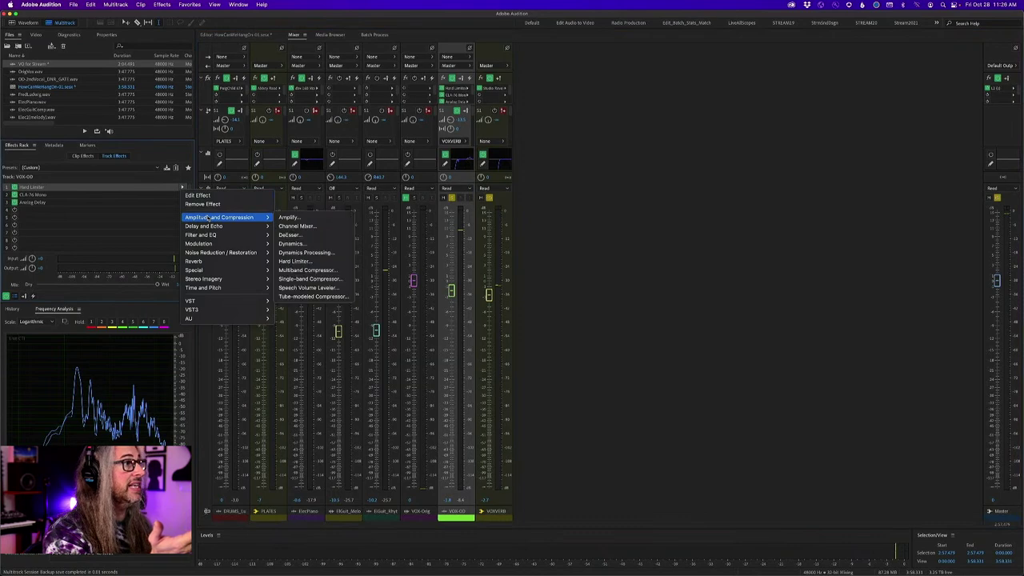
left_click(112, 181)
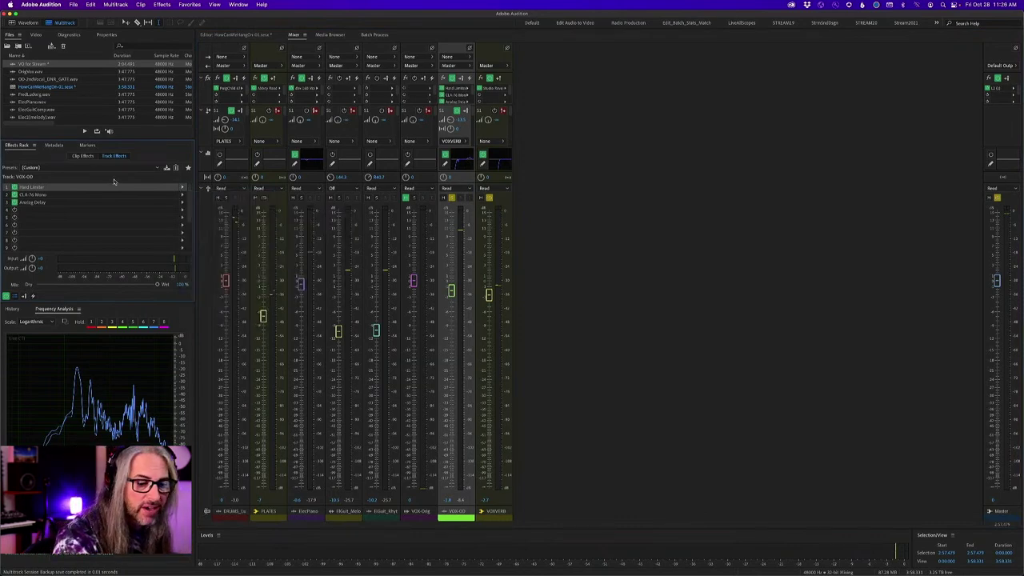